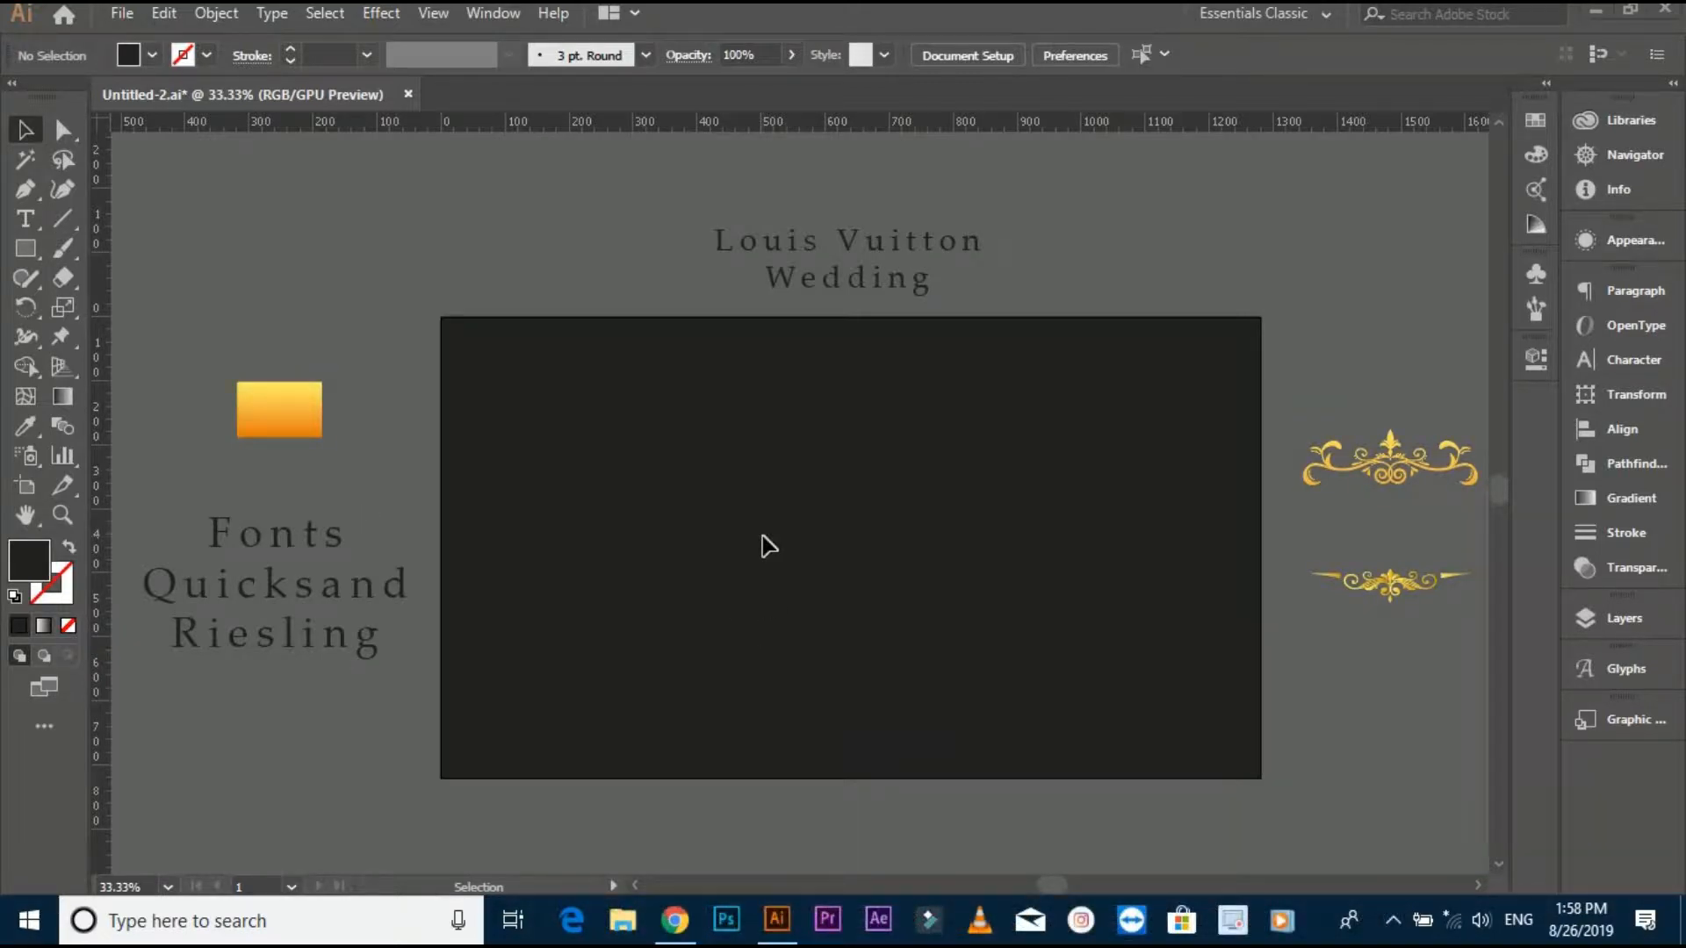
Step: Draw a straight horizontal path about 356 px long with the Pen tool in the upper middle of the dark artboard
scroll(788, 494, up, 2)
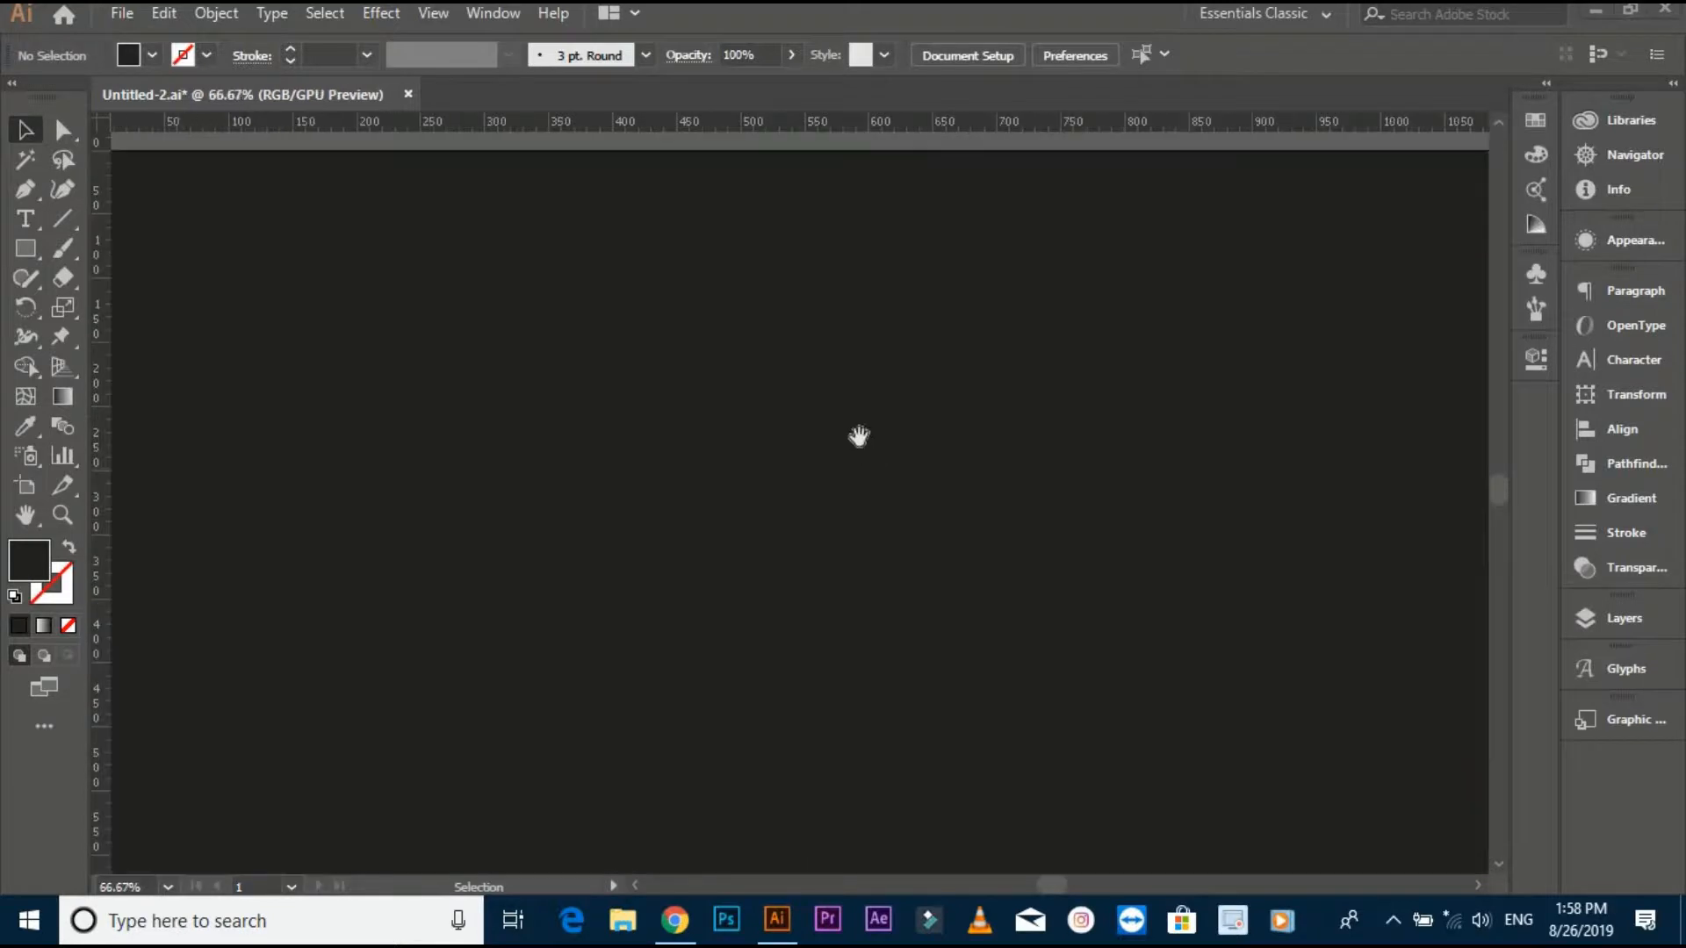
click(20, 195)
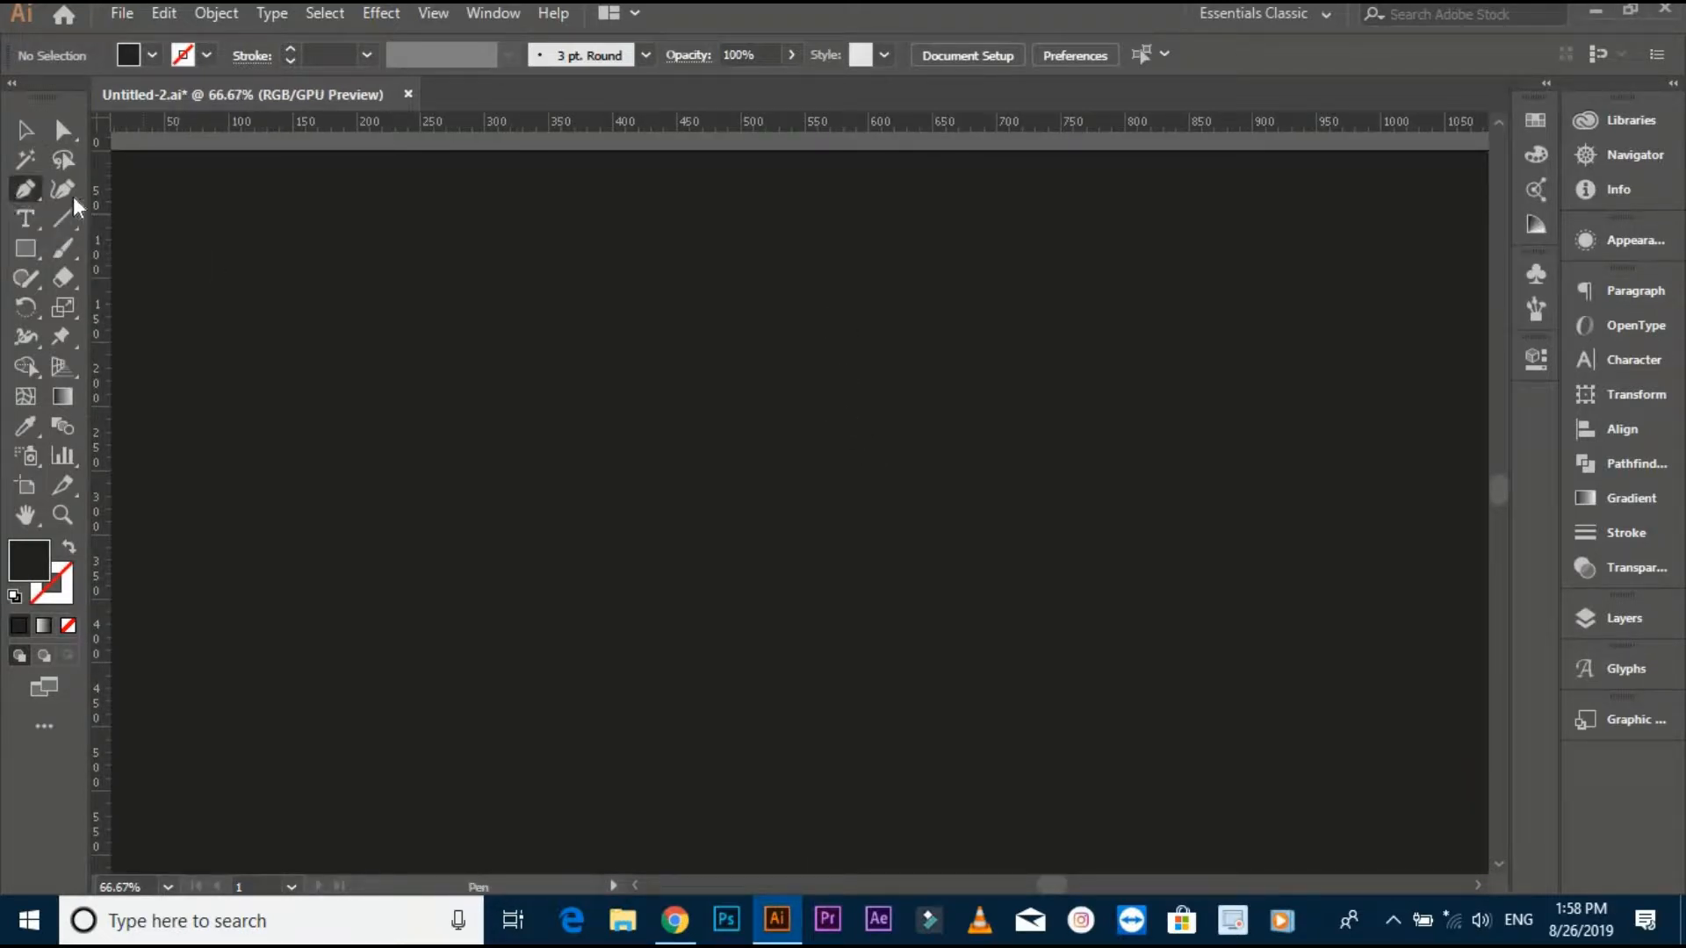
click(639, 409)
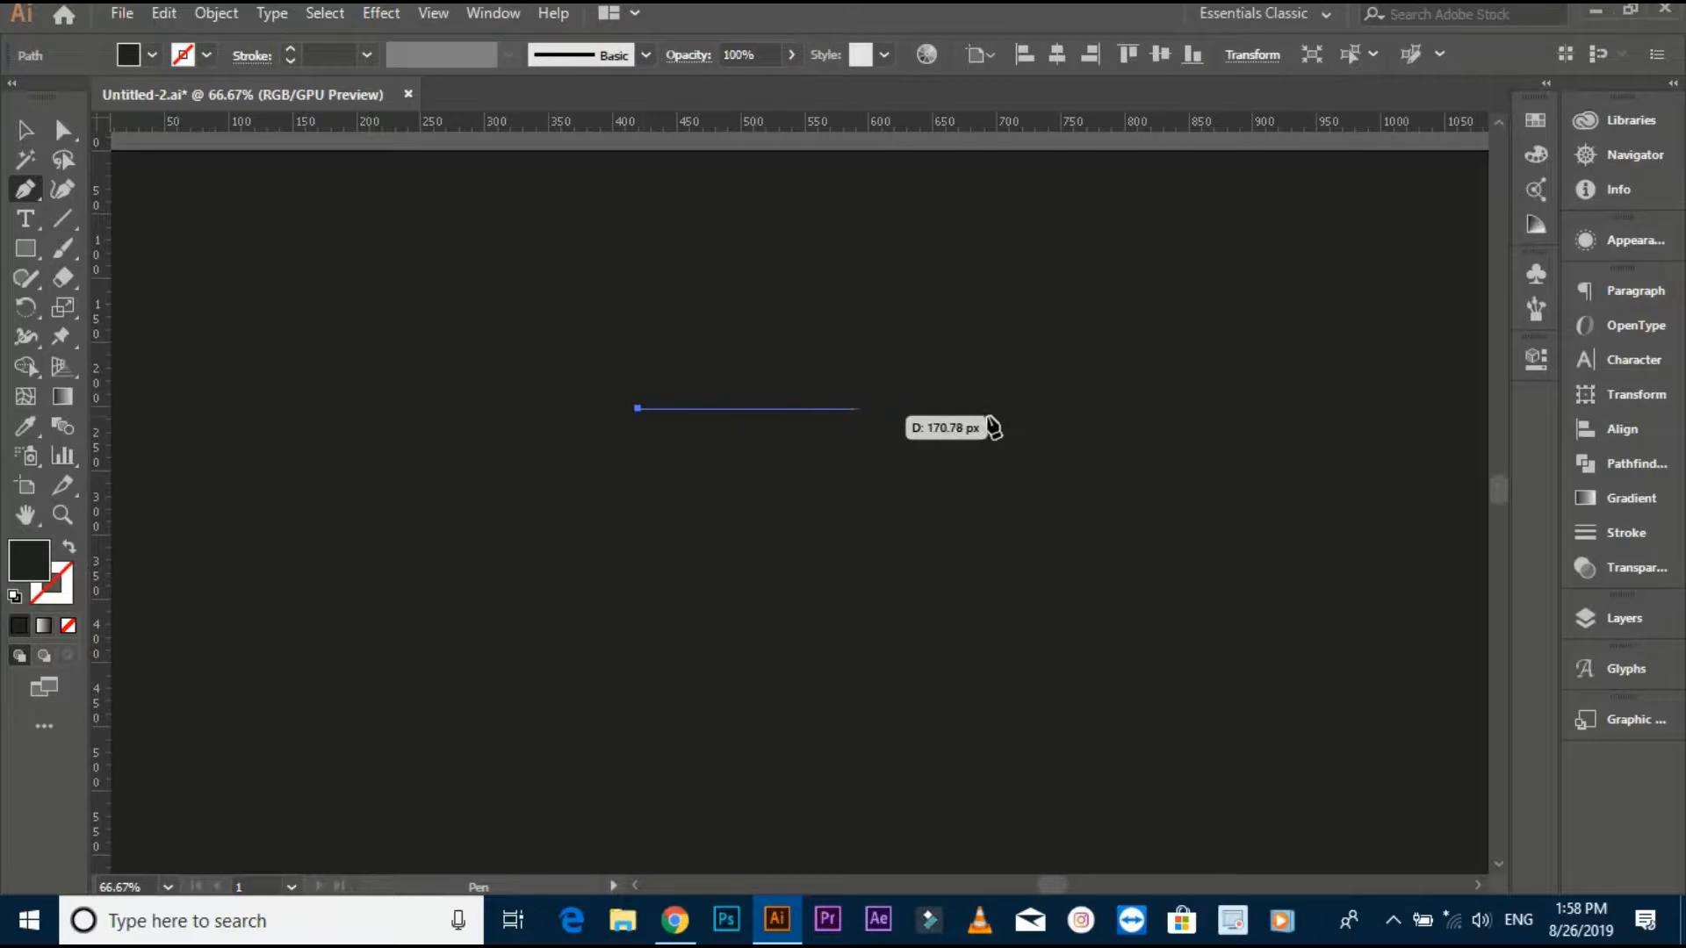
click(1093, 409)
key(v)
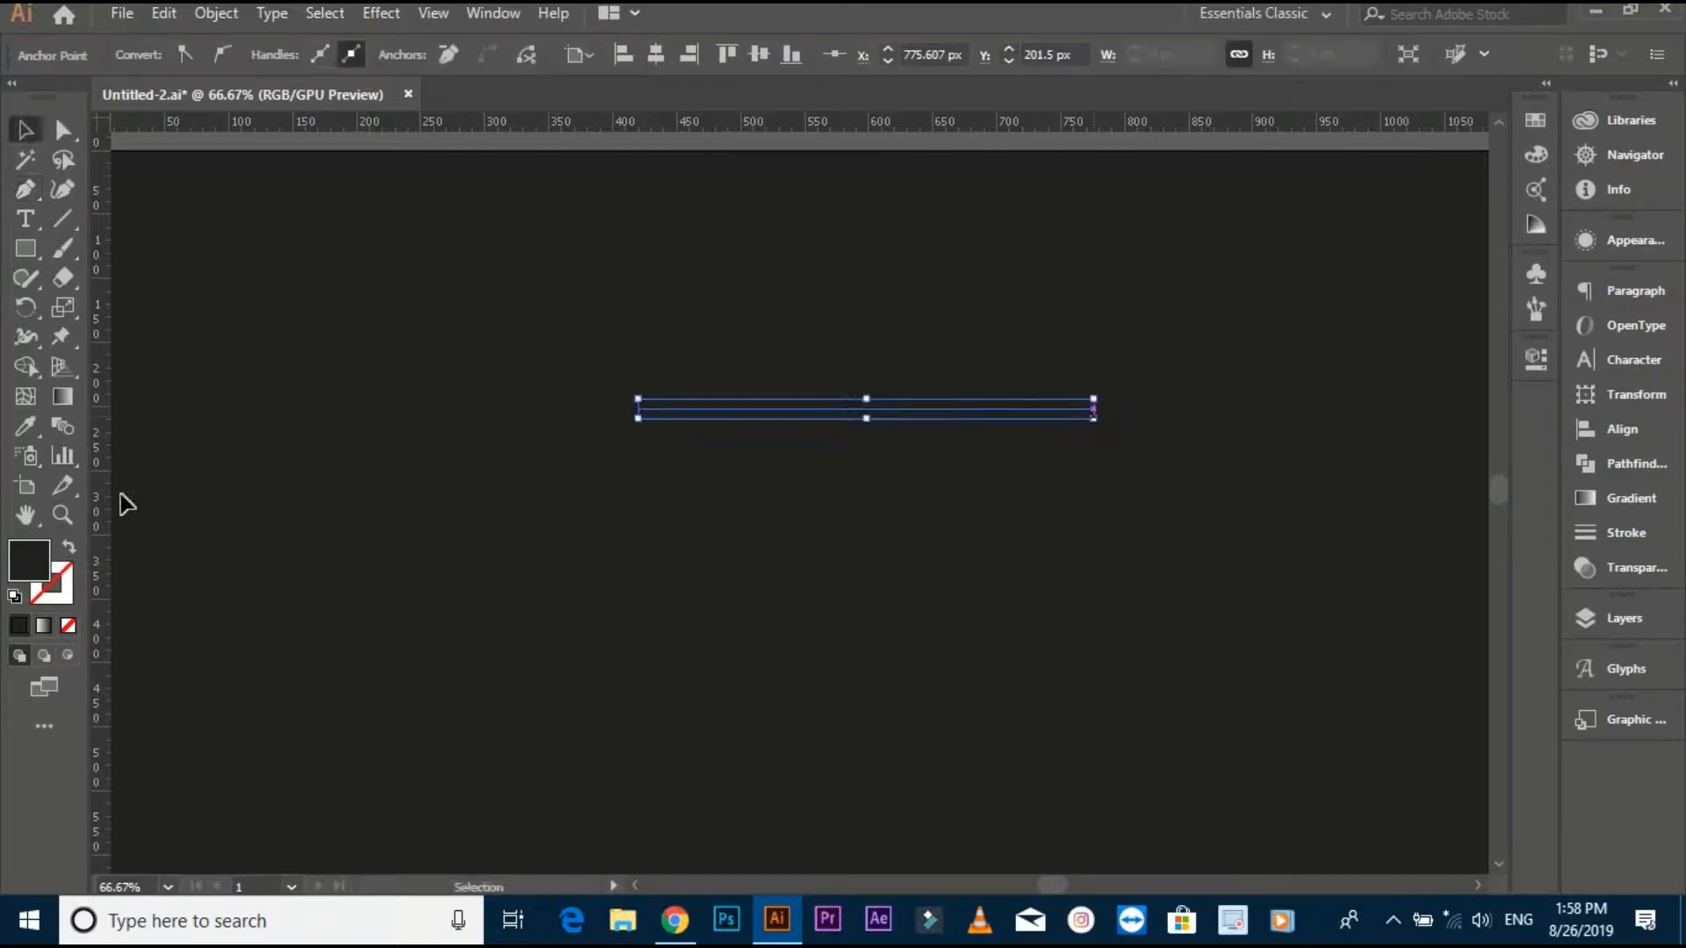
Step: Give the line a white stroke with no fill and set its stroke weight to 8 pt
click(14, 597)
click(69, 548)
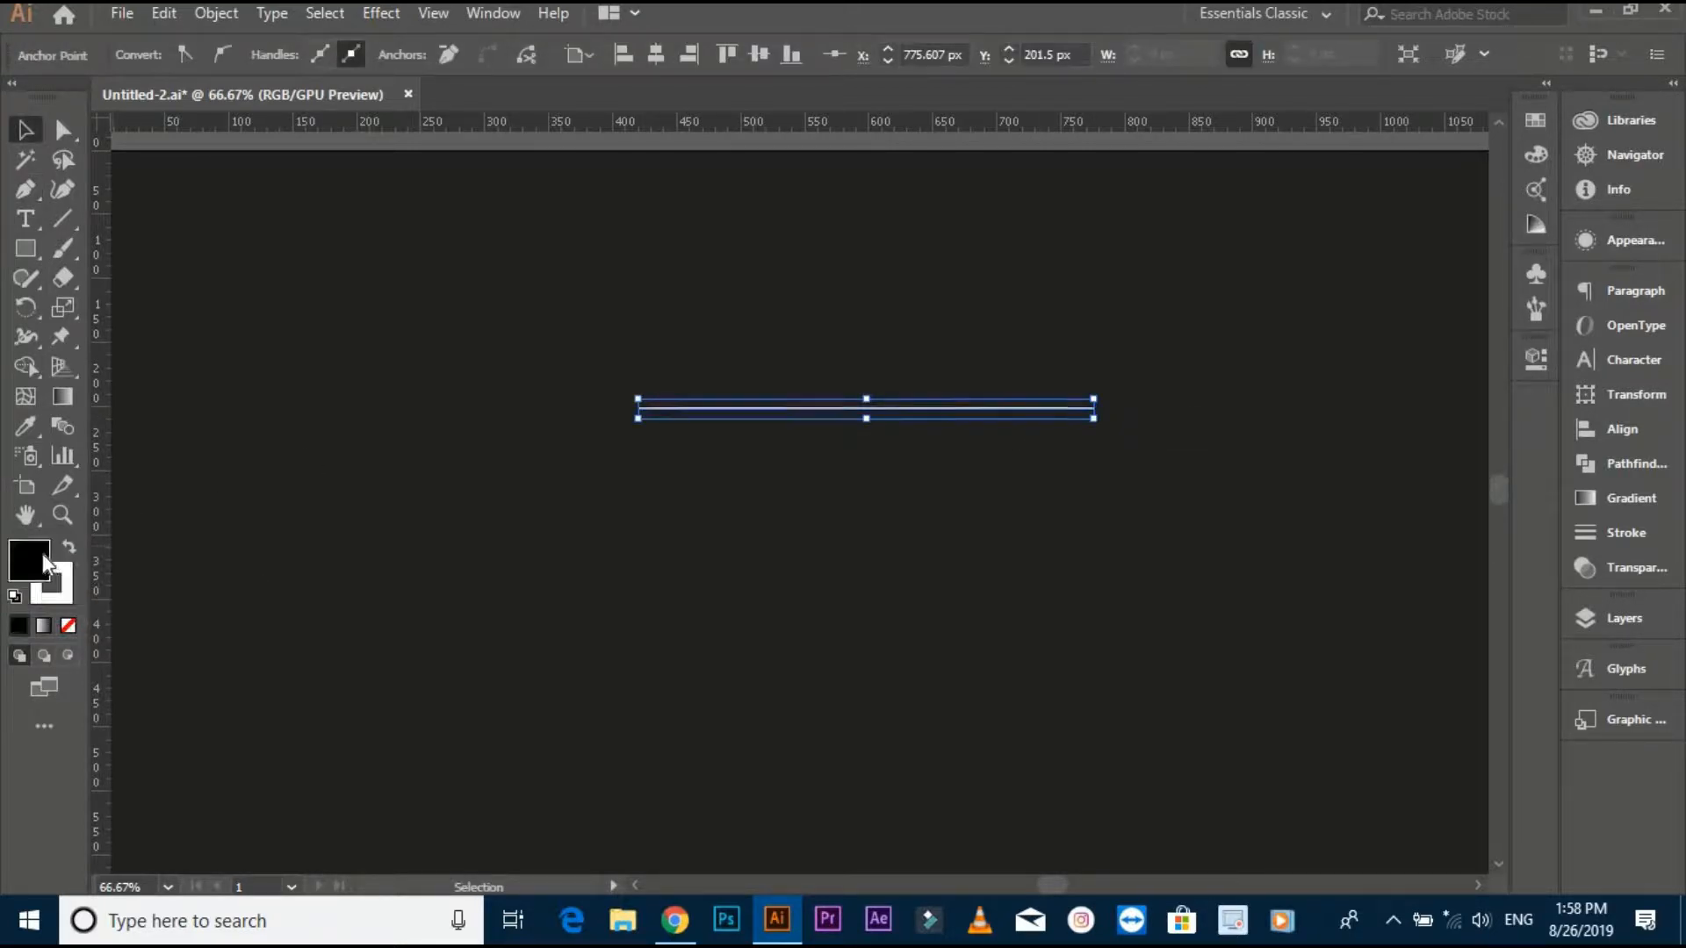
click(69, 626)
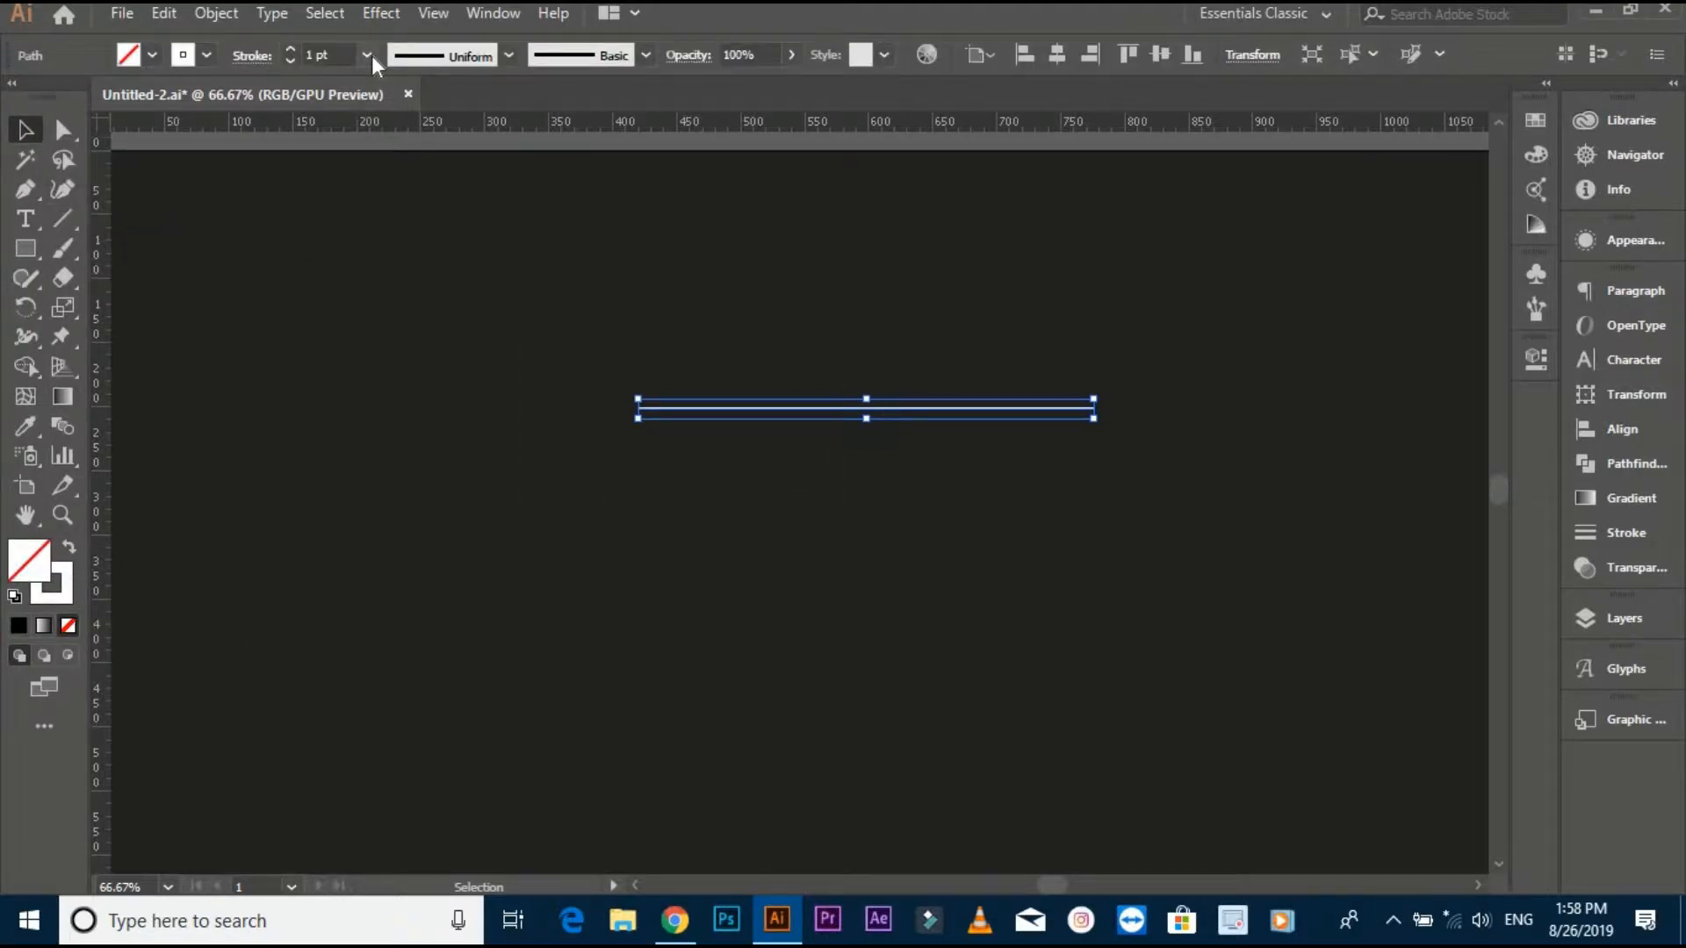
click(368, 55)
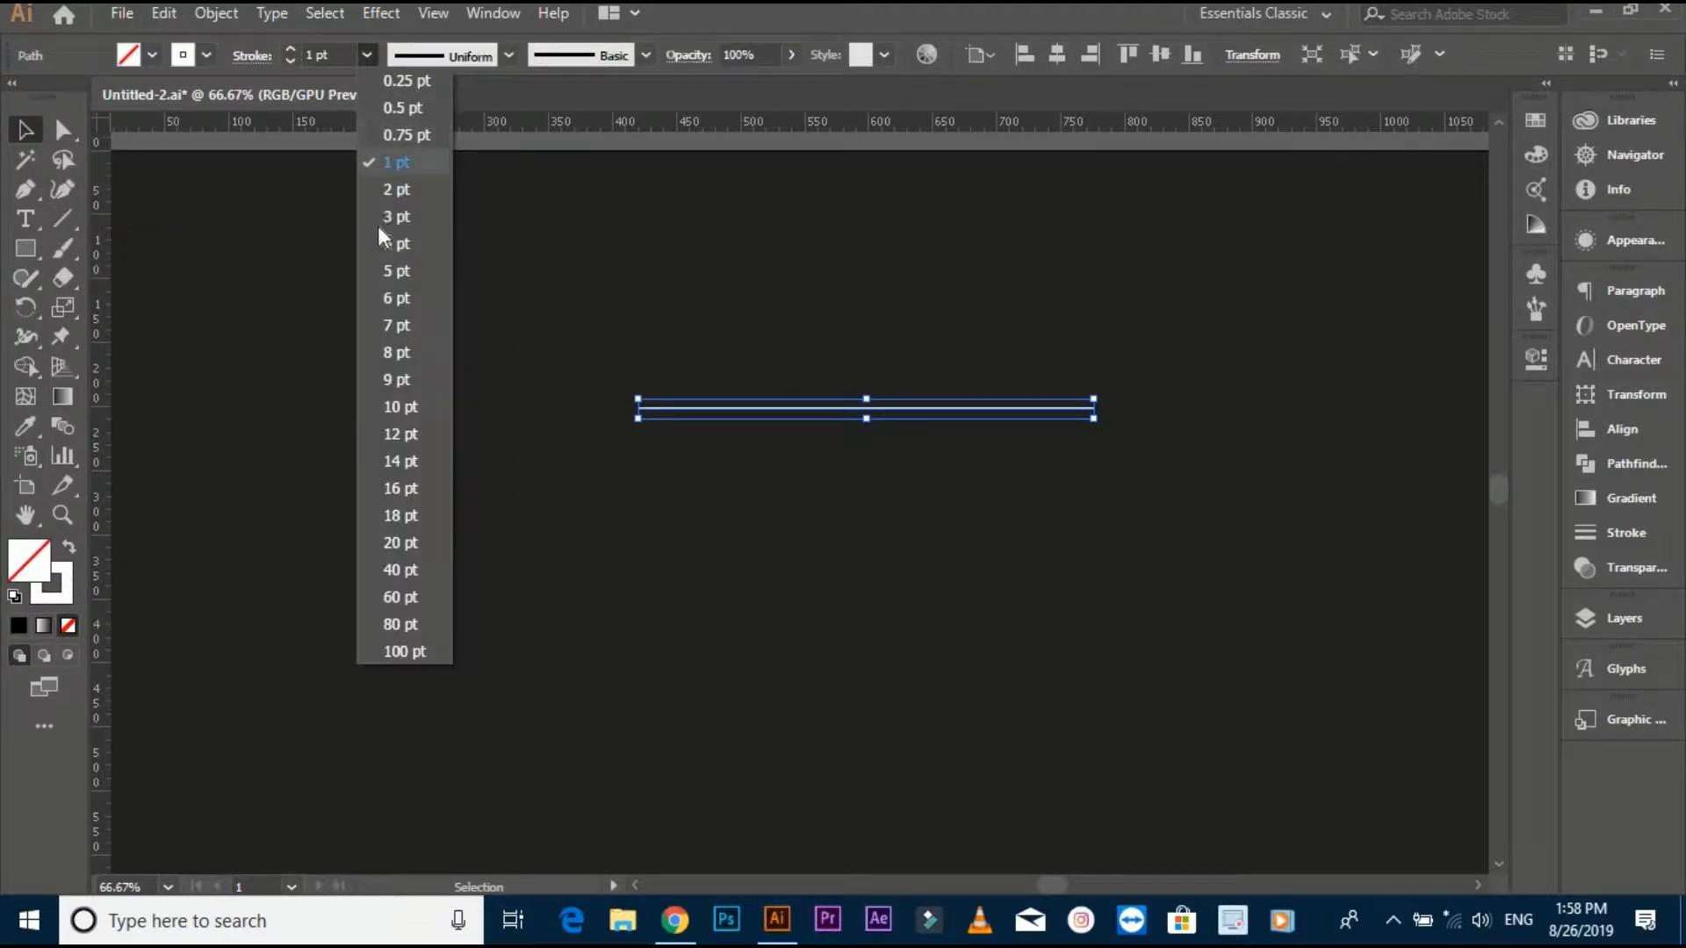
click(403, 352)
click(699, 379)
scroll(650, 412, up, 2)
click(700, 502)
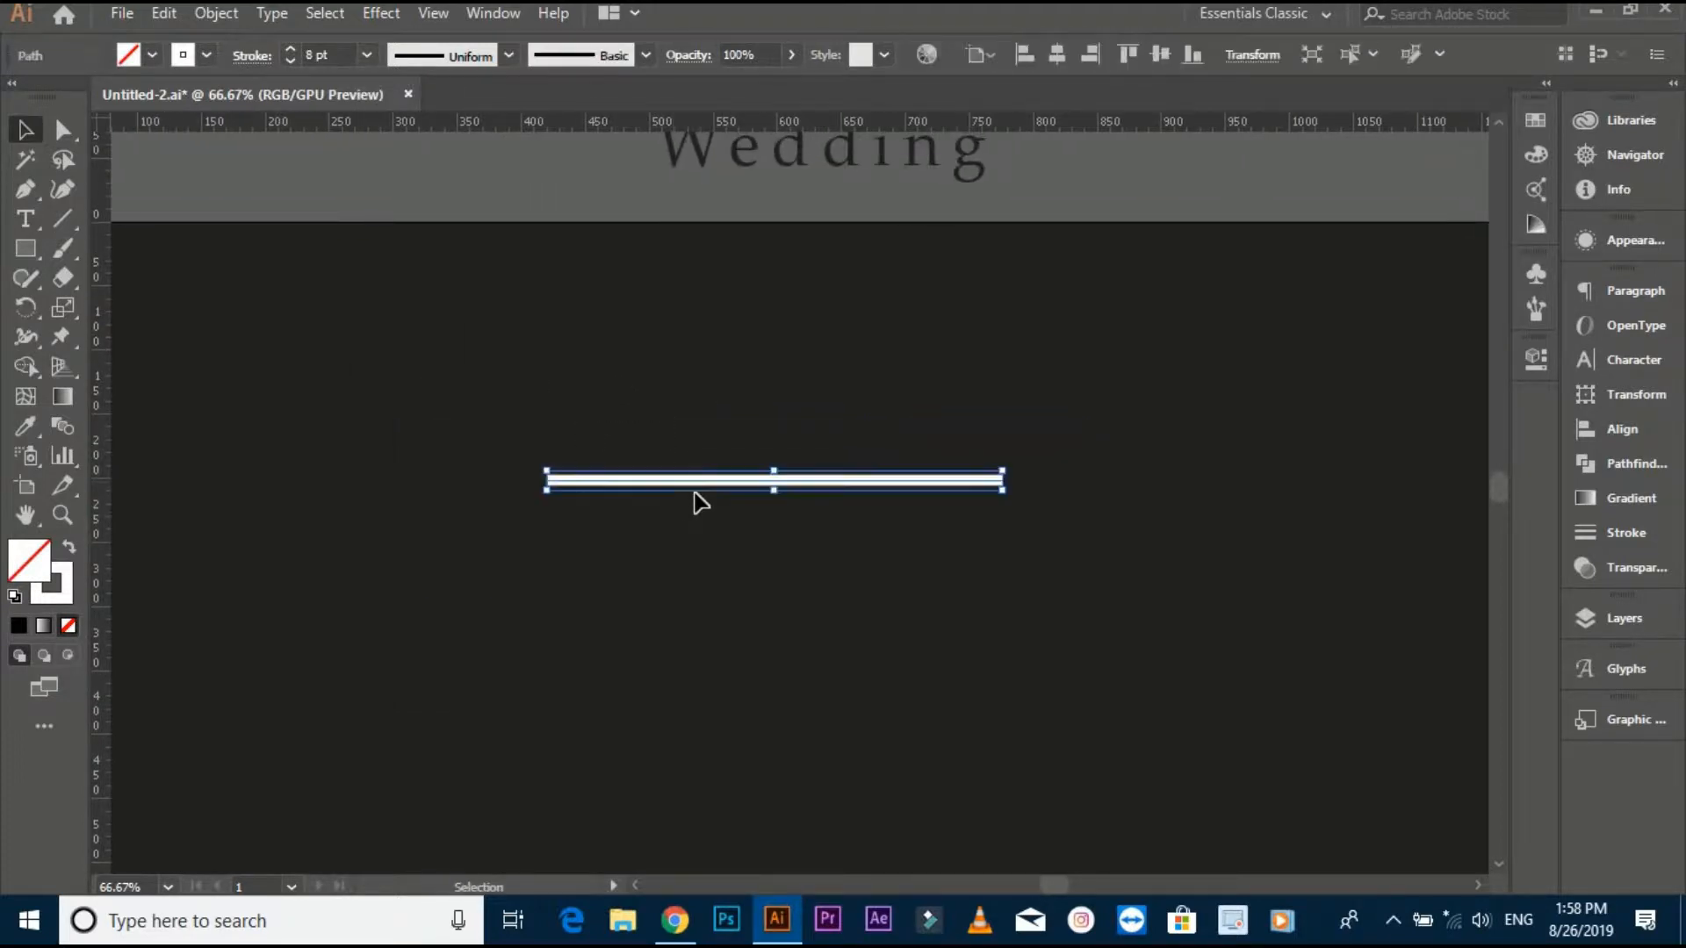
Step: Draw a circle about 58 px in diameter with the Ellipse tool beside the line's left end
scroll(534, 472, up, 3)
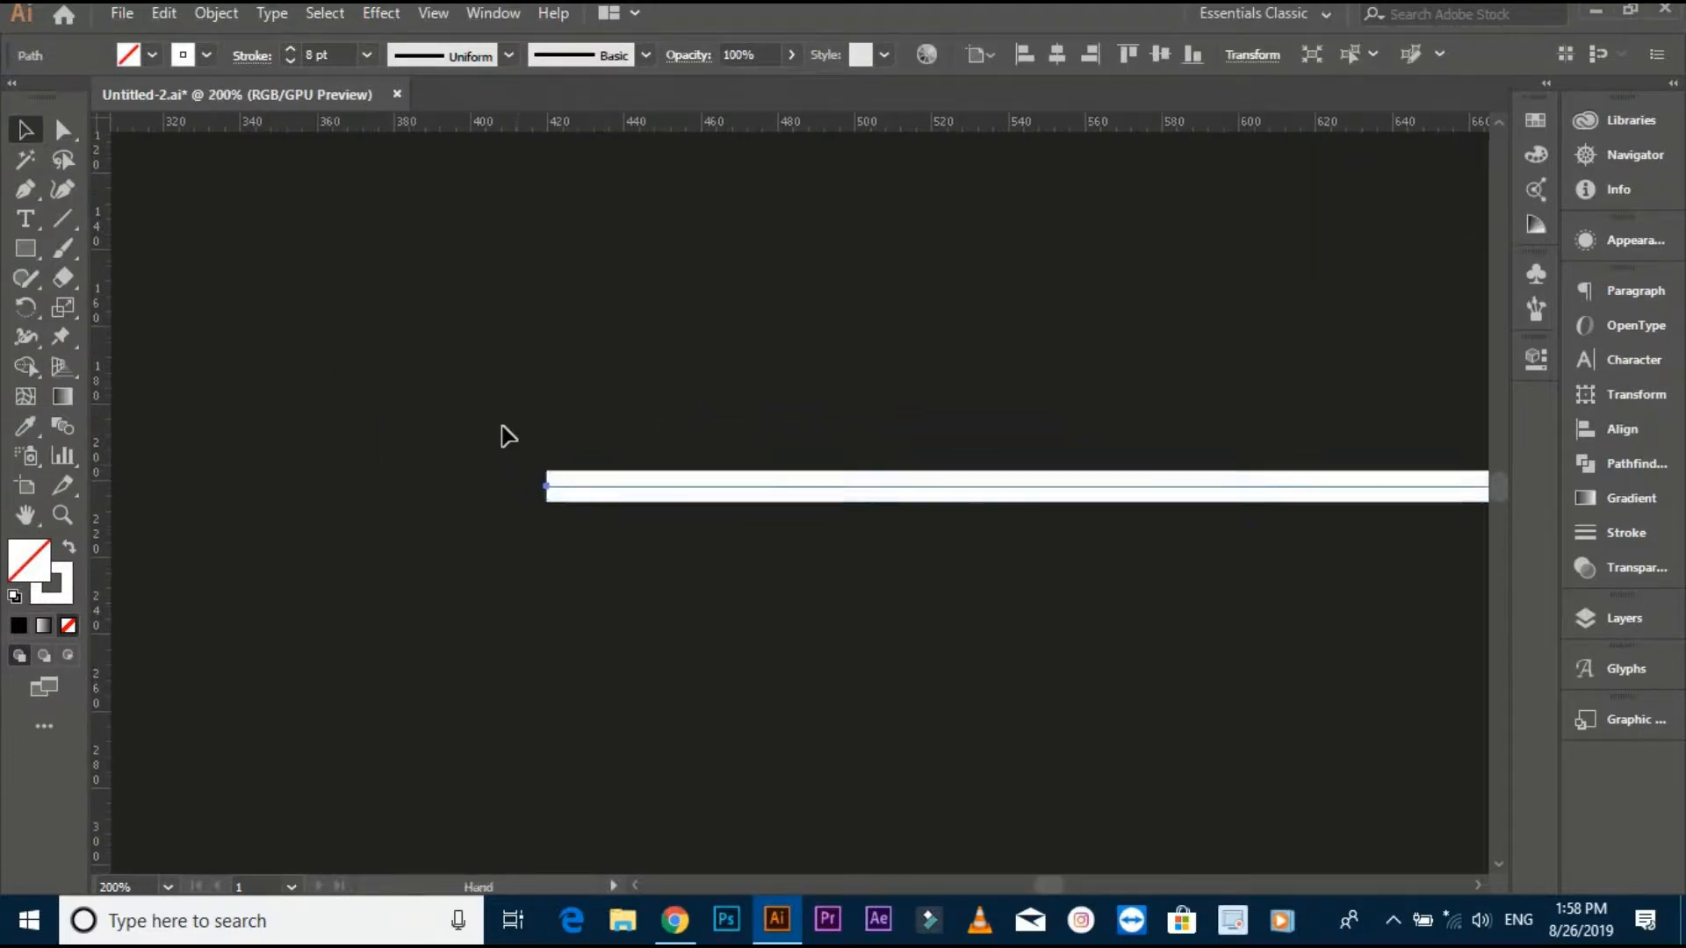
click(497, 416)
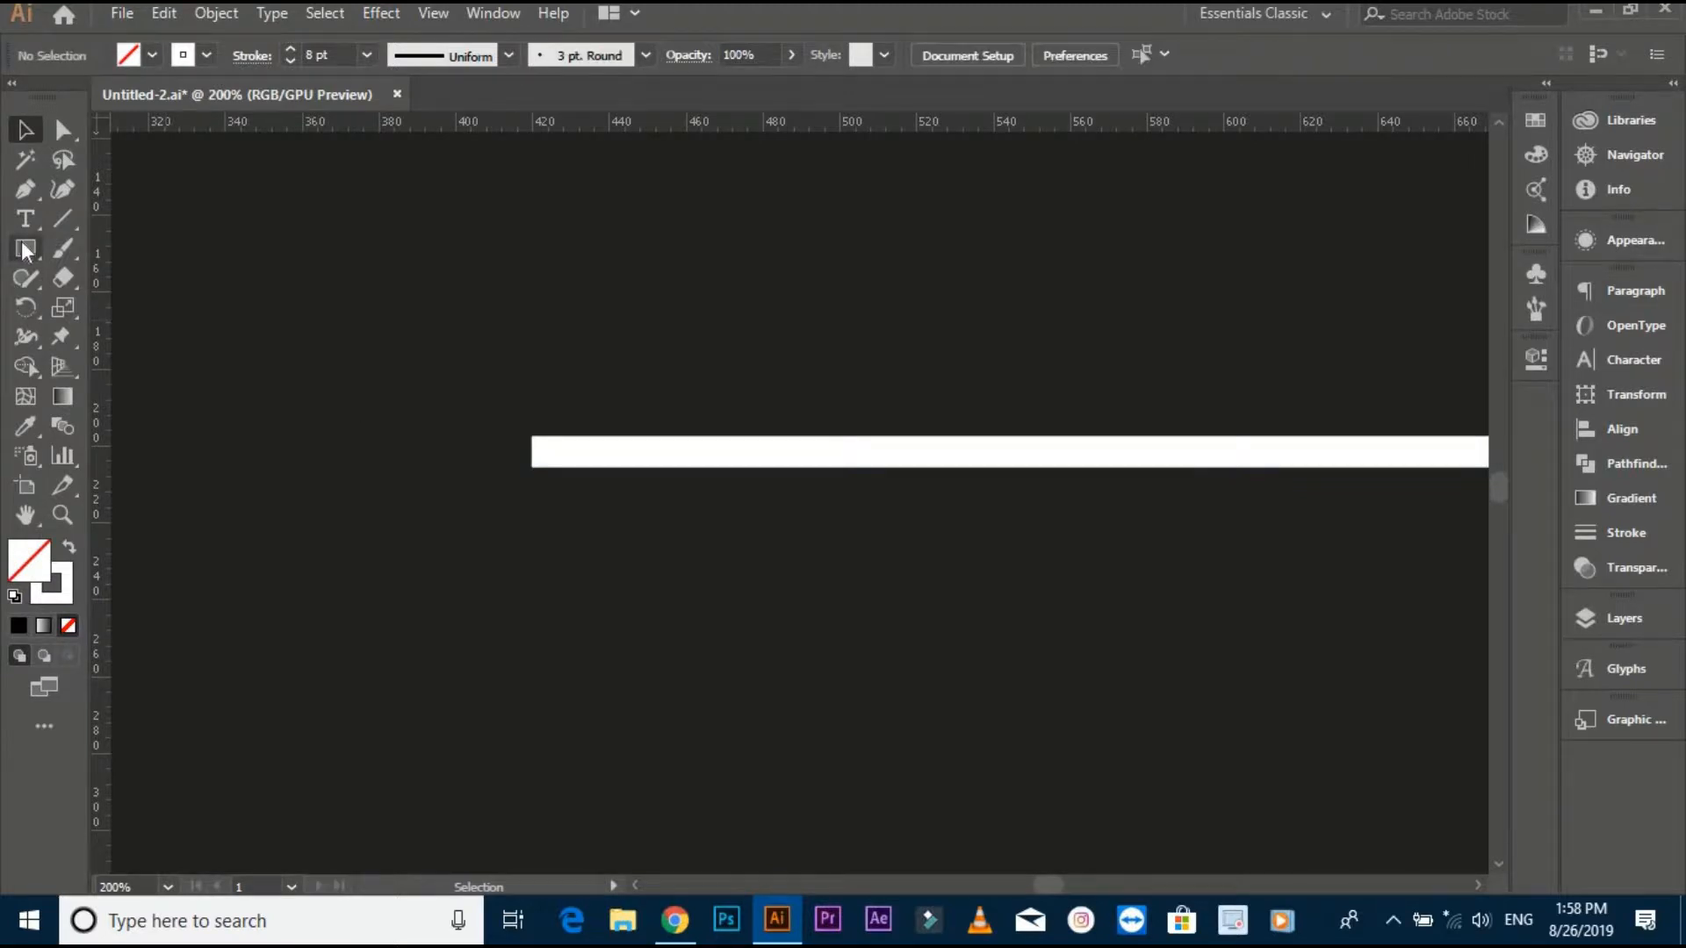
drag(25, 250, 123, 311)
drag(359, 398, 471, 510)
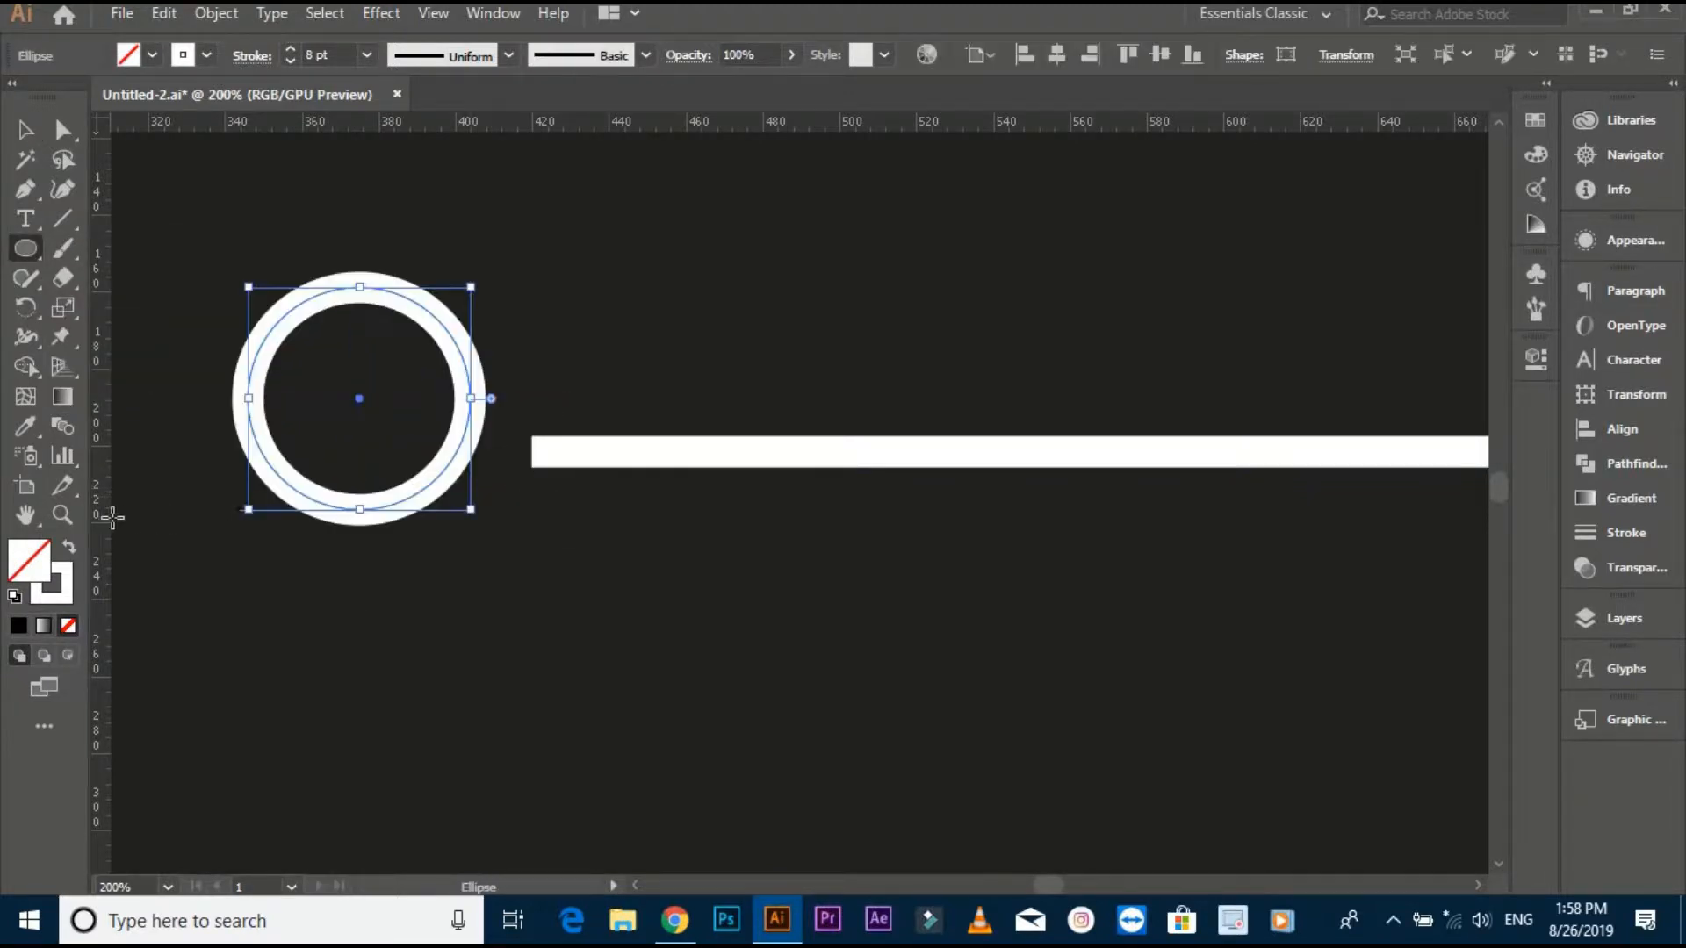
Step: Move the circle onto the line's left end so its lower edge meets the line, adjusting the overlap in Outline view
click(30, 131)
drag(361, 396, 509, 344)
click(613, 406)
scroll(614, 408, up, 1)
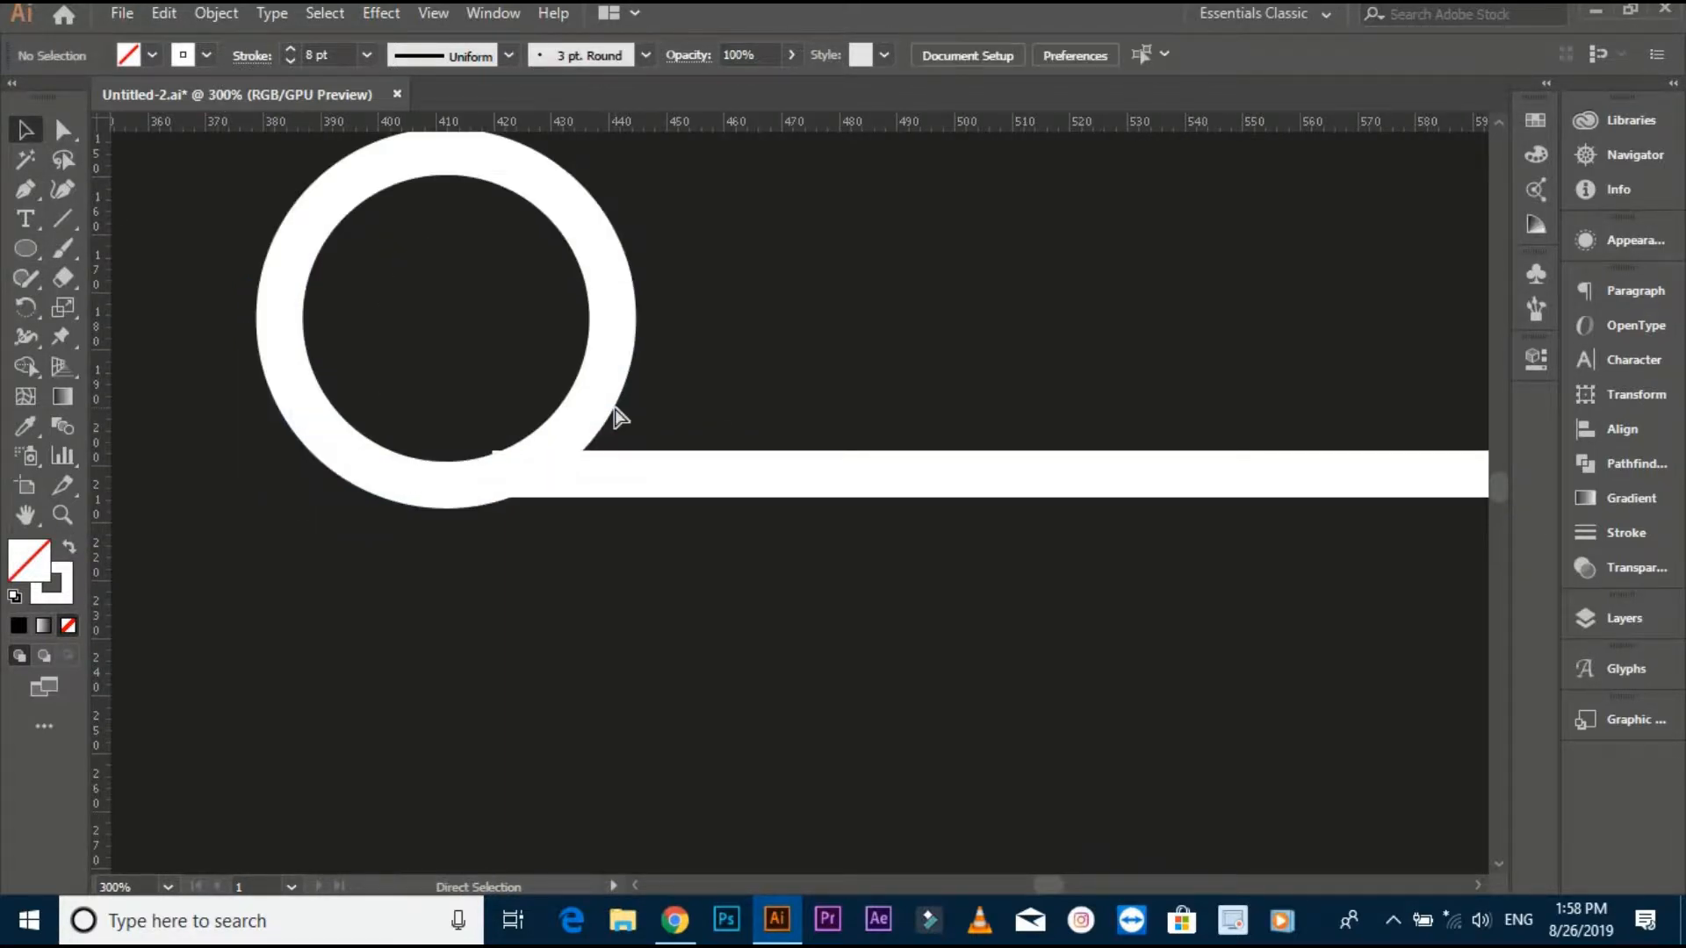
key(ctrl+y)
scroll(525, 464, up, 4)
drag(525, 464, 516, 460)
click(471, 387)
key(ctrl+y)
scroll(940, 341, down, 2)
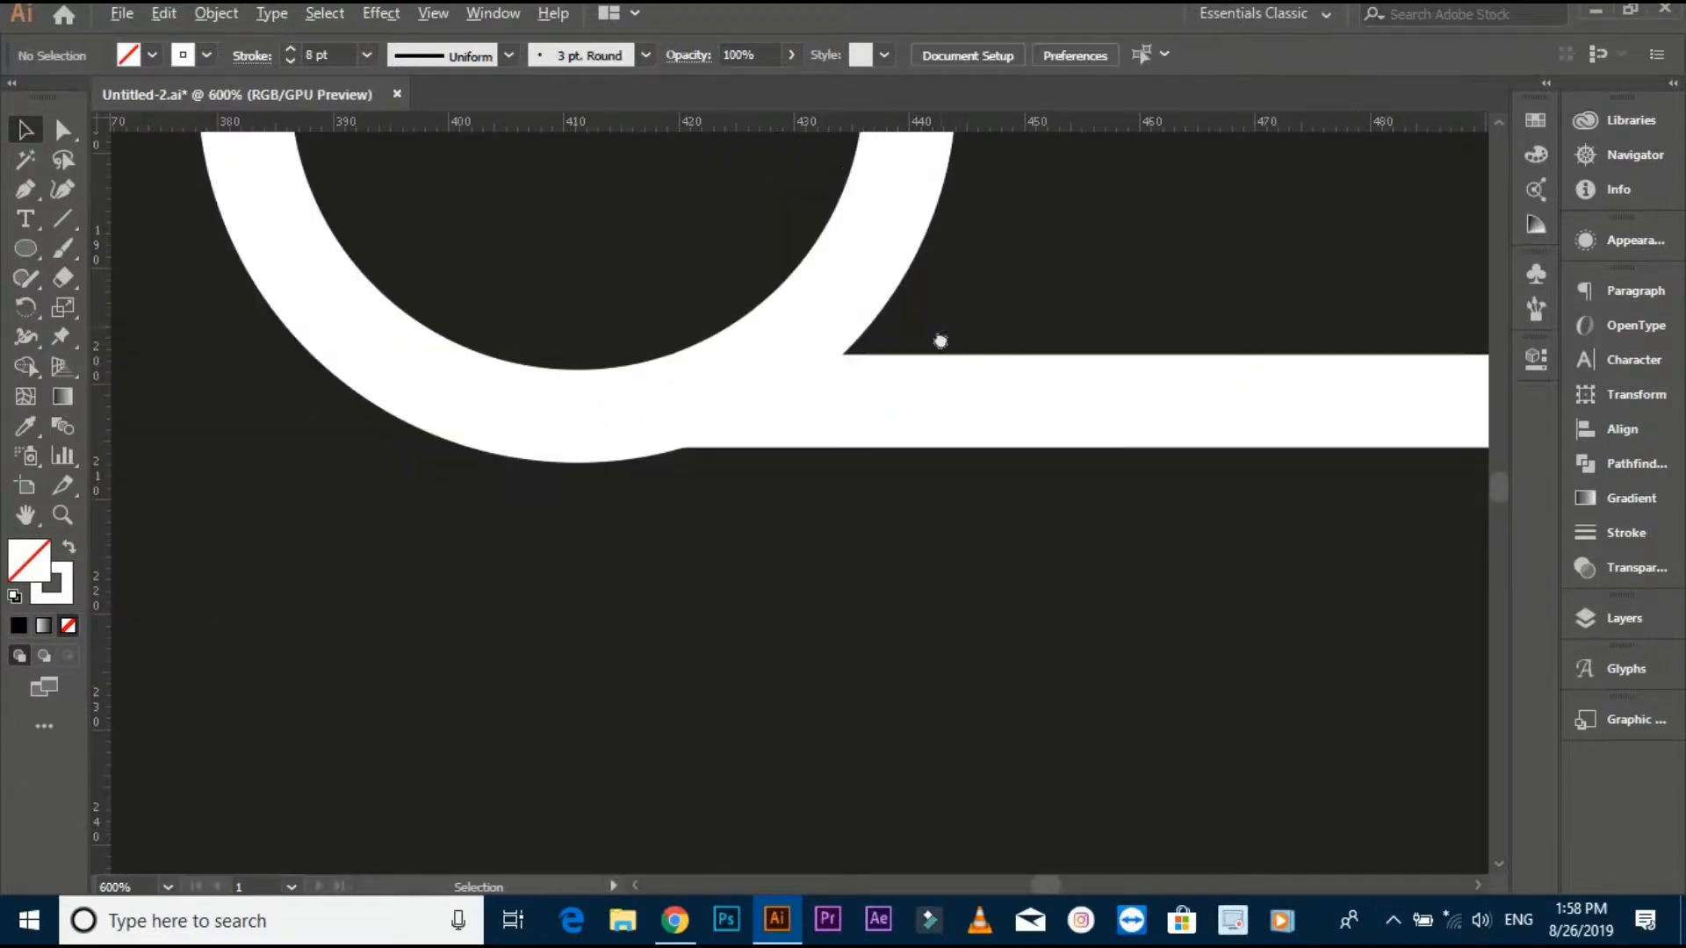
scroll(939, 340, down, 1)
Step: Delete the right half of the circle's path with Direct Selection, leaving an open half circle
click(755, 458)
key(a)
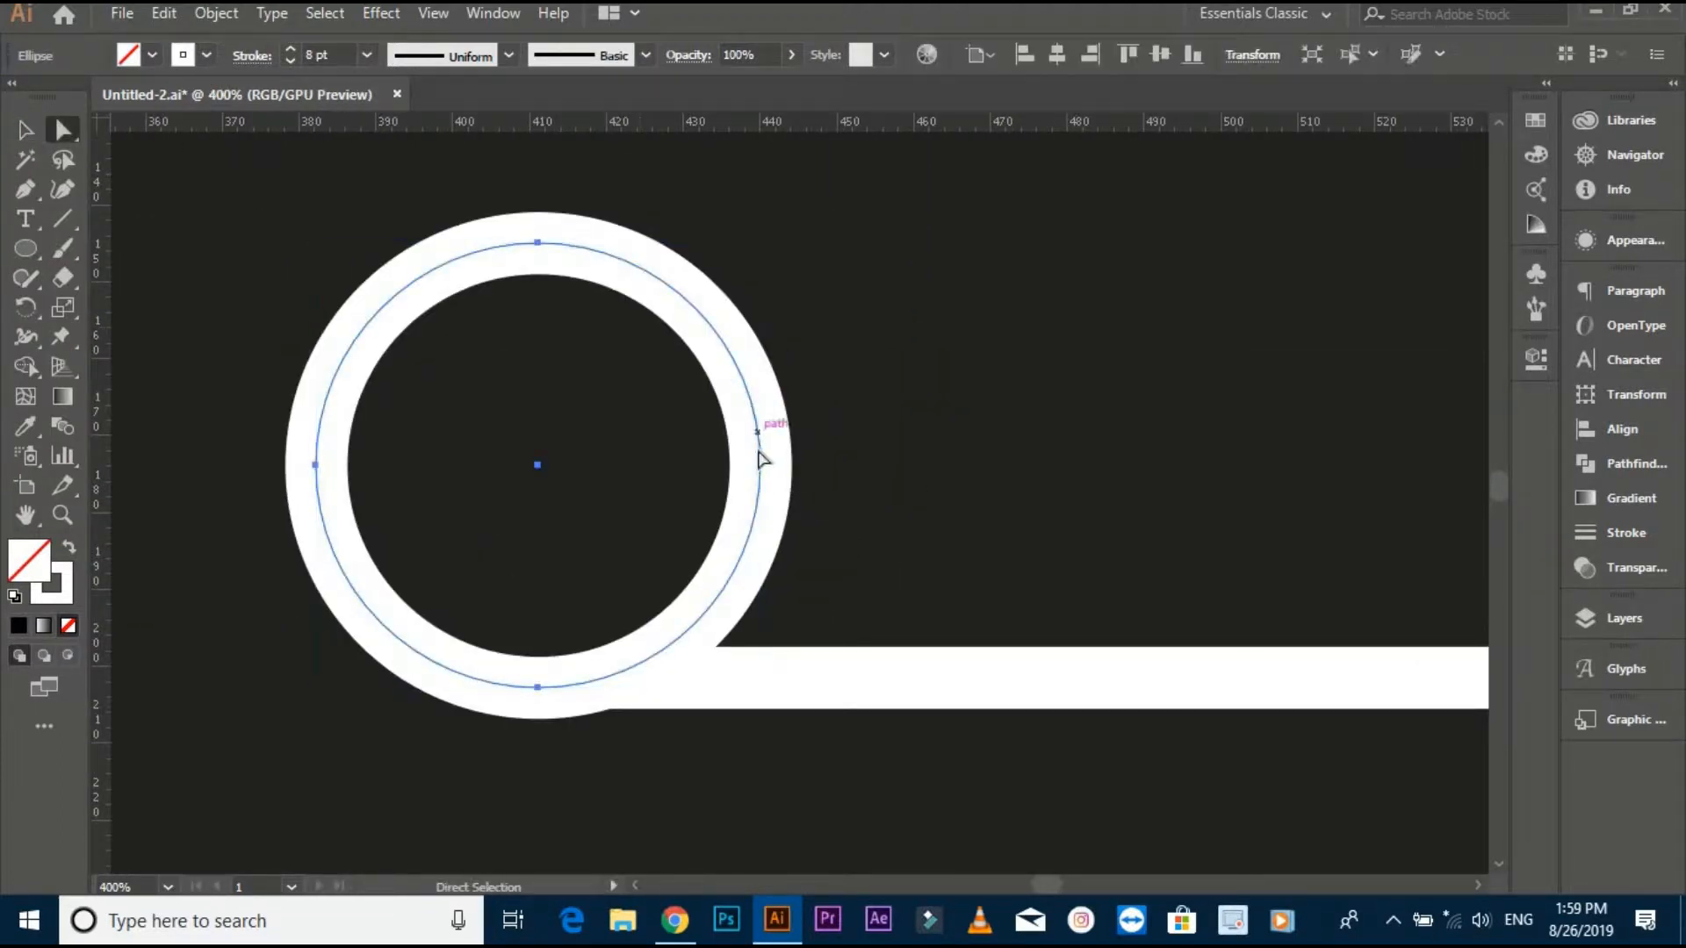
click(759, 462)
key(Delete)
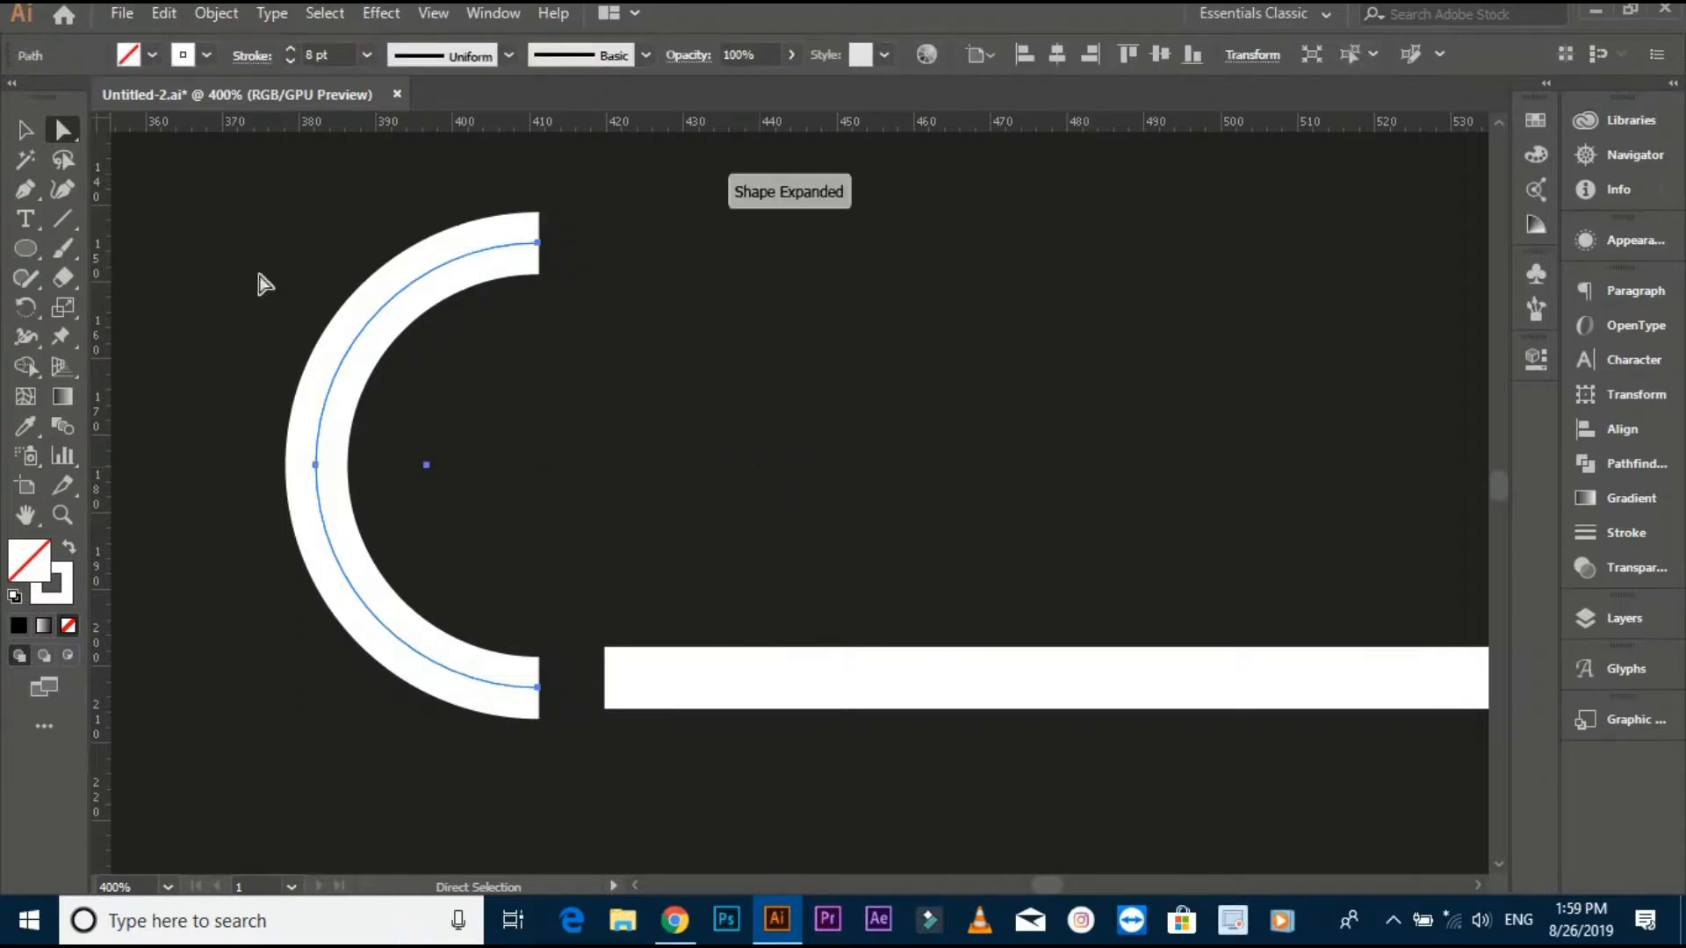
Step: Move the half circle in Outline view so its lower endpoint reaches the line's left endpoint
click(32, 132)
key(ctrl+y)
scroll(492, 606, up, 2)
drag(579, 605, 638, 584)
scroll(743, 582, up, 4)
drag(534, 603, 569, 605)
click(741, 561)
Step: Fine-tune the half circle's position at high magnification until its lower endpoint aligns with the line's left endpoint, then return to Preview
scroll(740, 561, up, 2)
scroll(571, 605, up, 3)
drag(351, 505, 612, 300)
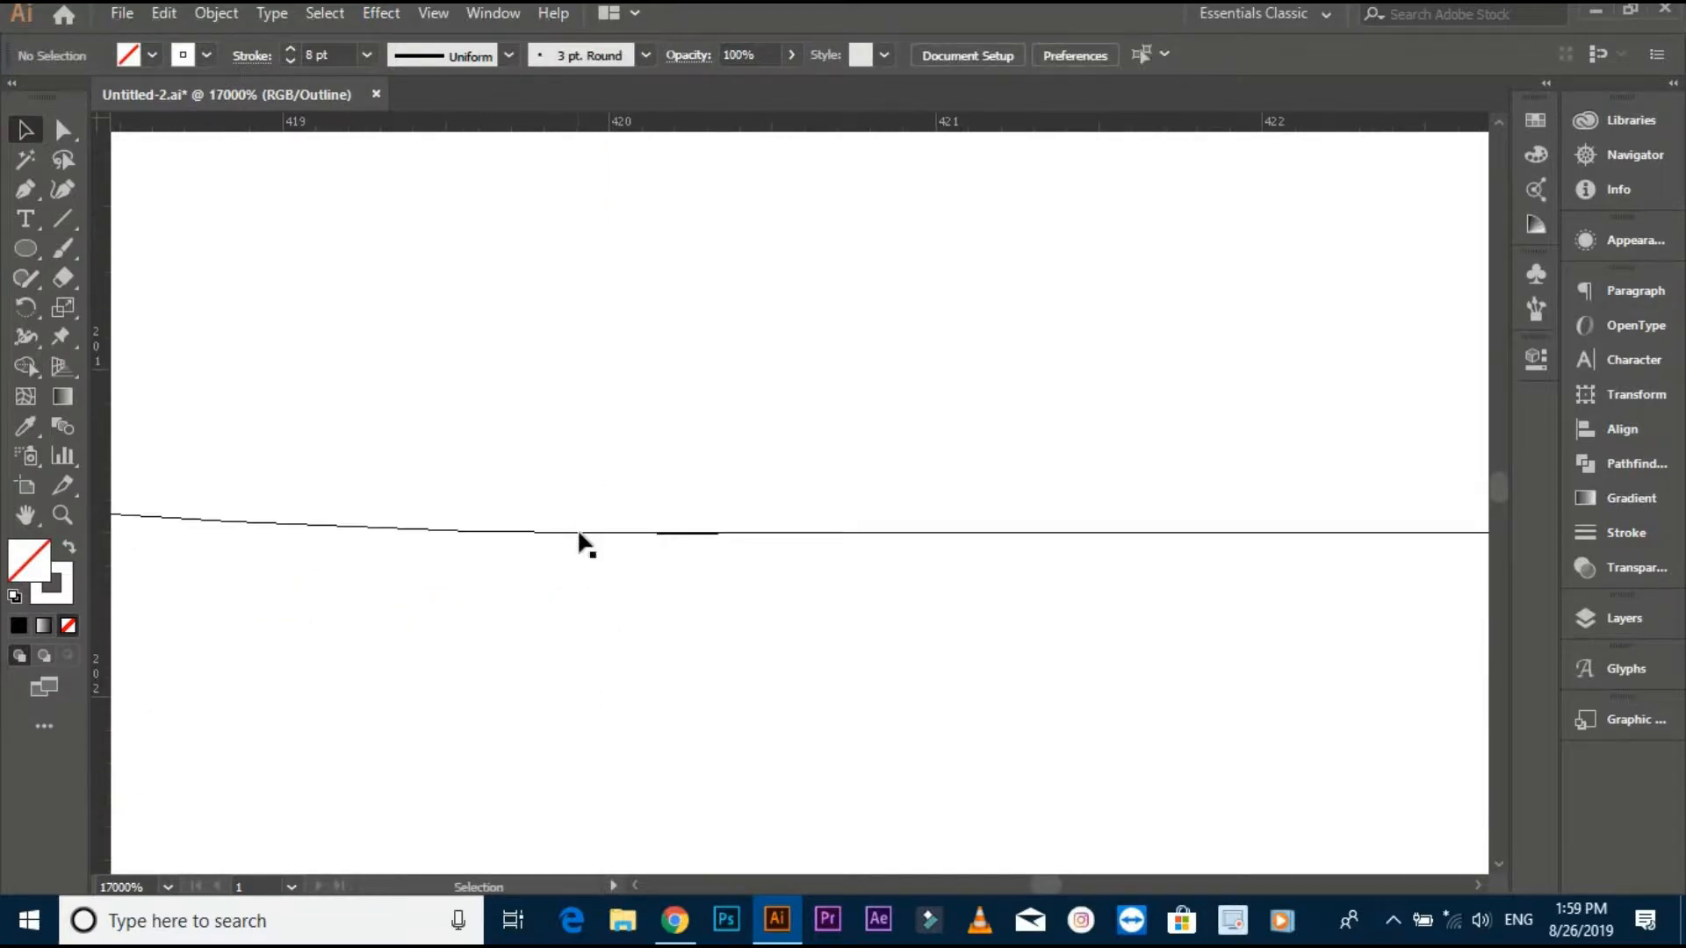
drag(579, 531, 521, 532)
click(505, 445)
scroll(669, 524, up, 2)
scroll(685, 531, down, 1)
drag(949, 580, 684, 471)
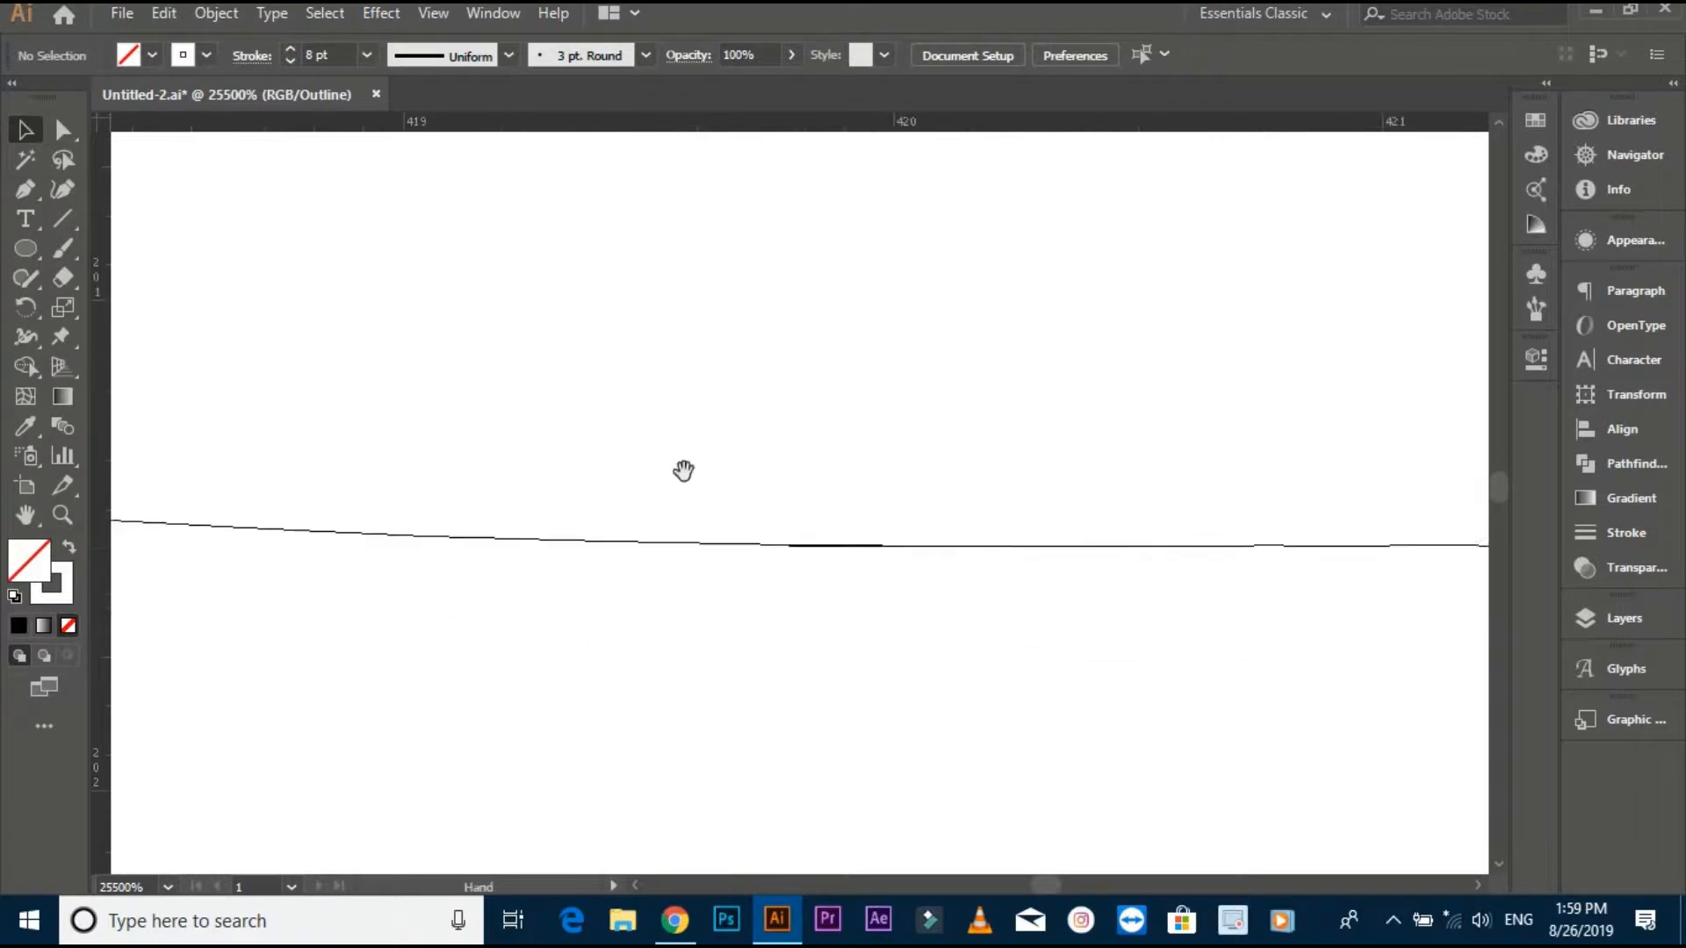
key(ctrl+y)
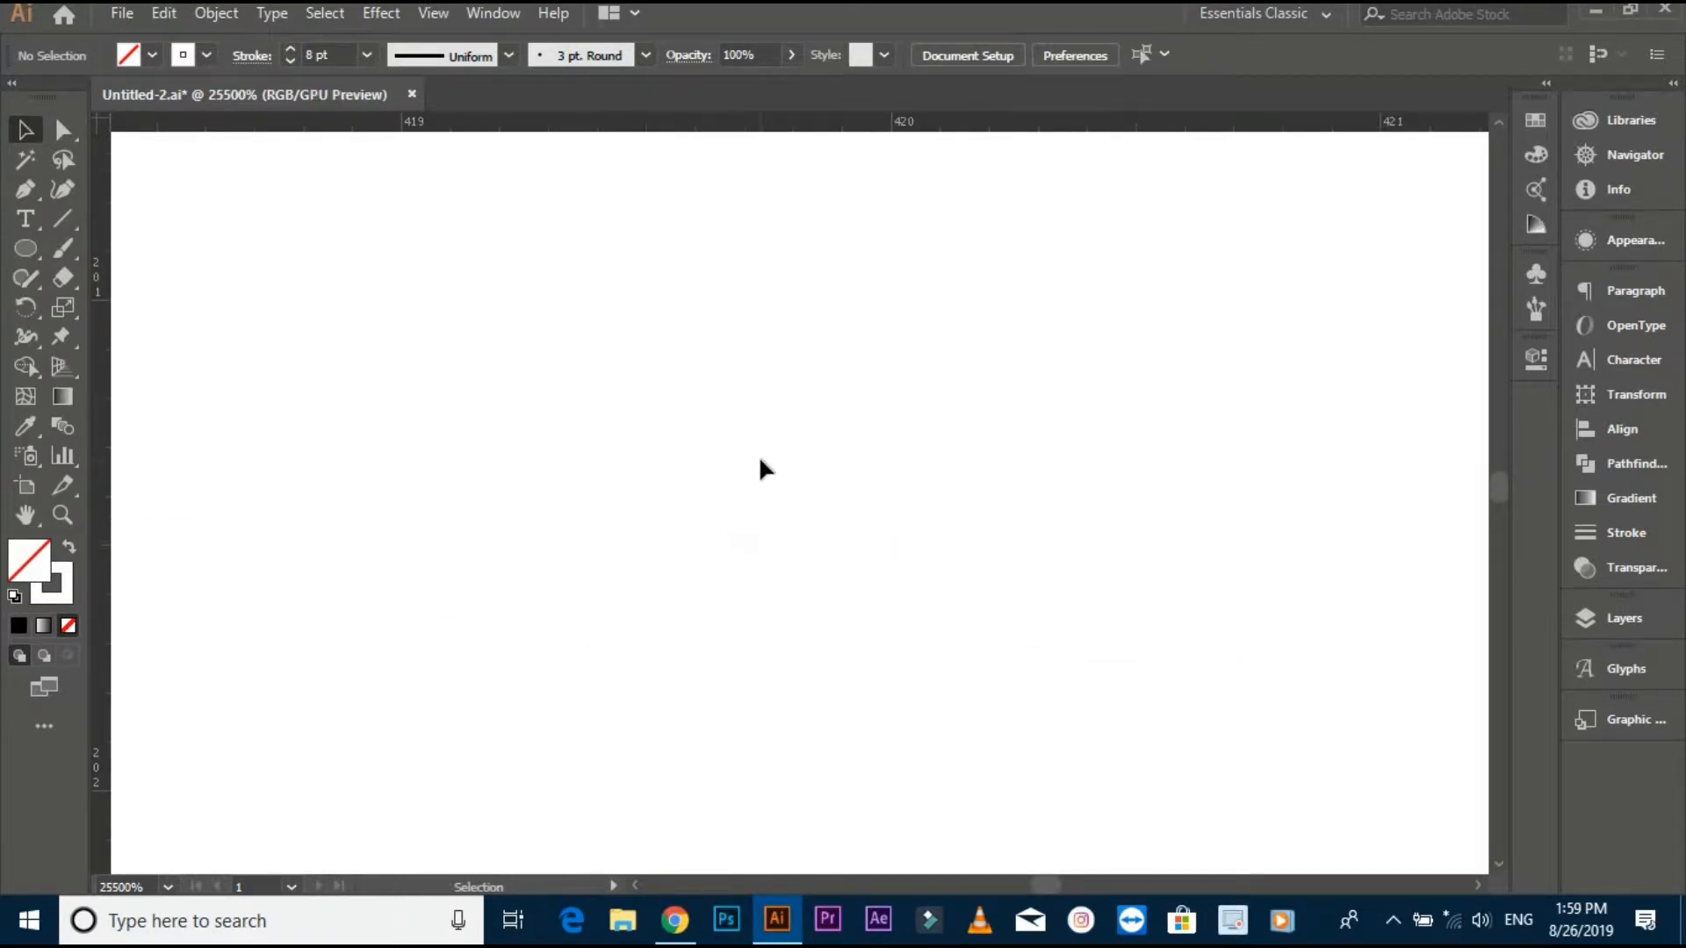
scroll(758, 455, down, 10)
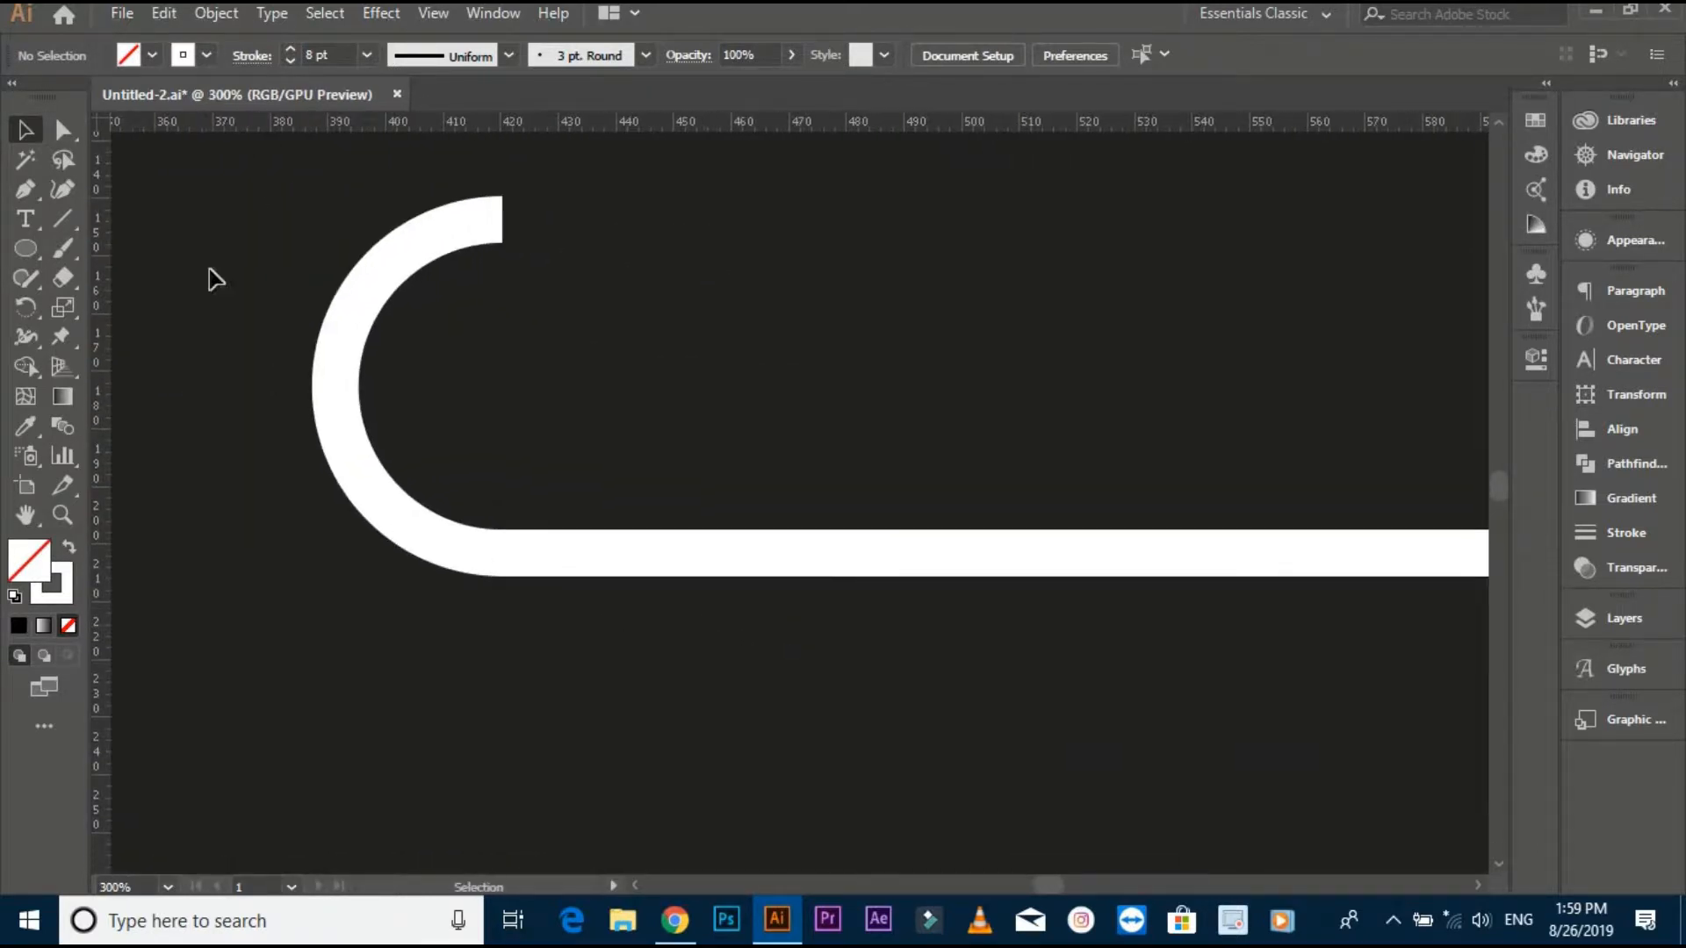
key(a)
scroll(219, 351, down, 2)
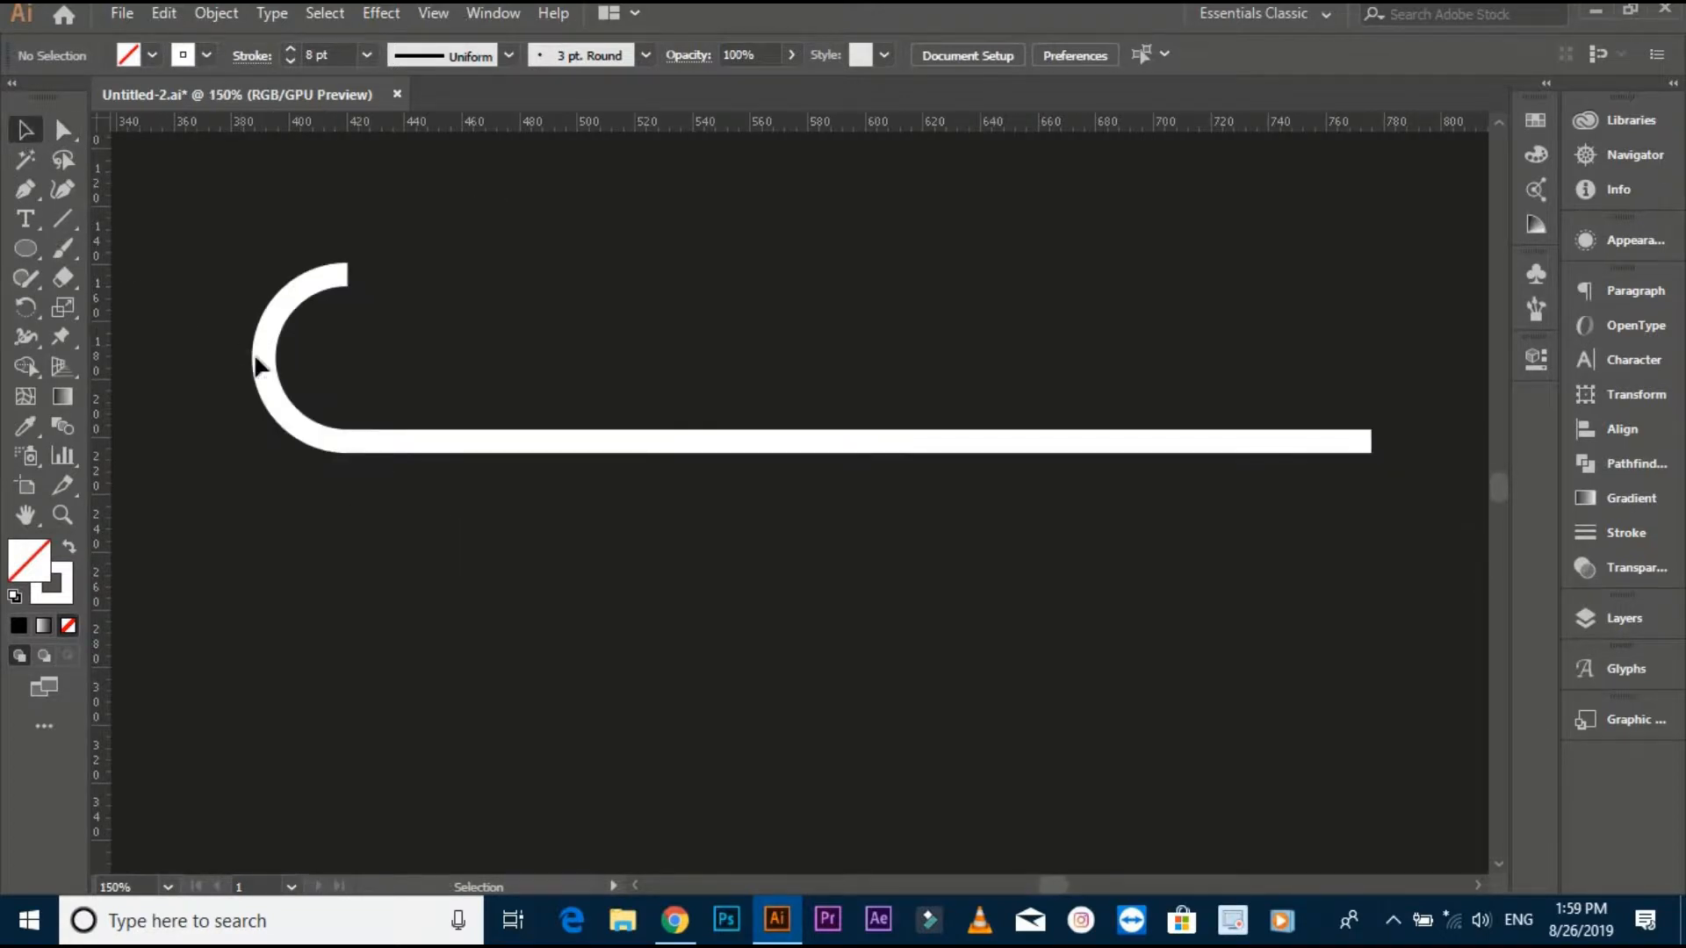
Step: Duplicate the half circle horizontally toward the line's right end and reflect the copy across the vertical axis
drag(266, 364, 1116, 453)
right_click(1136, 398)
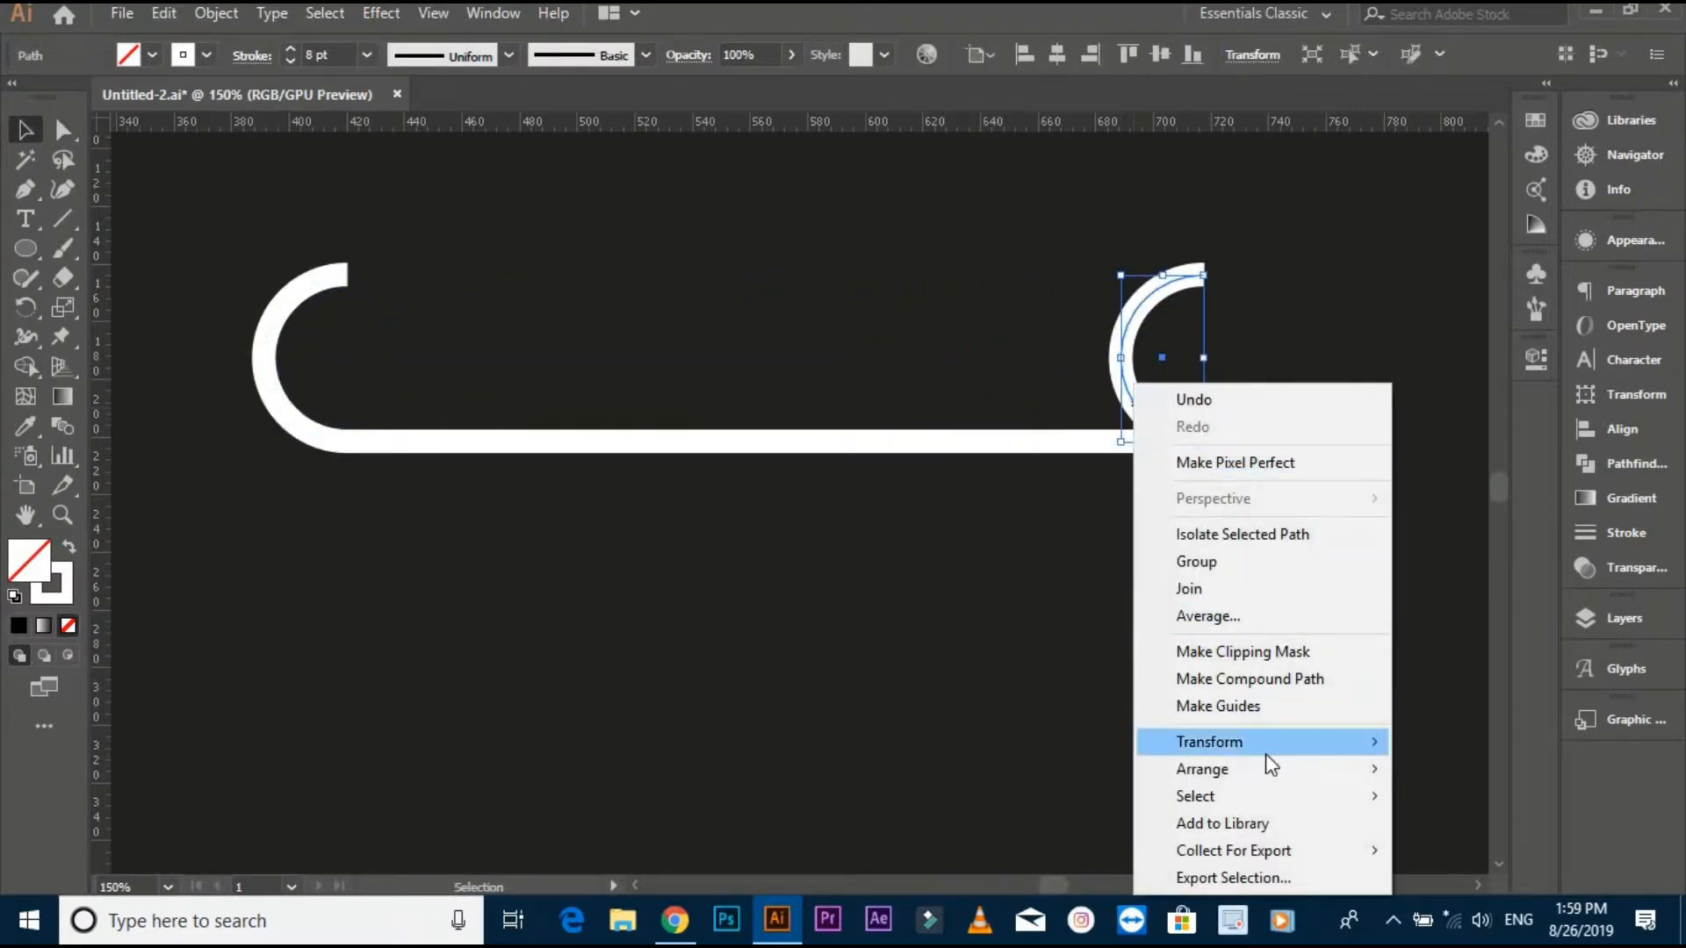
mouse_move(1266, 744)
click(952, 611)
click(1561, 564)
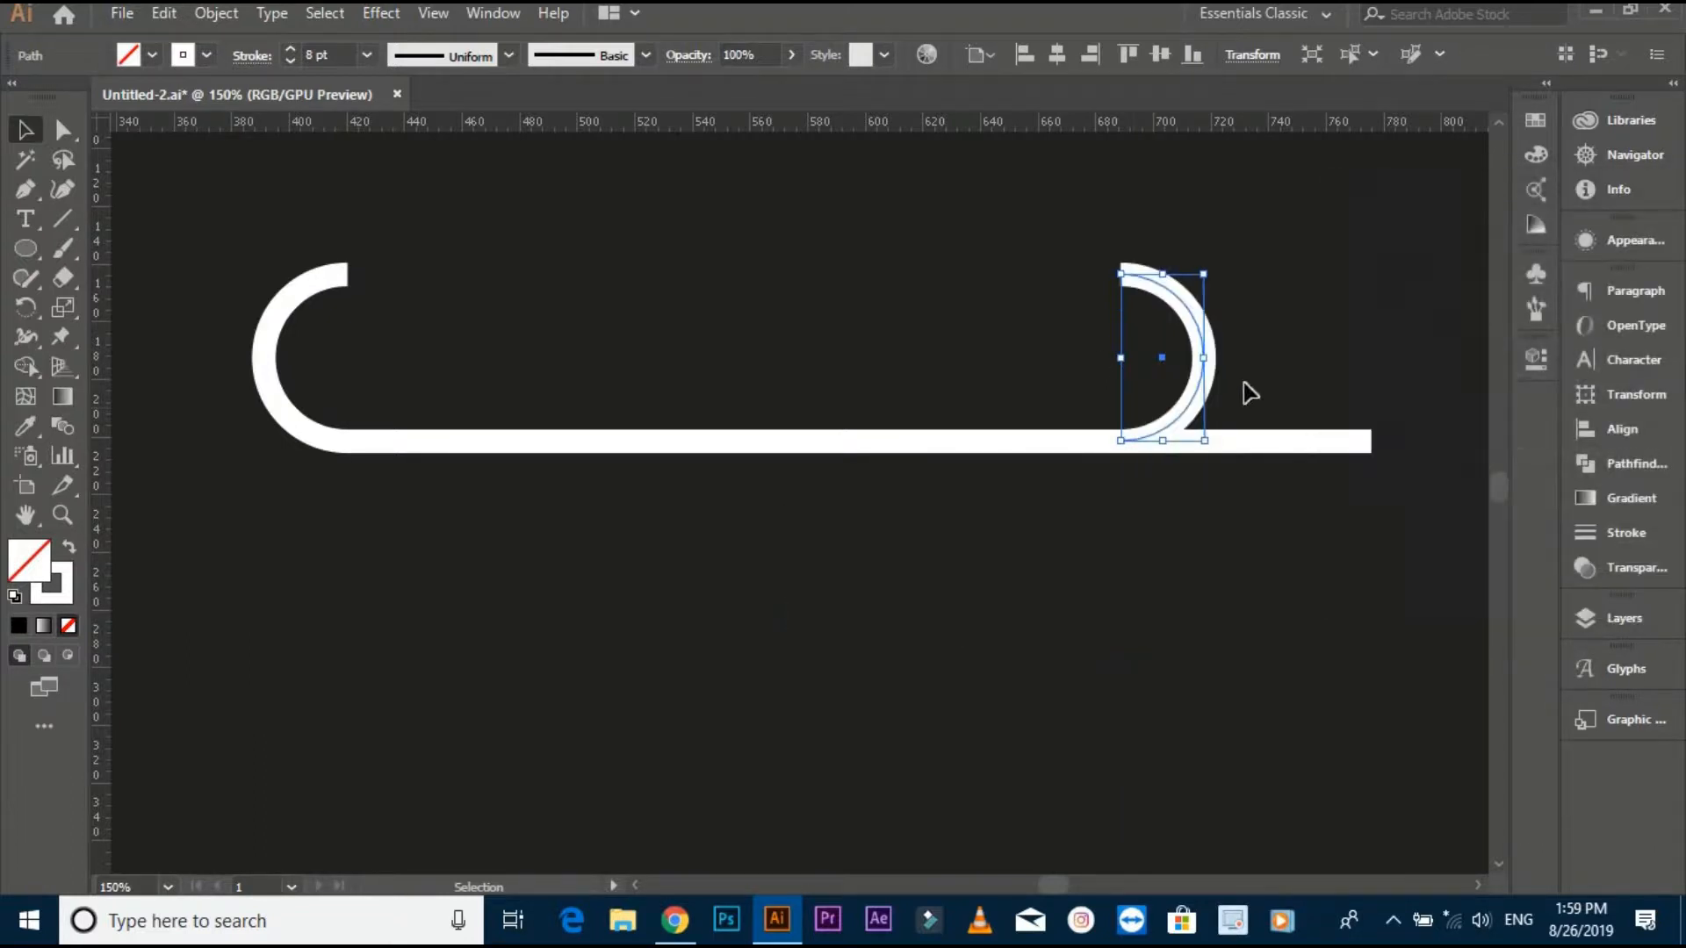
Step: Move the reflected half circle to the line's right endpoint and check the alignment in Outline view
drag(1198, 393, 359, 440)
click(1289, 354)
scroll(1229, 413, up, 3)
key(ctrl+y)
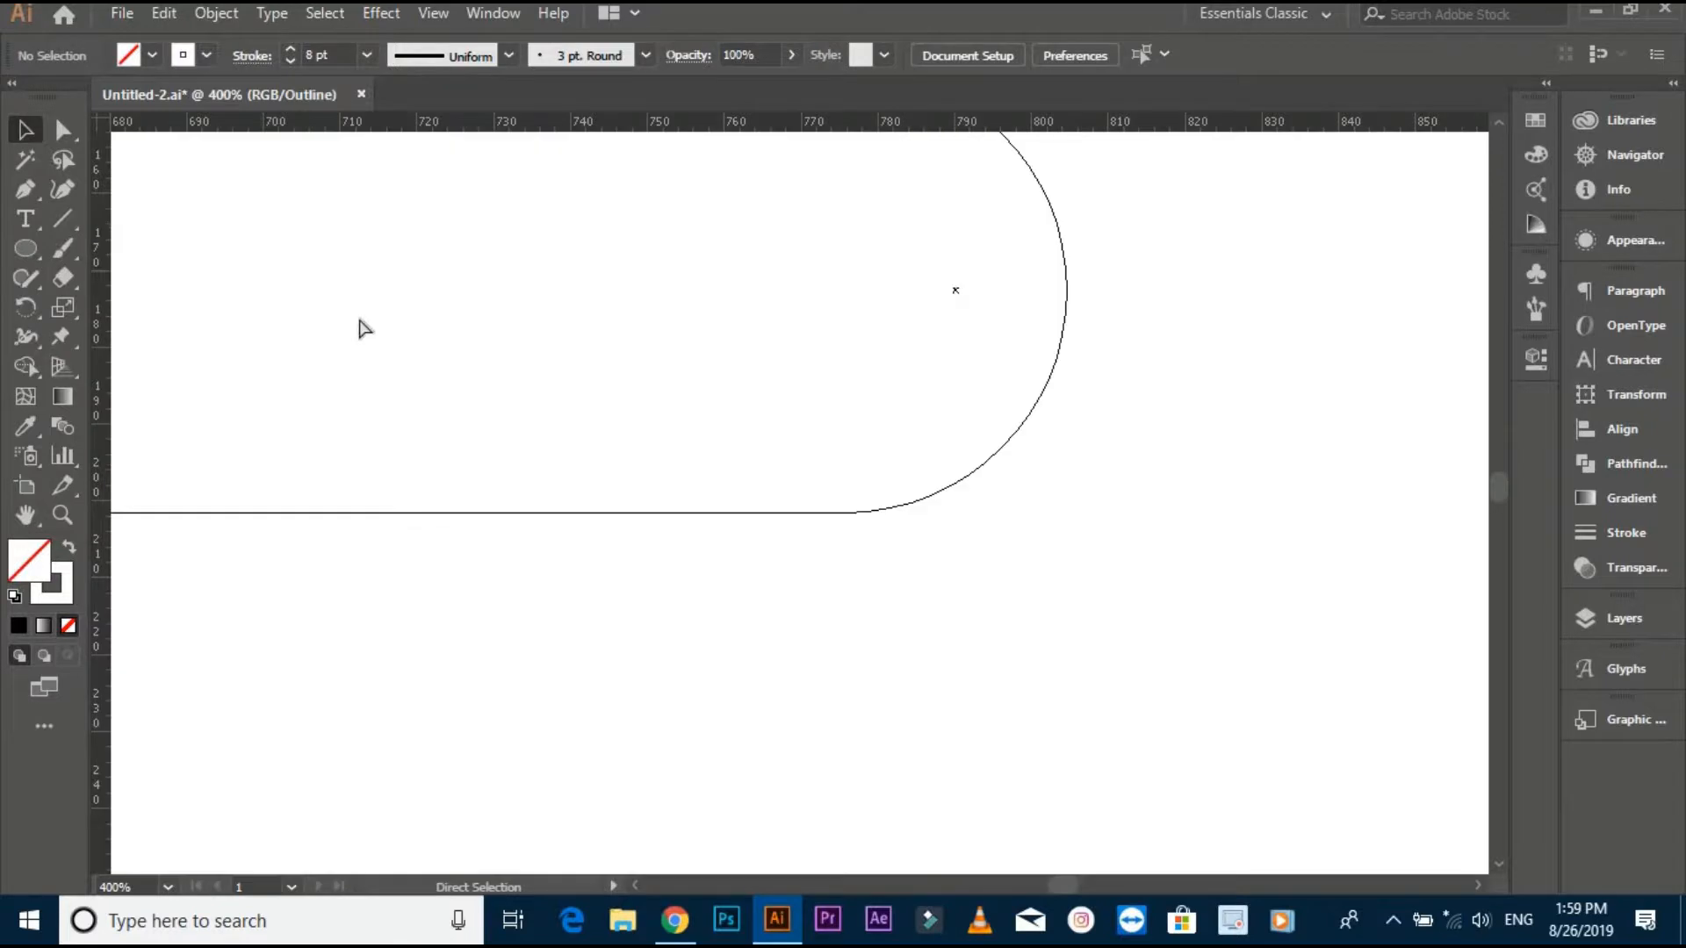
key(ctrl+y)
Step: Select the overlapping anchor points where the right half circle meets the line and join them
click(64, 131)
drag(783, 449, 959, 569)
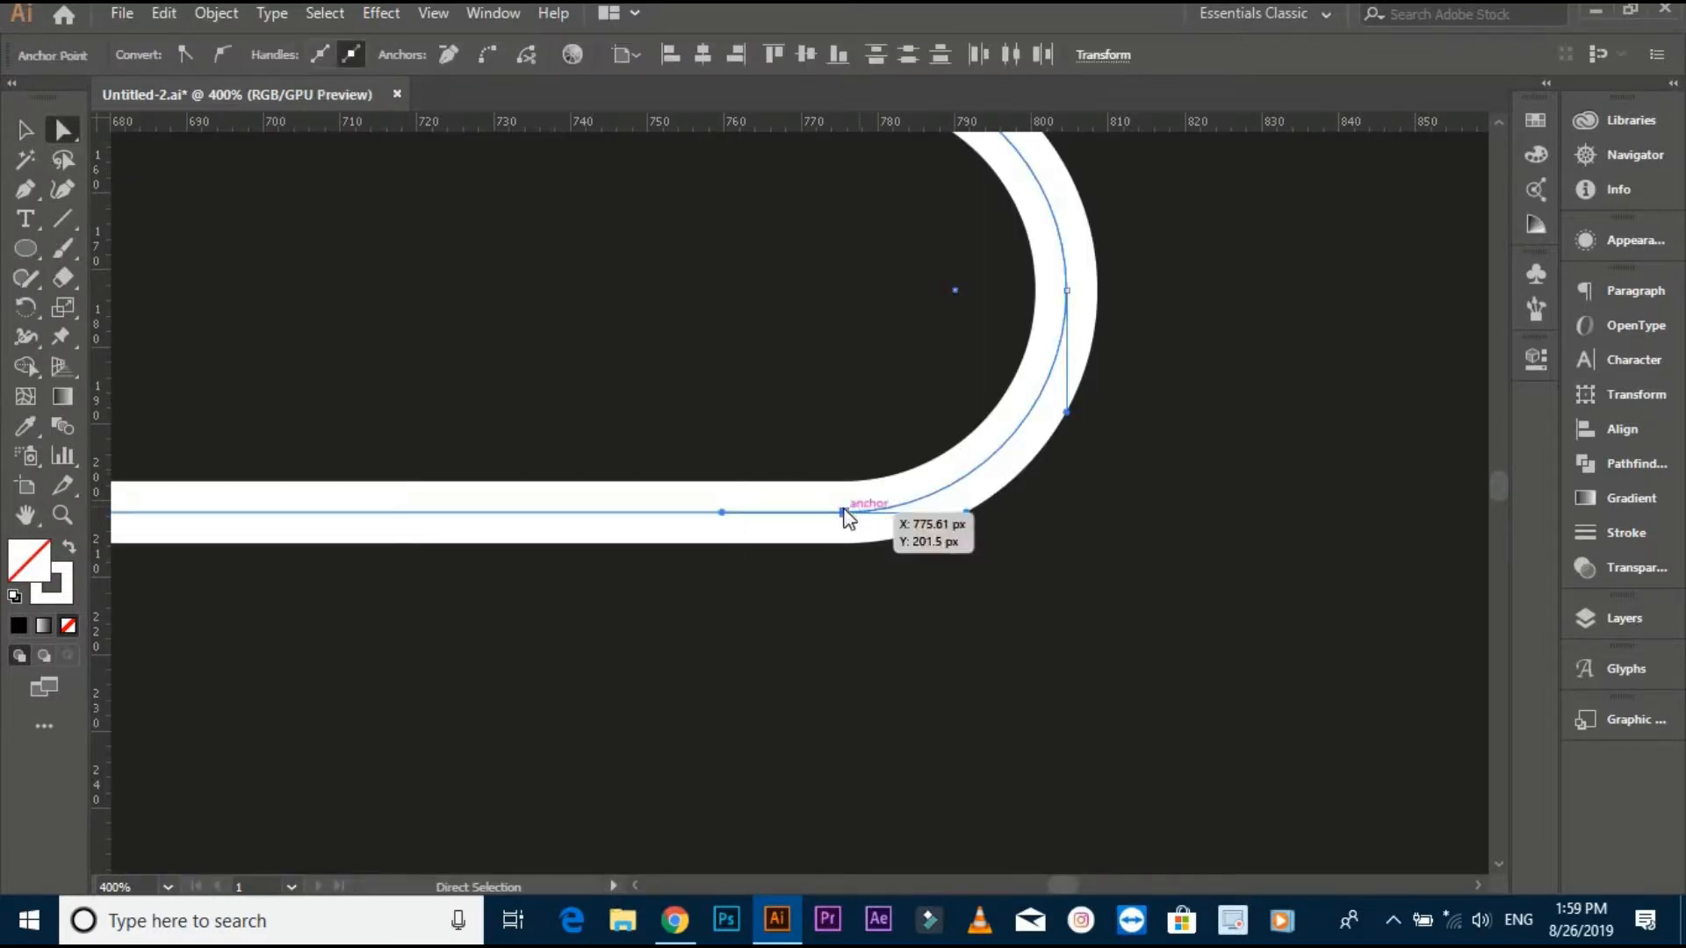
right_click(844, 508)
click(909, 201)
click(771, 298)
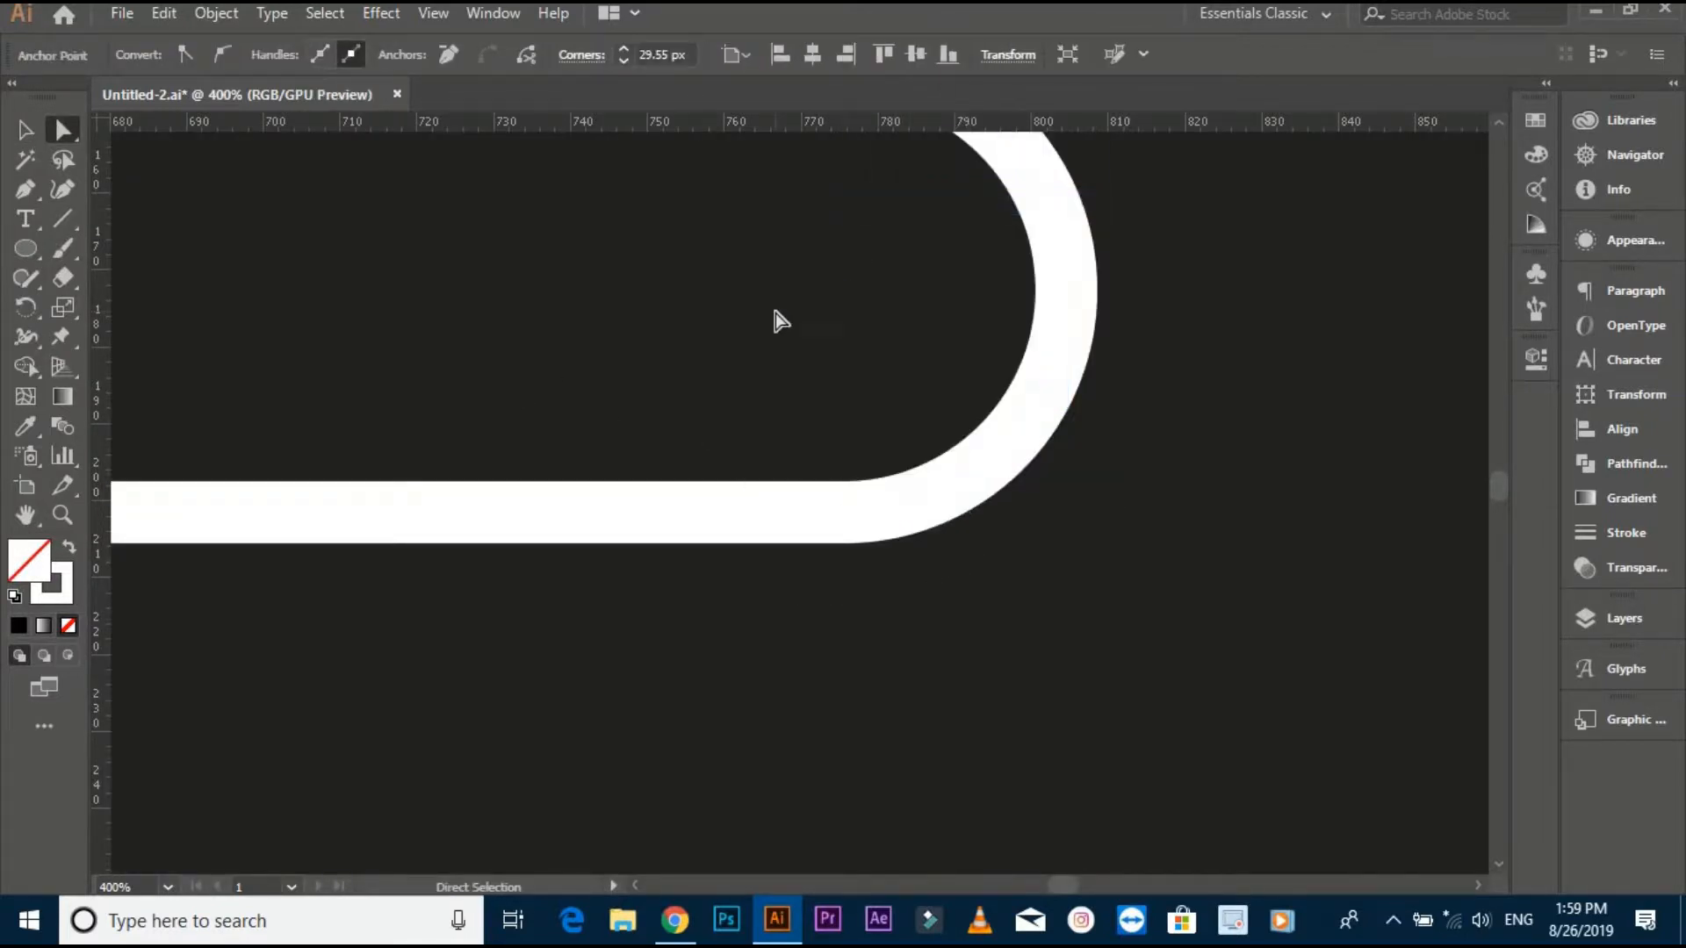
Step: Select the overlapping anchor points where the left half circle meets the line and join them
scroll(771, 298, down, 2)
drag(865, 486, 1391, 494)
click(26, 485)
drag(431, 455, 1086, 463)
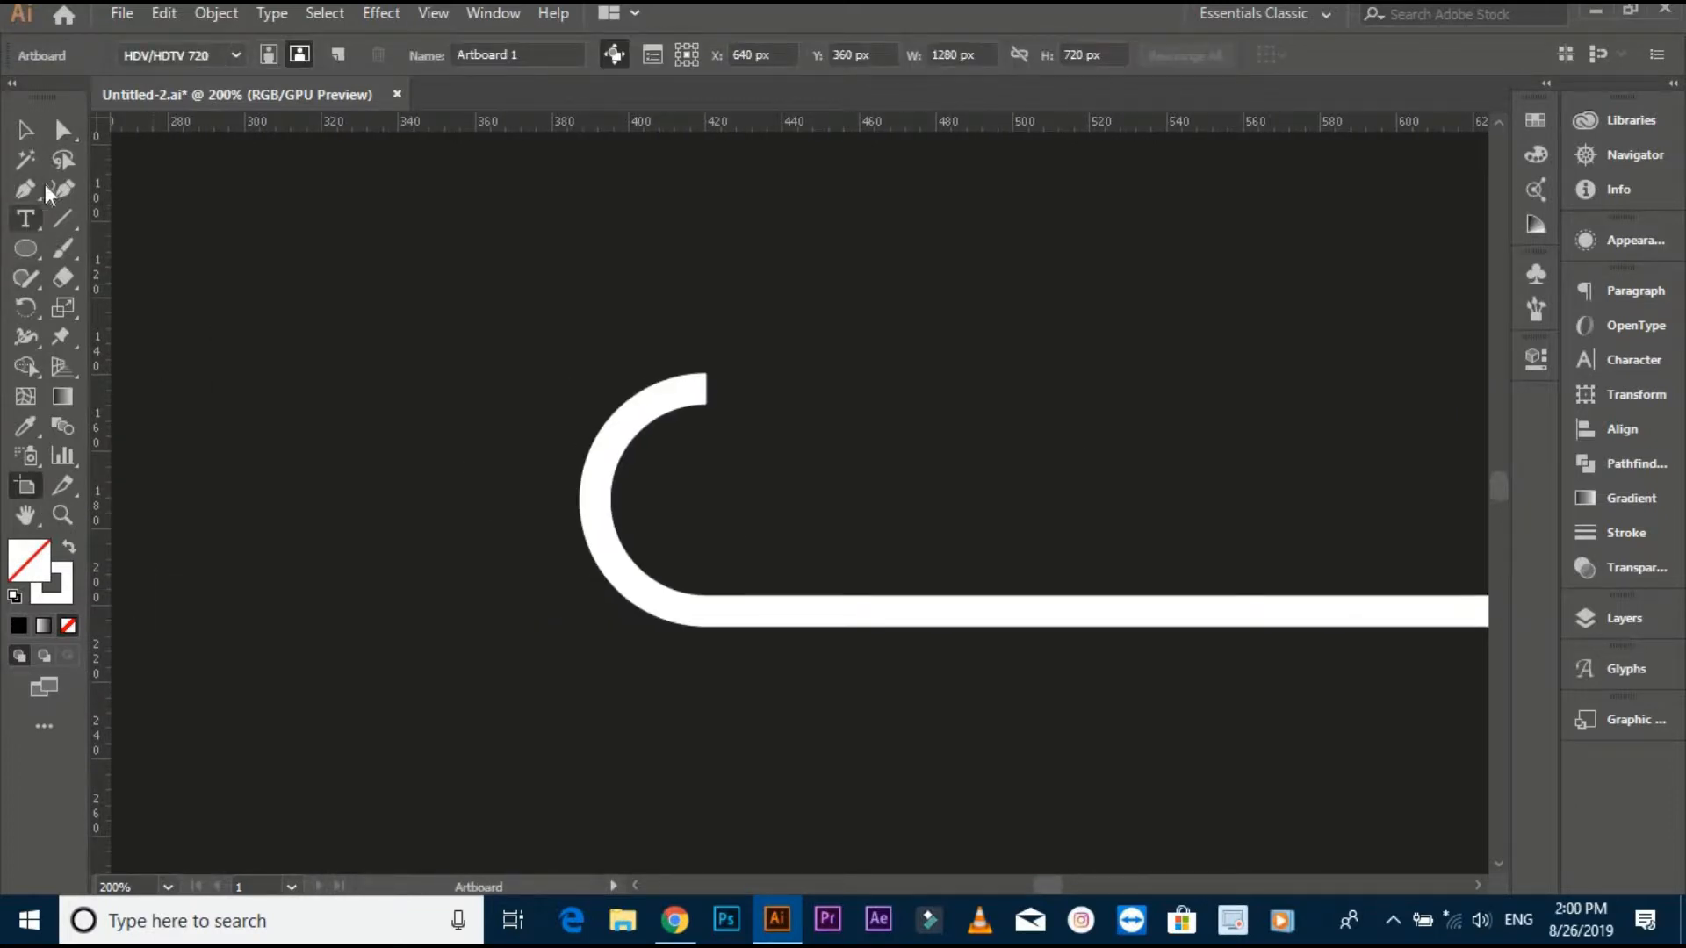
click(62, 131)
drag(689, 535, 866, 711)
right_click(702, 608)
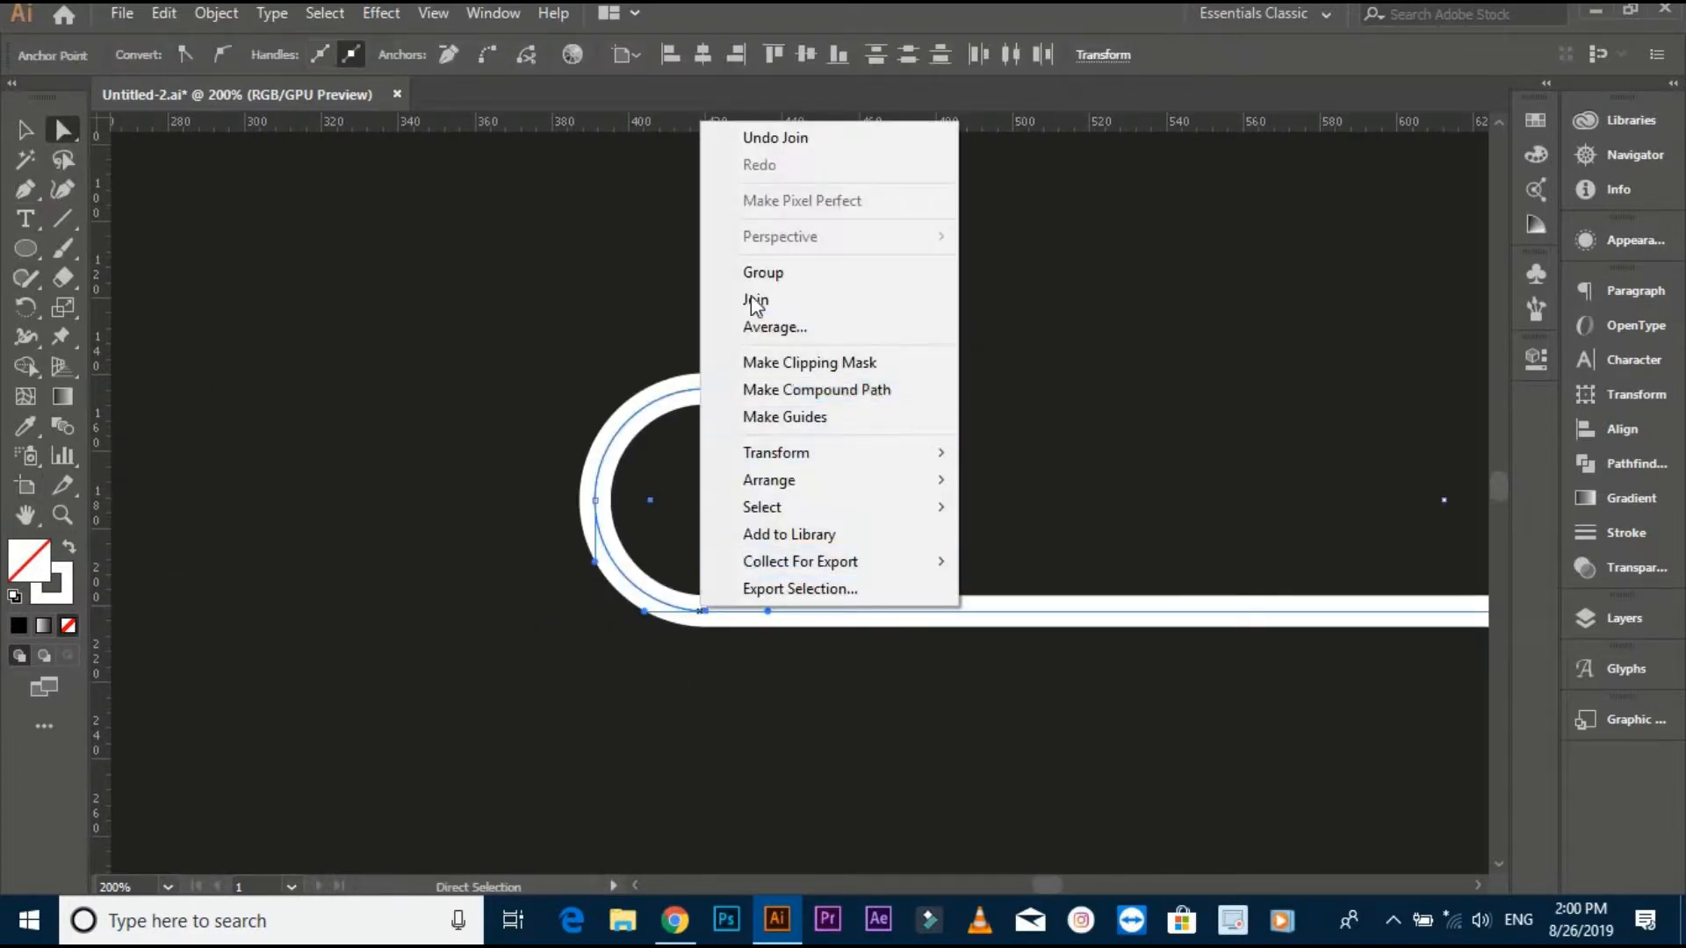
click(753, 299)
Step: Apply the elliptical variable width profile to the joined path so its stroke tapers toward both ends
click(25, 131)
scroll(334, 466, down, 1)
drag(333, 436, 659, 626)
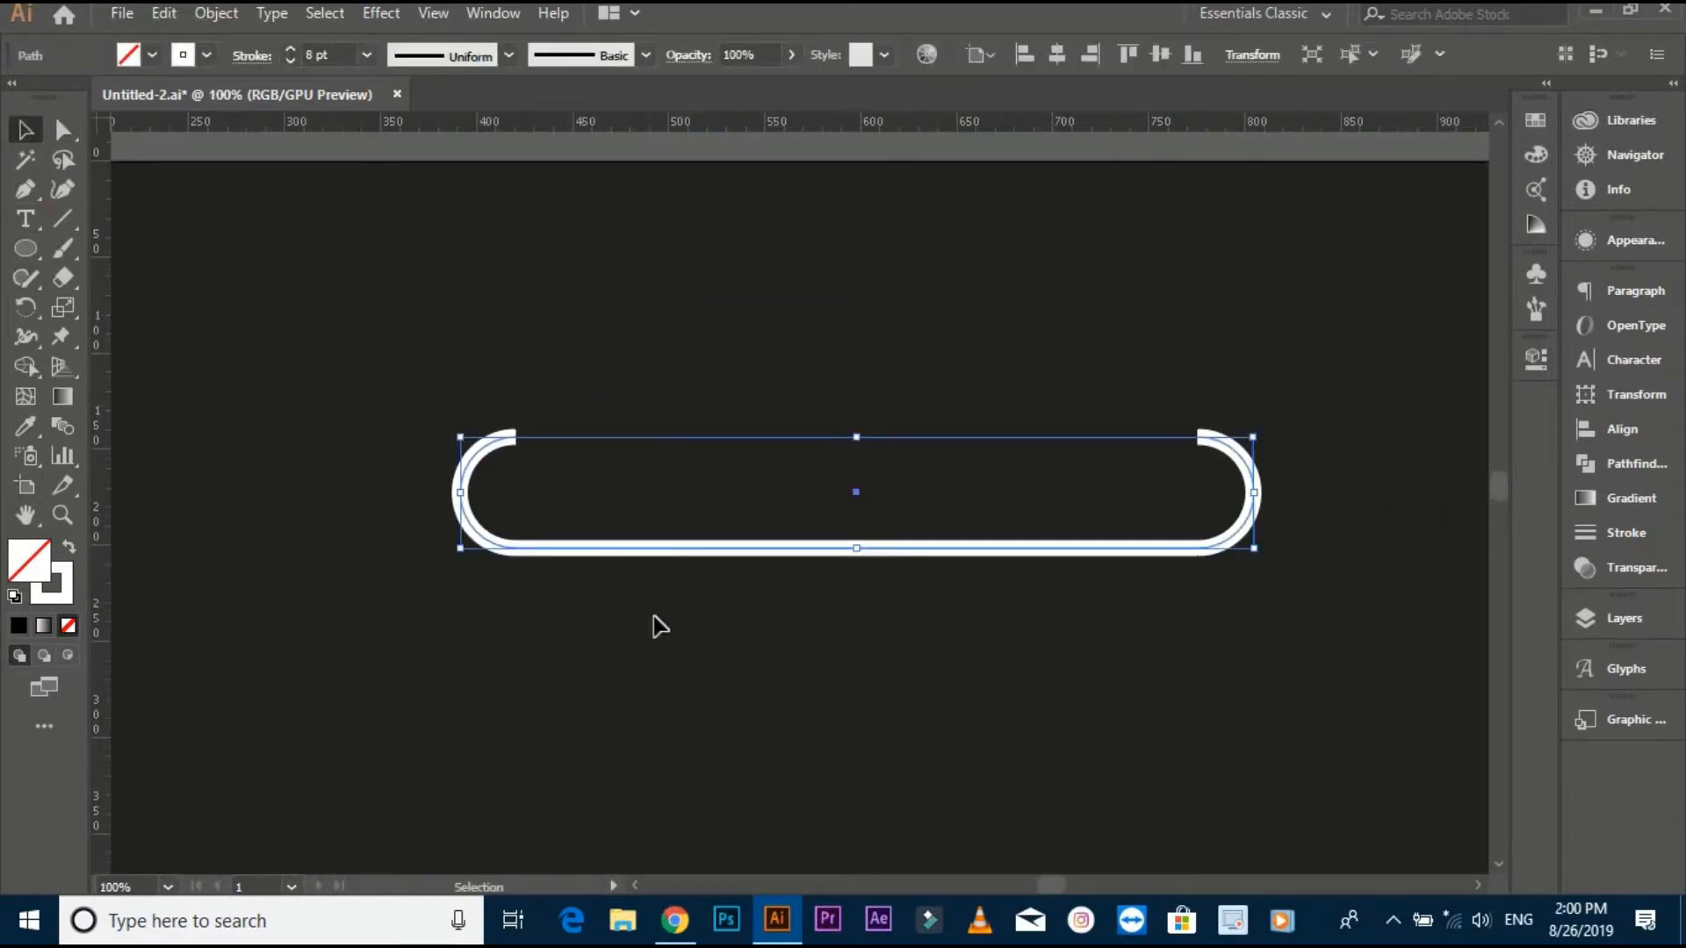
click(420, 55)
click(420, 135)
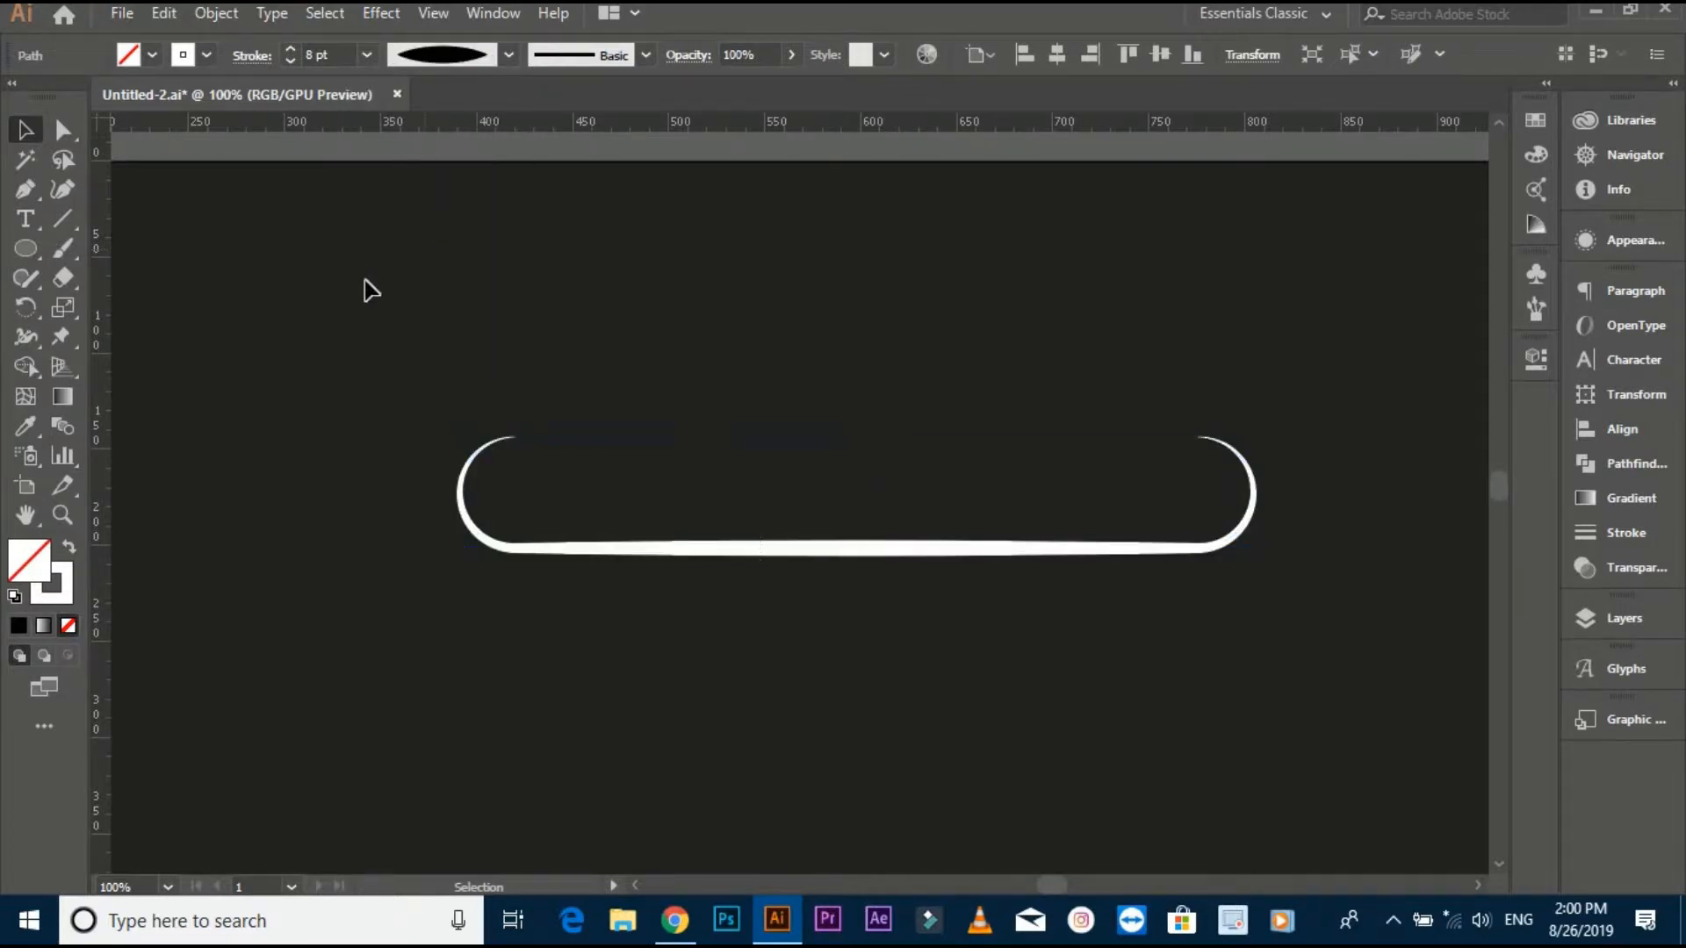
Step: Expand the appearance of the tapered path into a filled shape and show the Pathfinder options
click(216, 13)
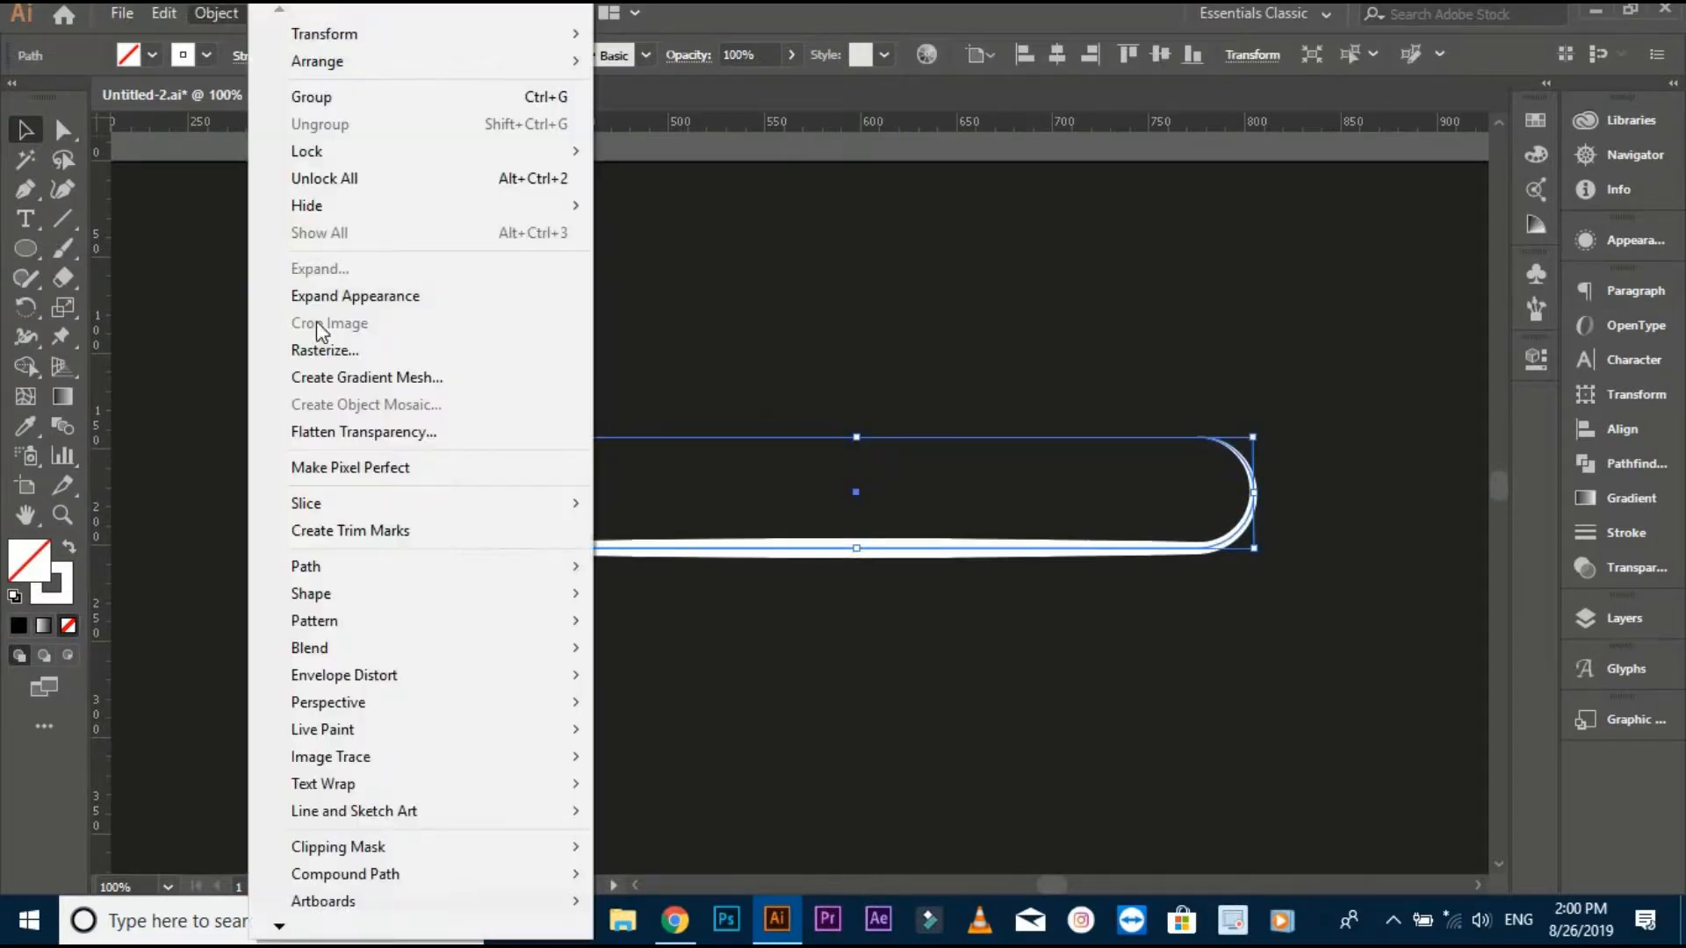
click(305, 295)
click(307, 309)
click(1229, 547)
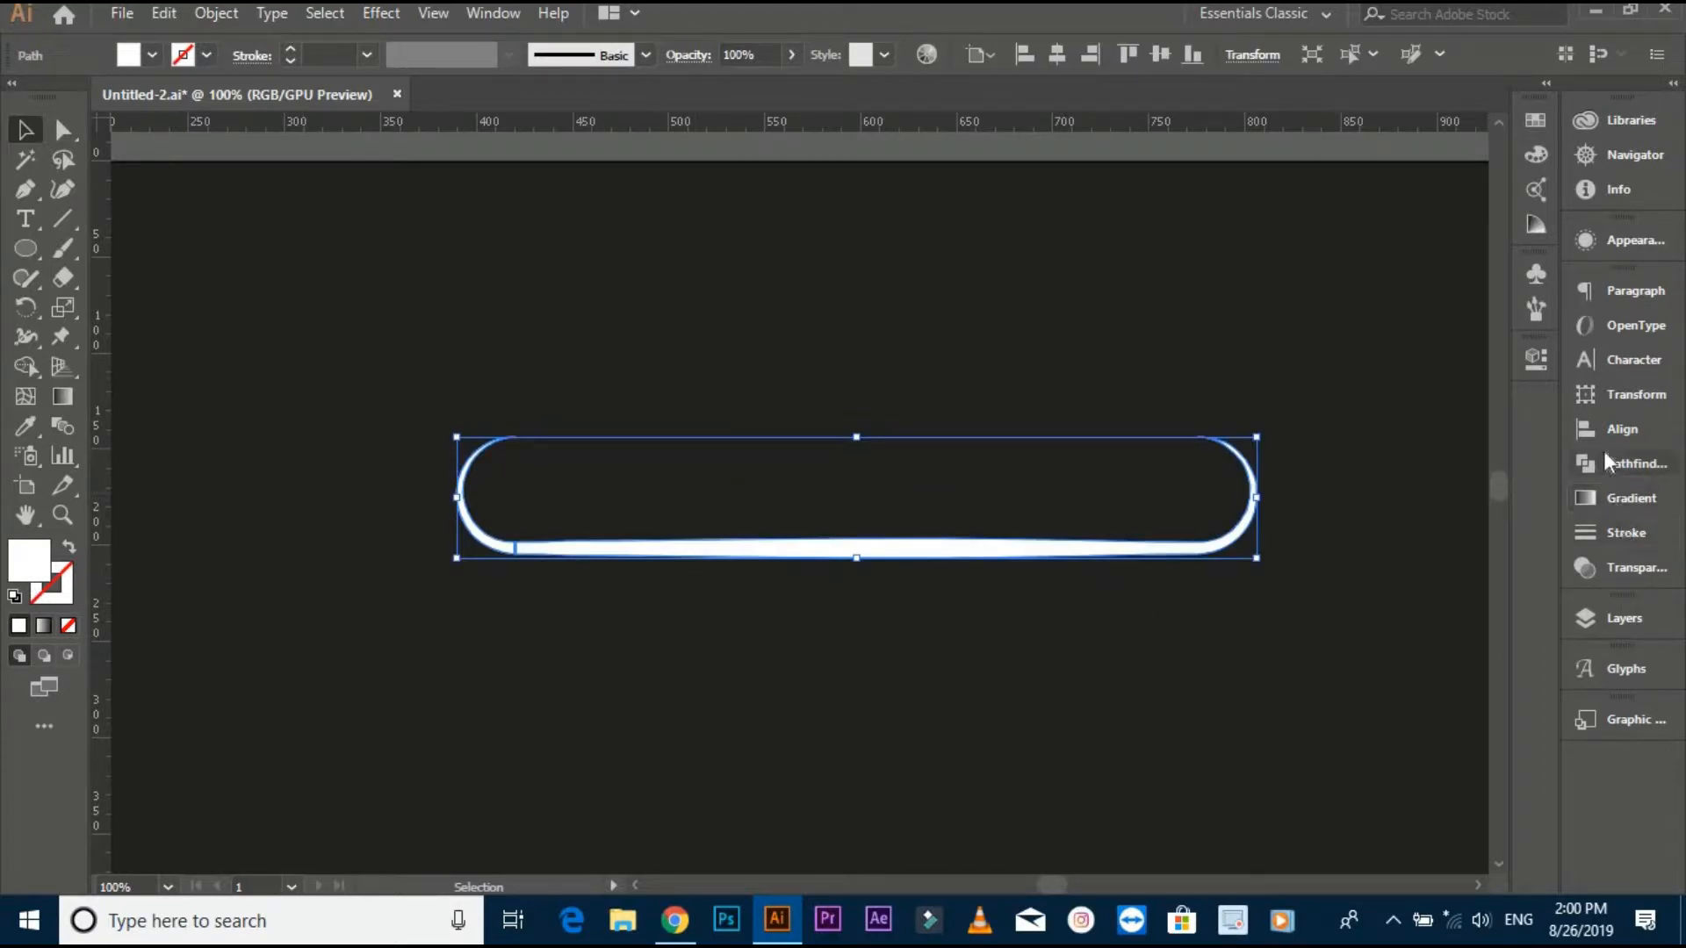
click(1610, 394)
click(1624, 460)
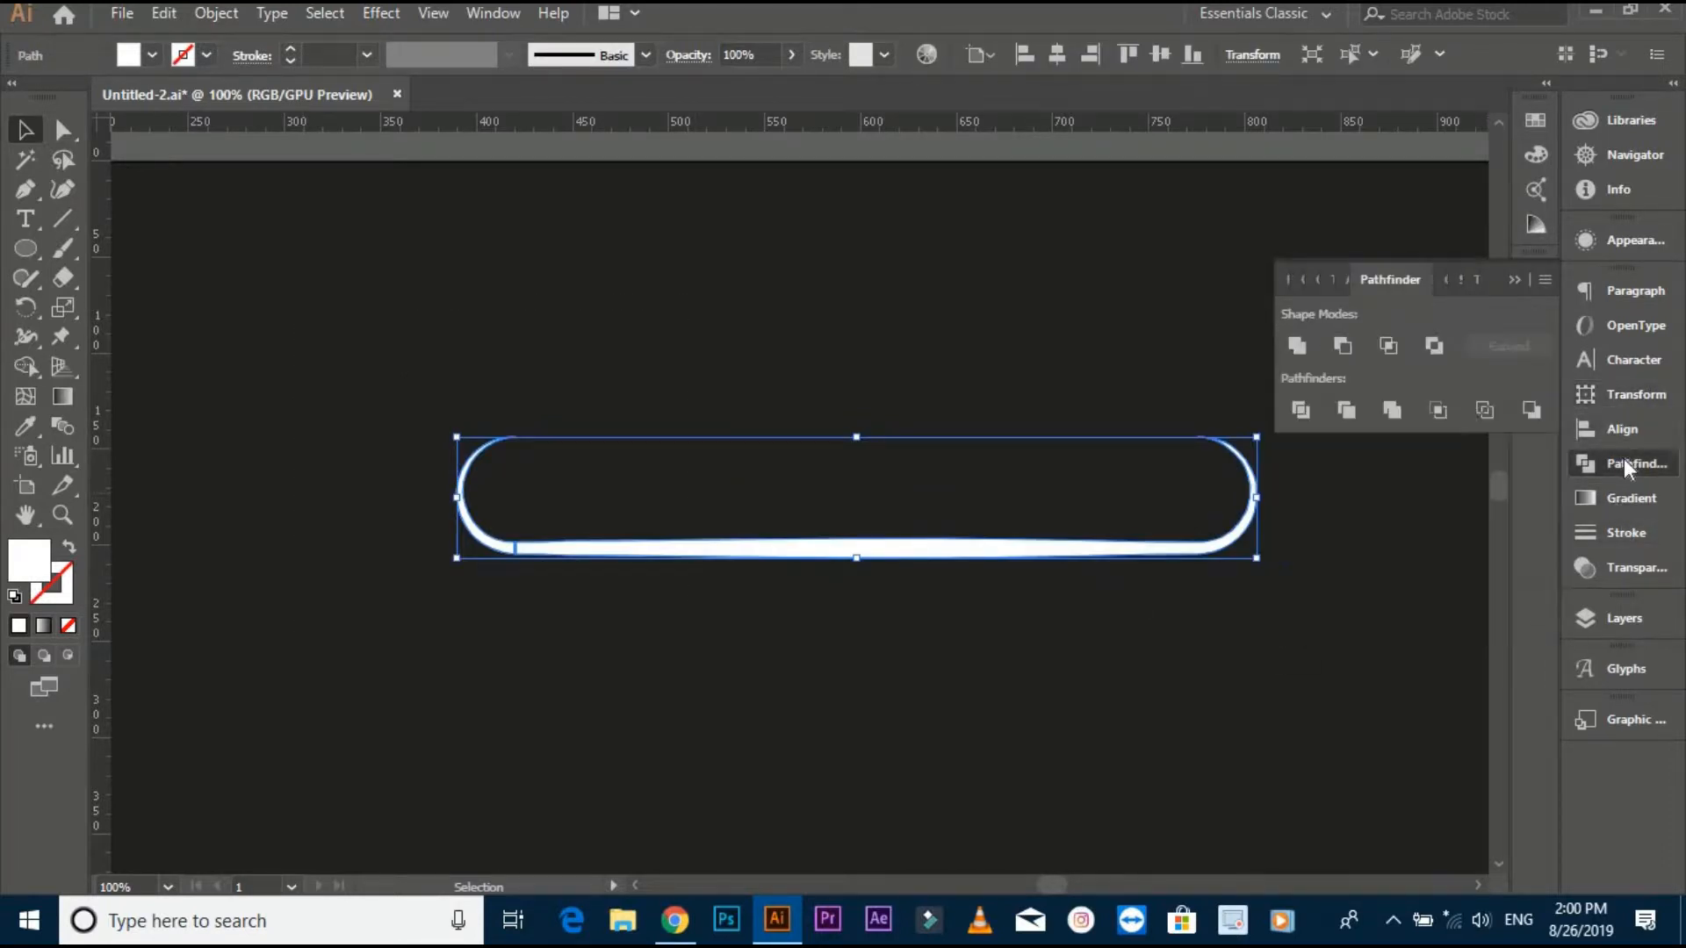
click(801, 387)
Step: Move the expanded shape to the artboard's horizontal centre and place a duplicate directly below it
scroll(802, 492, down, 2)
drag(816, 626, 772, 492)
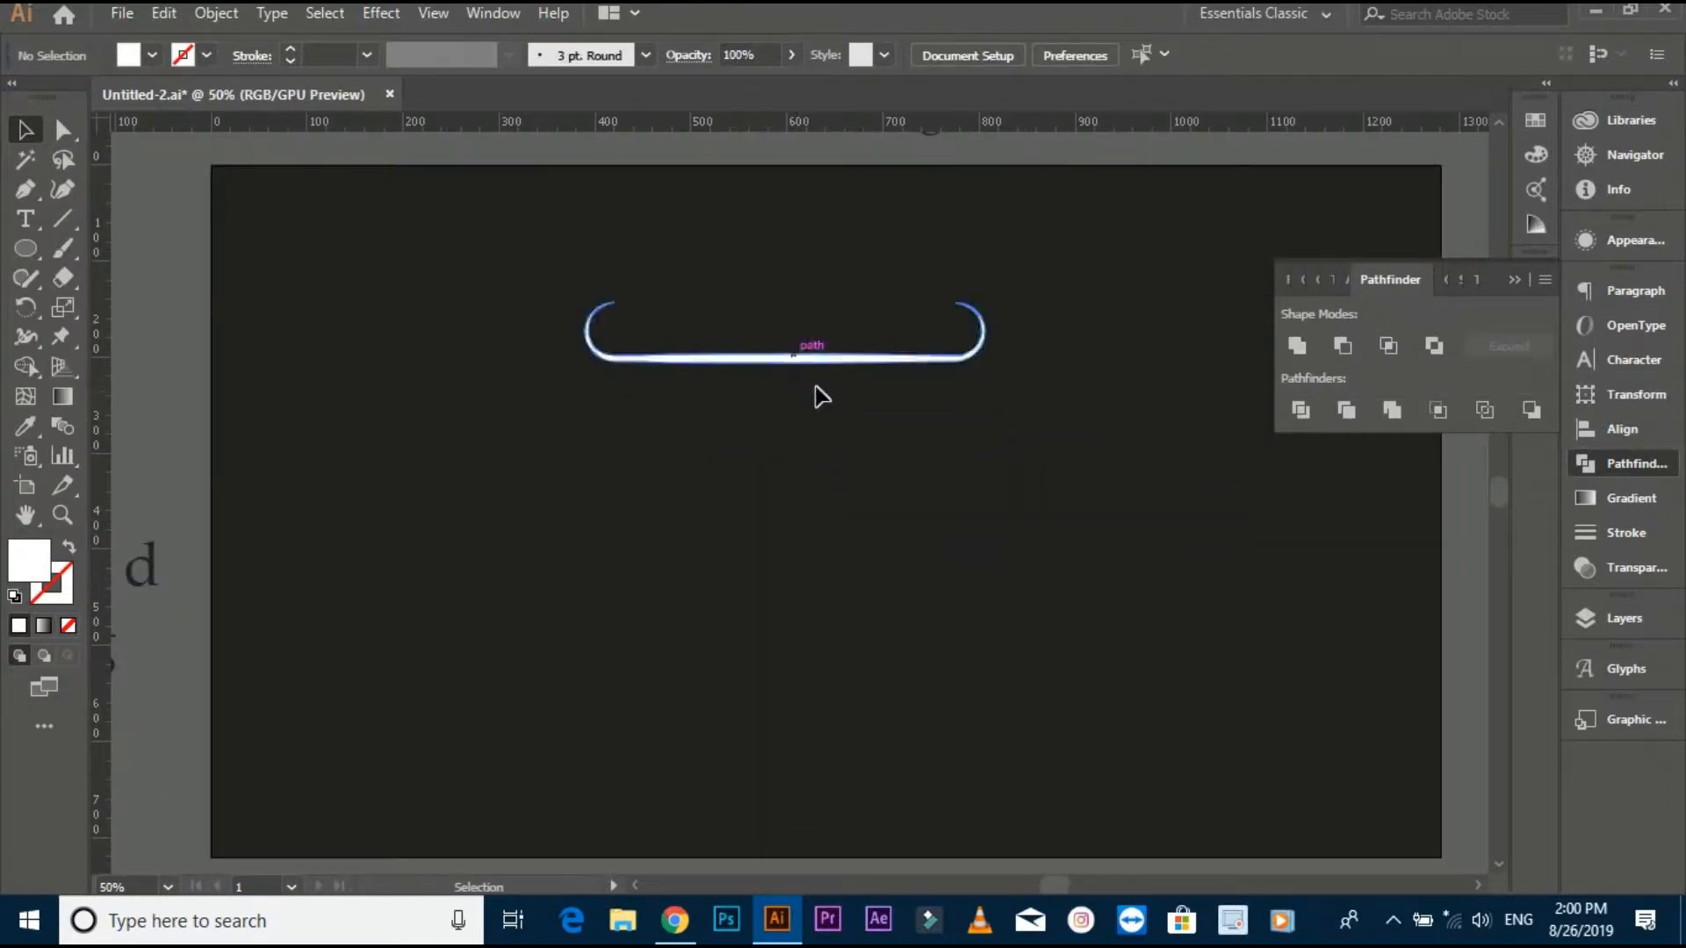
drag(803, 367, 869, 632)
Step: Reflect the lower duplicate across the horizontal axis so that it mirrors the upper curved line
right_click(869, 629)
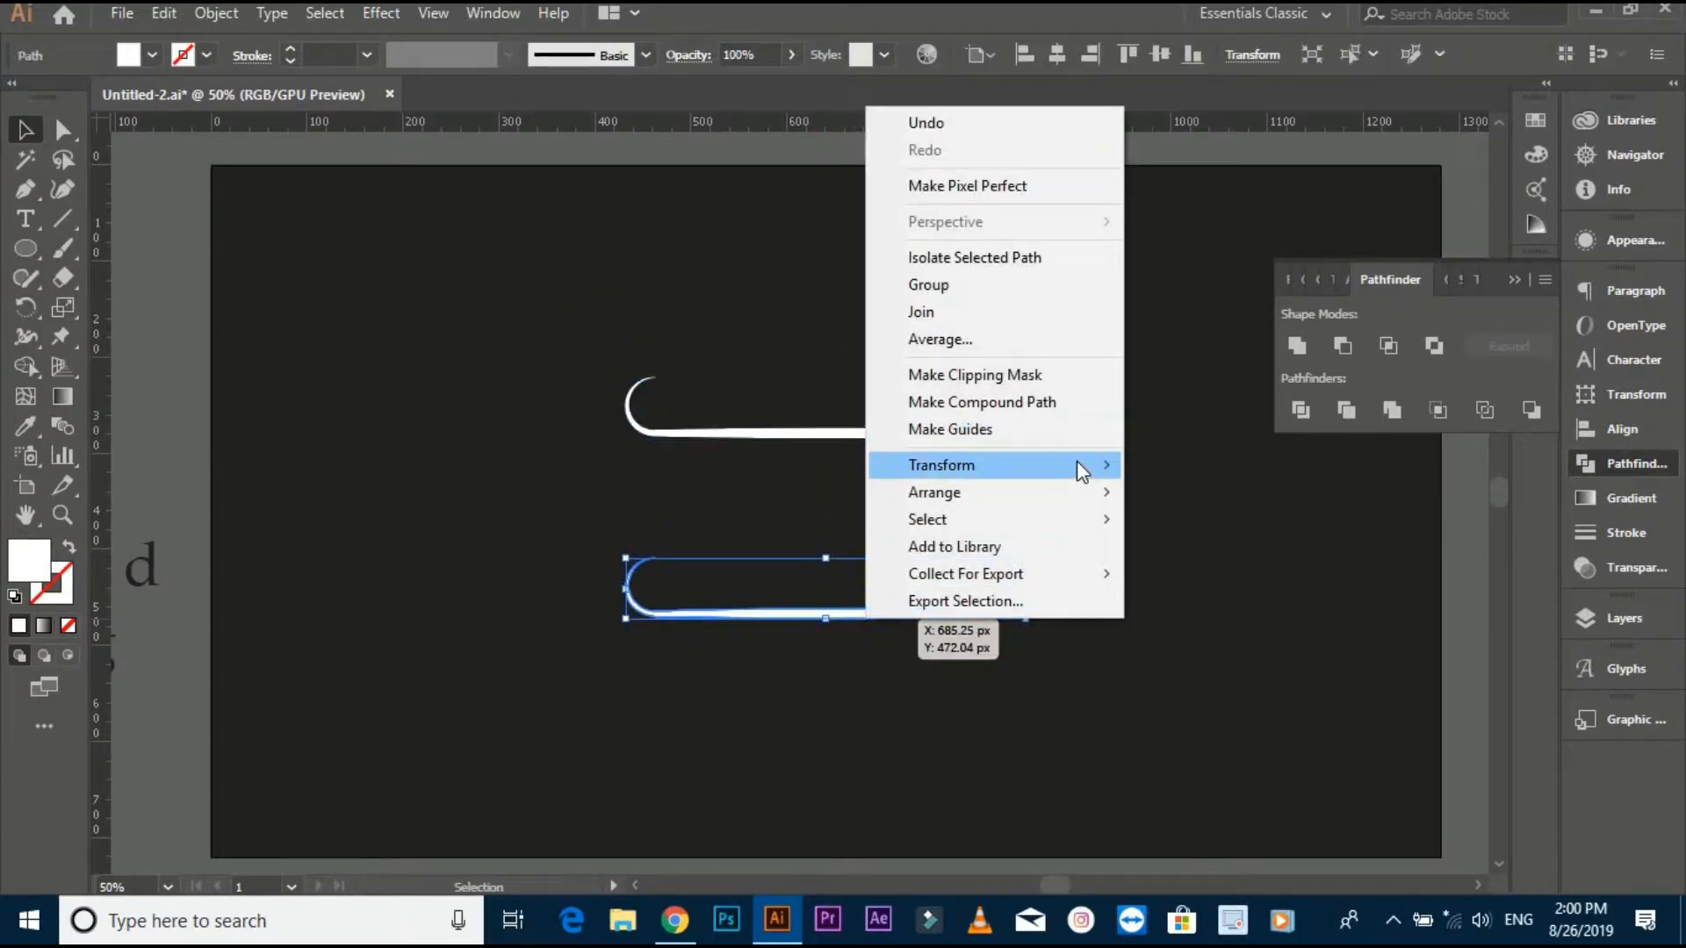
mouse_move(1076, 465)
click(1178, 557)
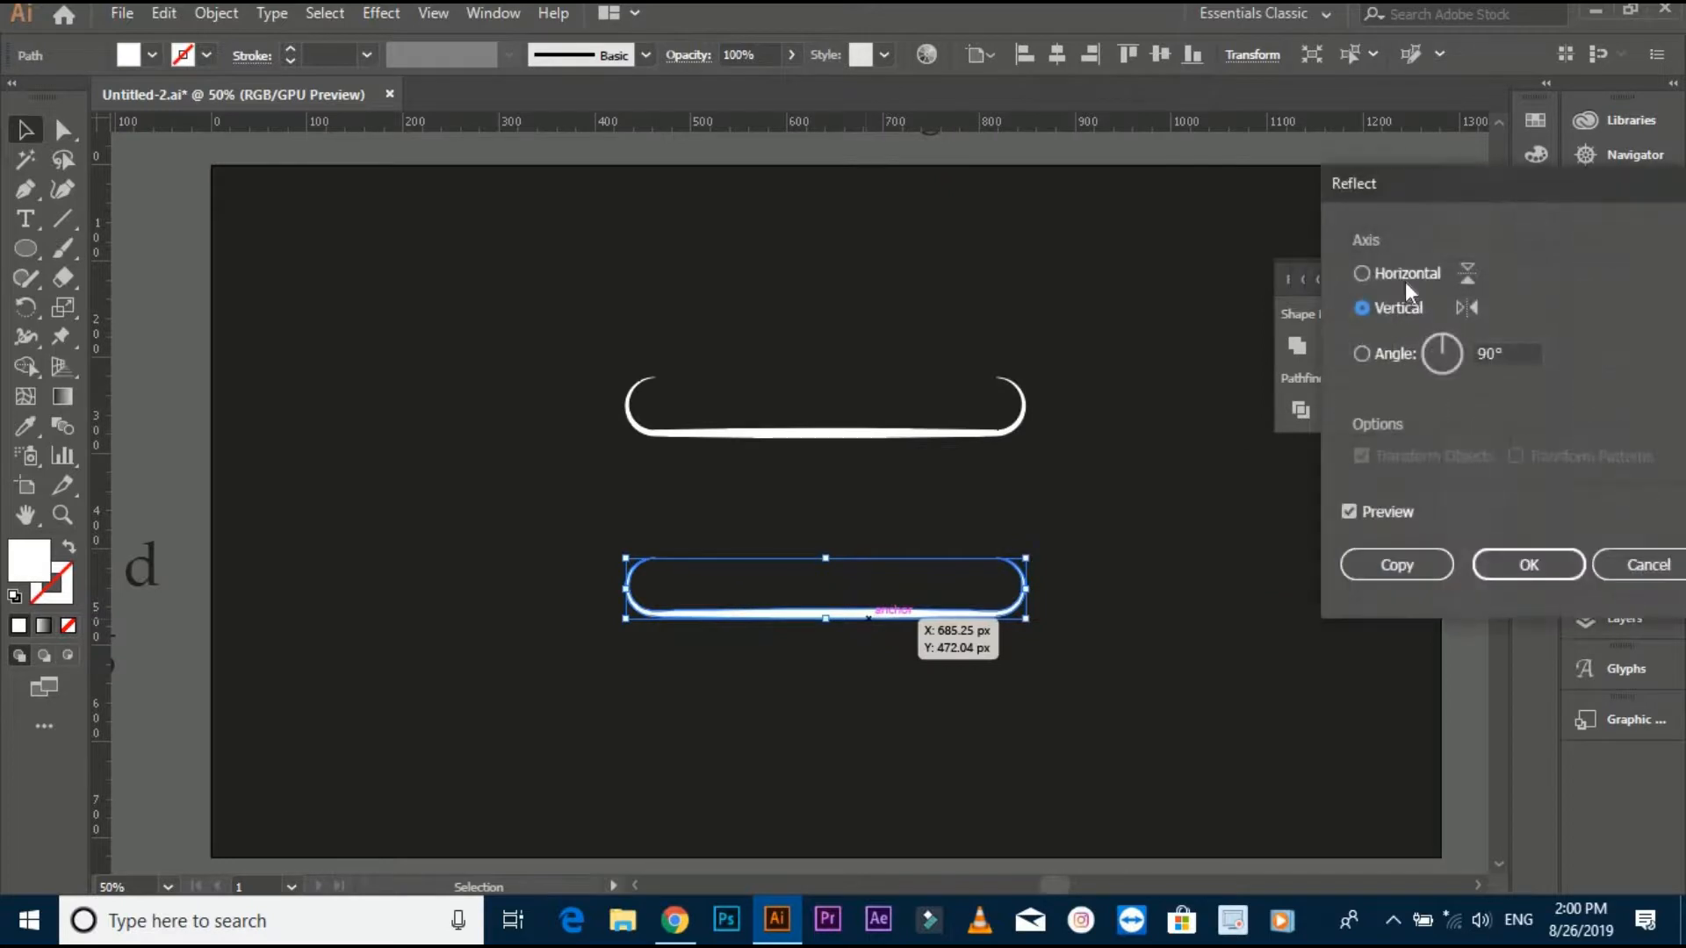
click(1527, 565)
click(1212, 715)
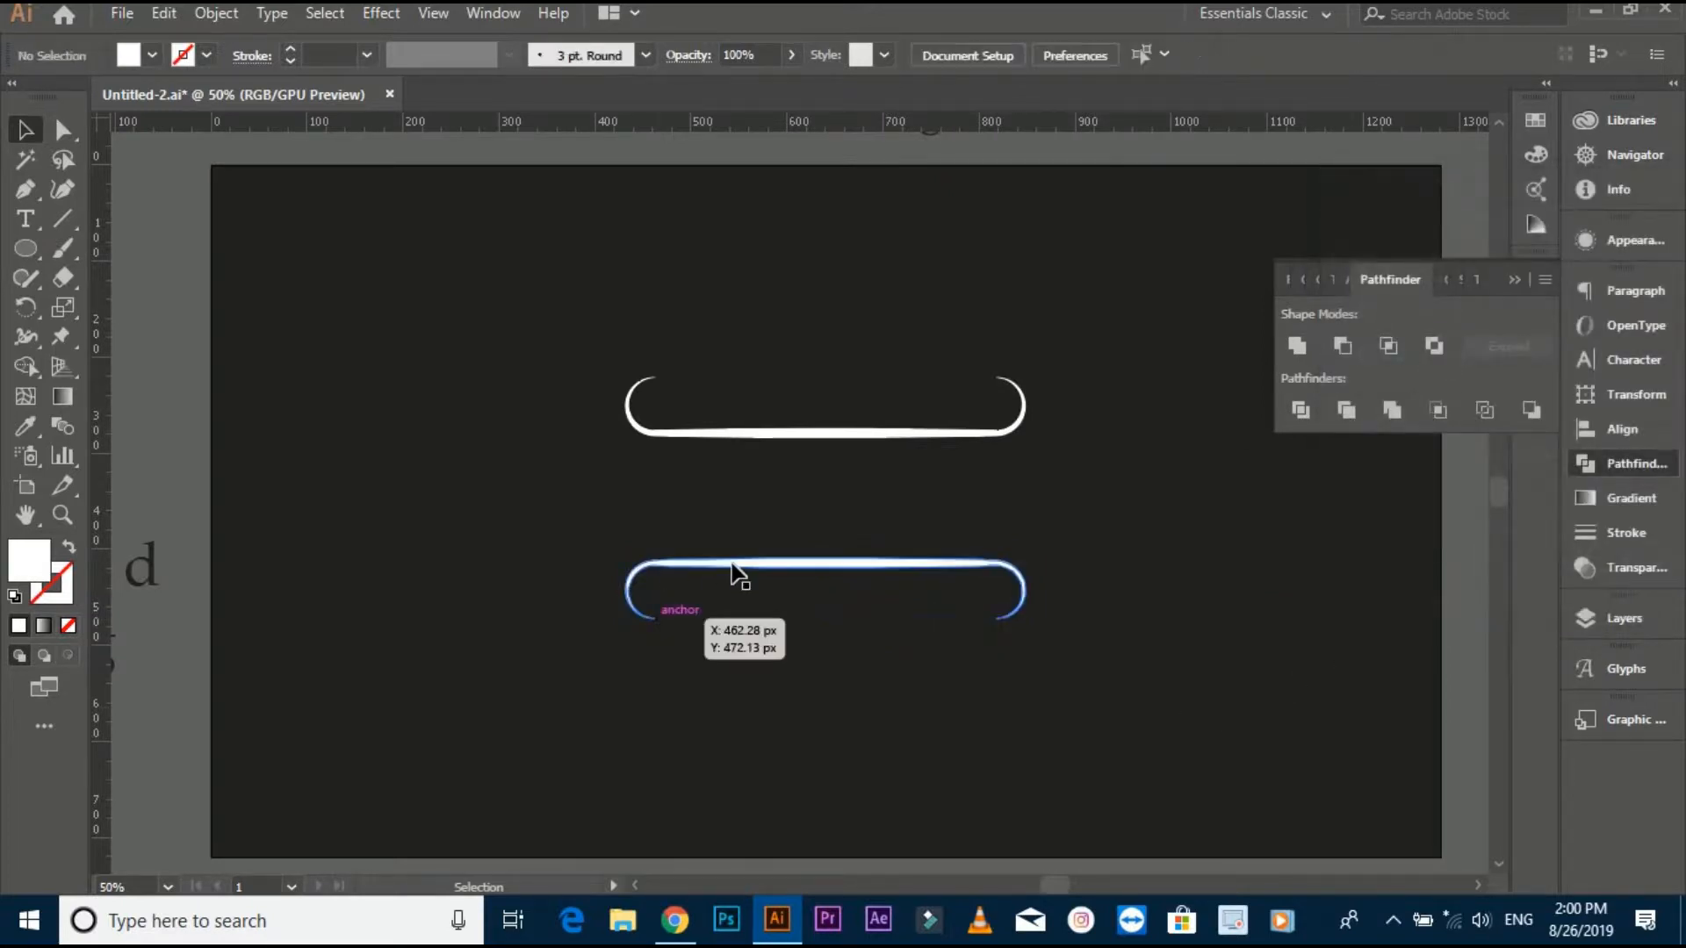
mouse_move(826, 575)
mouse_down()
mouse_move(825, 604)
mouse_move(832, 578)
mouse_up()
click(826, 502)
Step: Move both gold ornaments from beside the artboard onto it, in front of the dark background
scroll(825, 502, down, 1)
key(space)
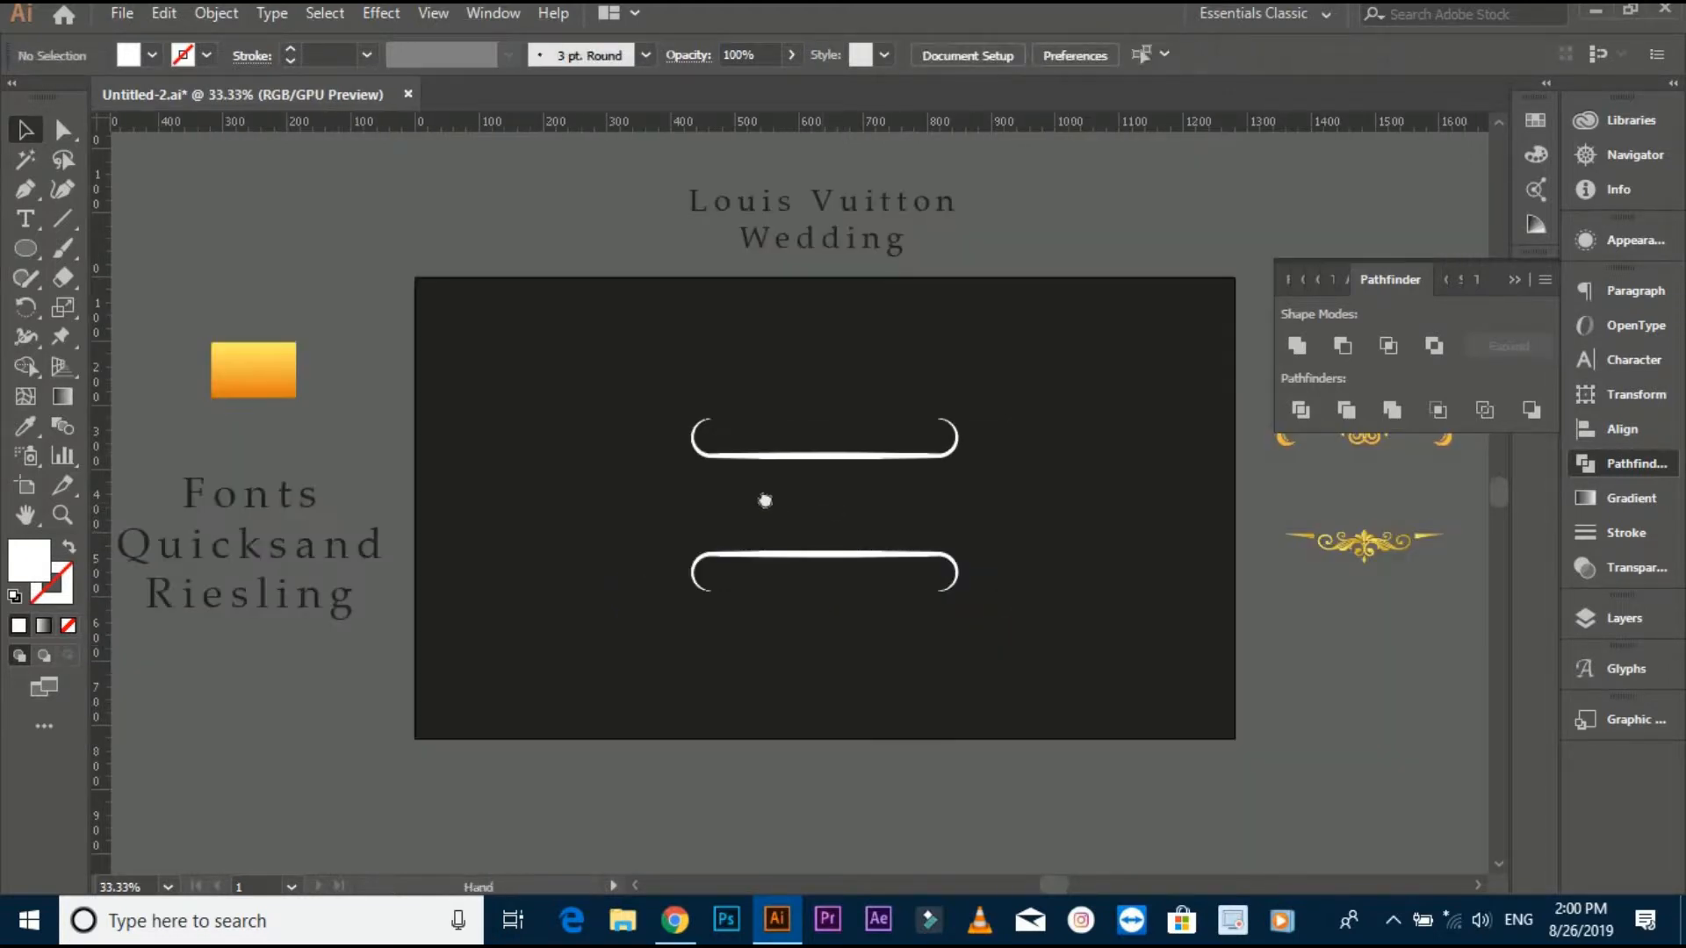
drag(765, 500, 684, 435)
key(space)
drag(899, 480, 819, 541)
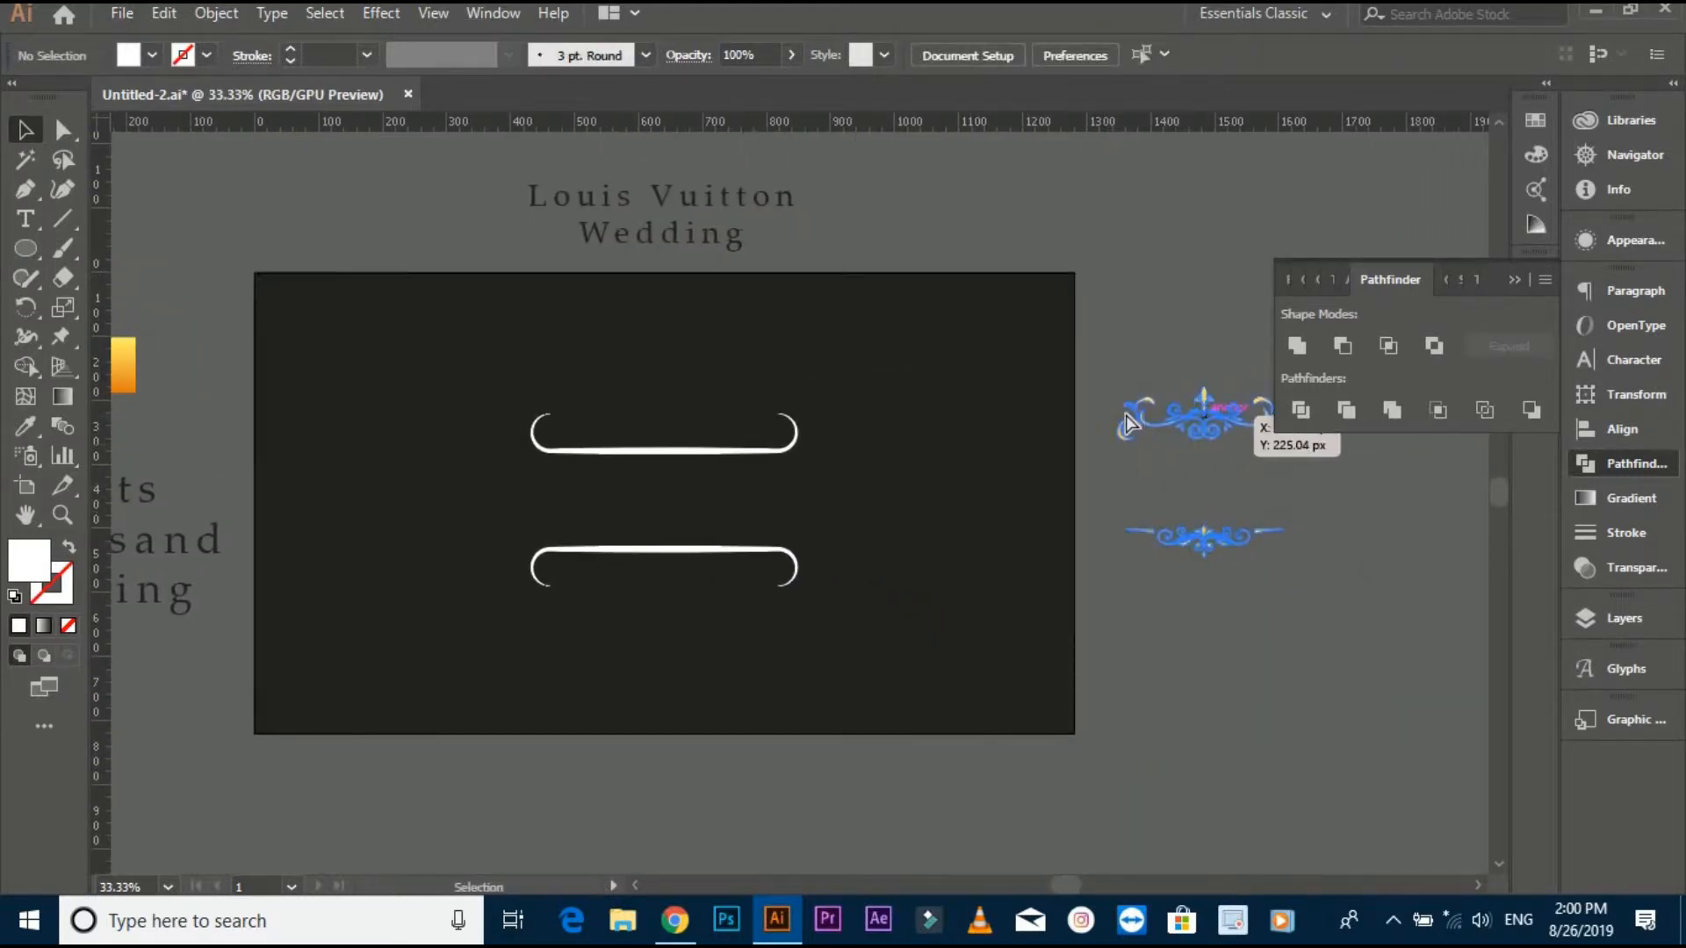
drag(1126, 422, 655, 348)
right_click(717, 398)
click(771, 607)
click(825, 501)
Step: Enlarge the crown-like gold ornament beyond the width of the upper curved line and place it just above that line
scroll(703, 400, up, 1)
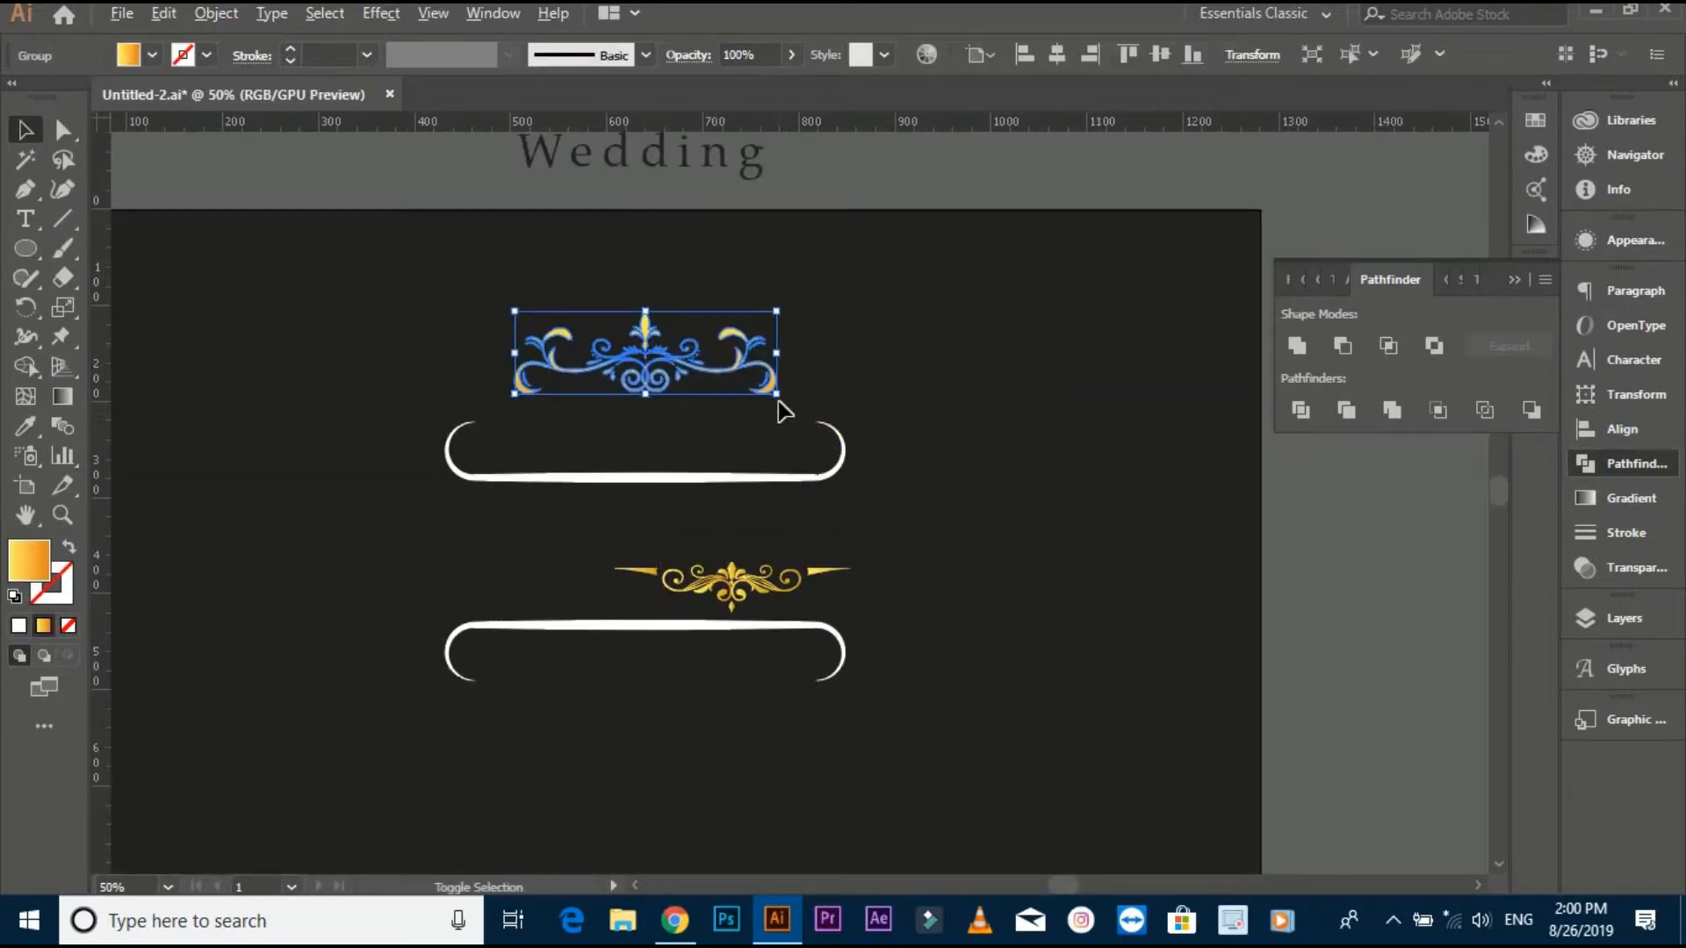
drag(787, 395, 891, 430)
drag(744, 379, 747, 360)
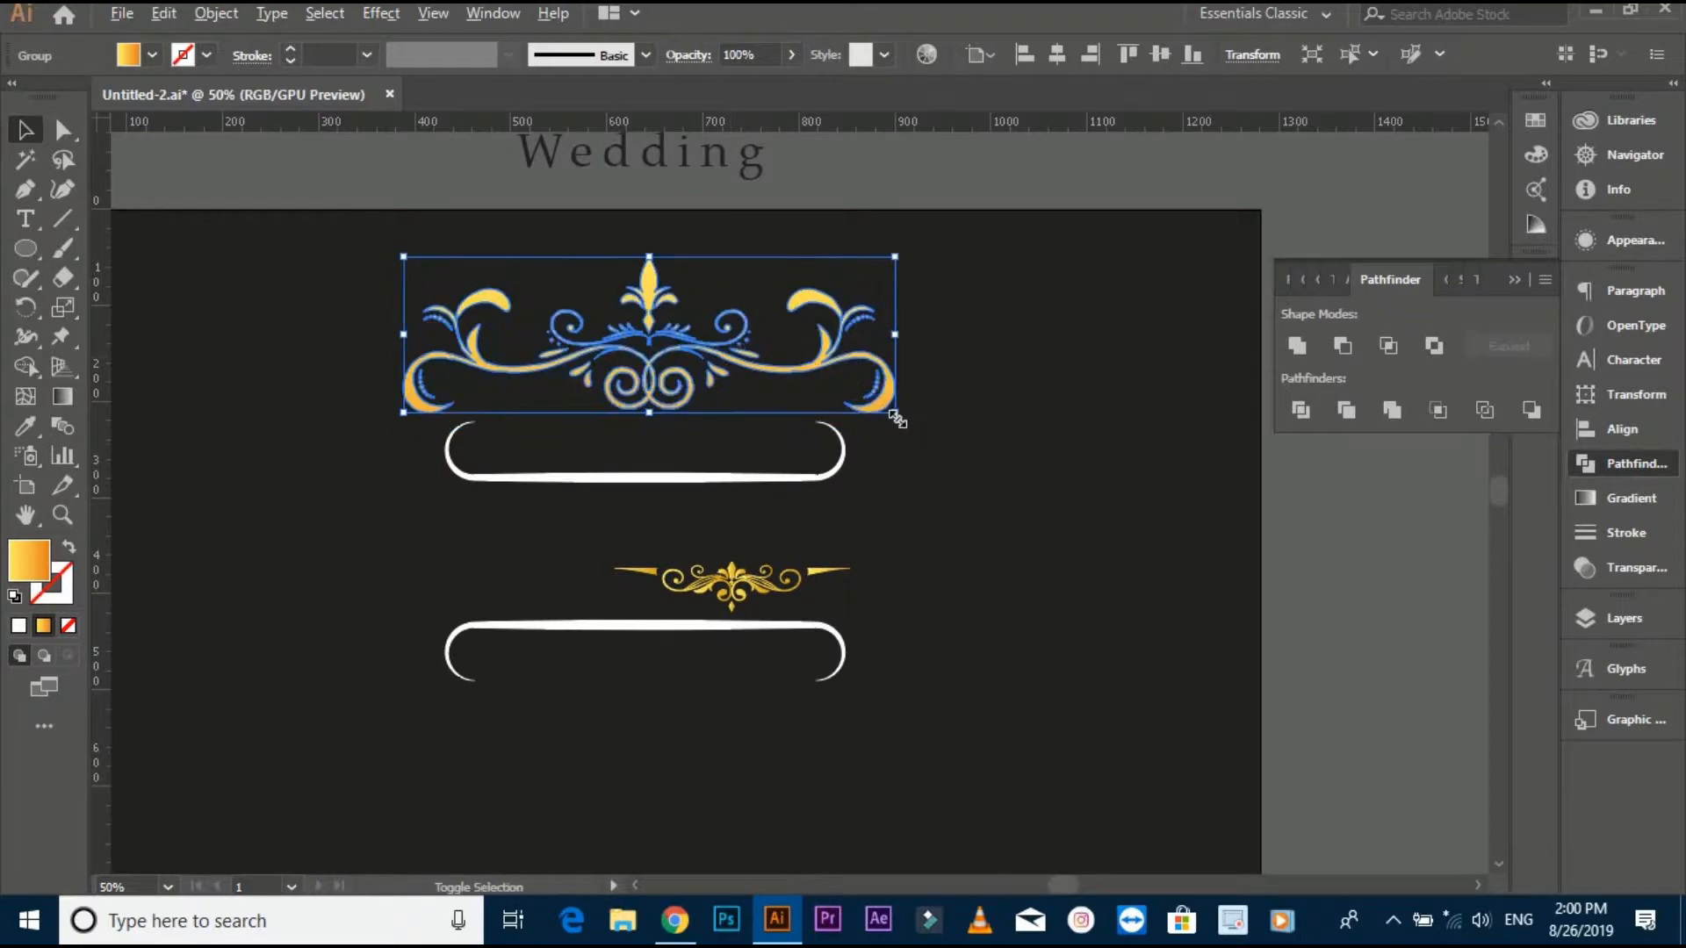
drag(896, 412, 922, 421)
click(725, 536)
drag(725, 537, 783, 566)
Step: Centre the upper curved line horizontally on the large ornament, using the ornament as the key object
click(484, 413)
drag(893, 518, 755, 397)
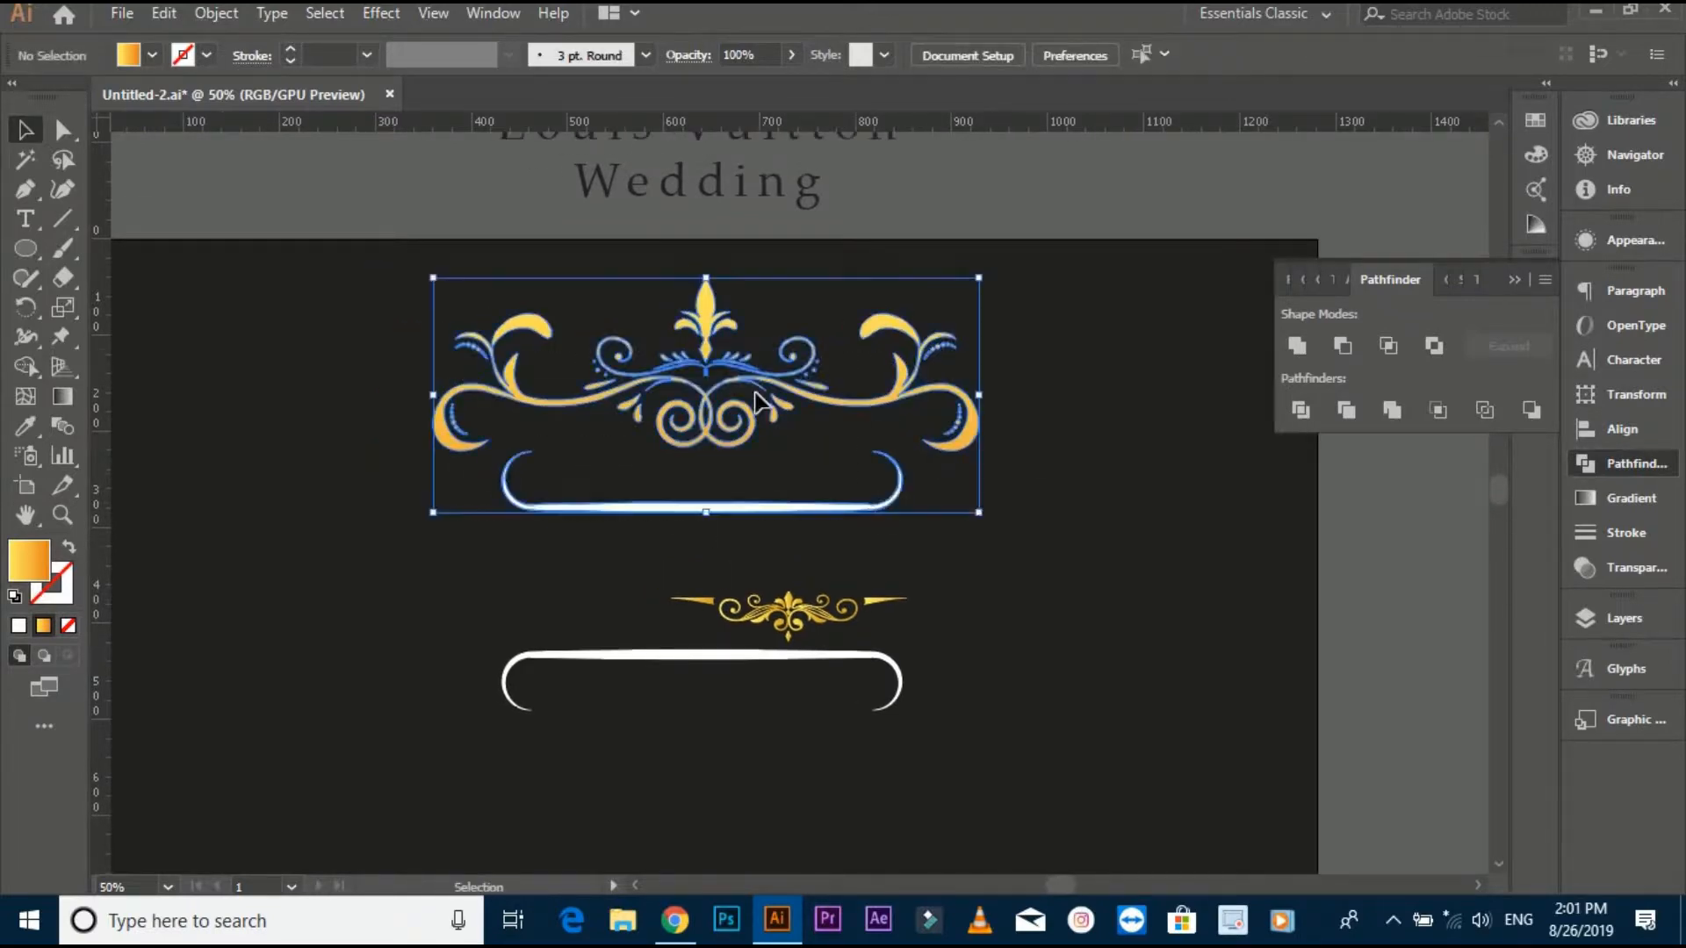
click(747, 375)
click(1057, 62)
click(1094, 529)
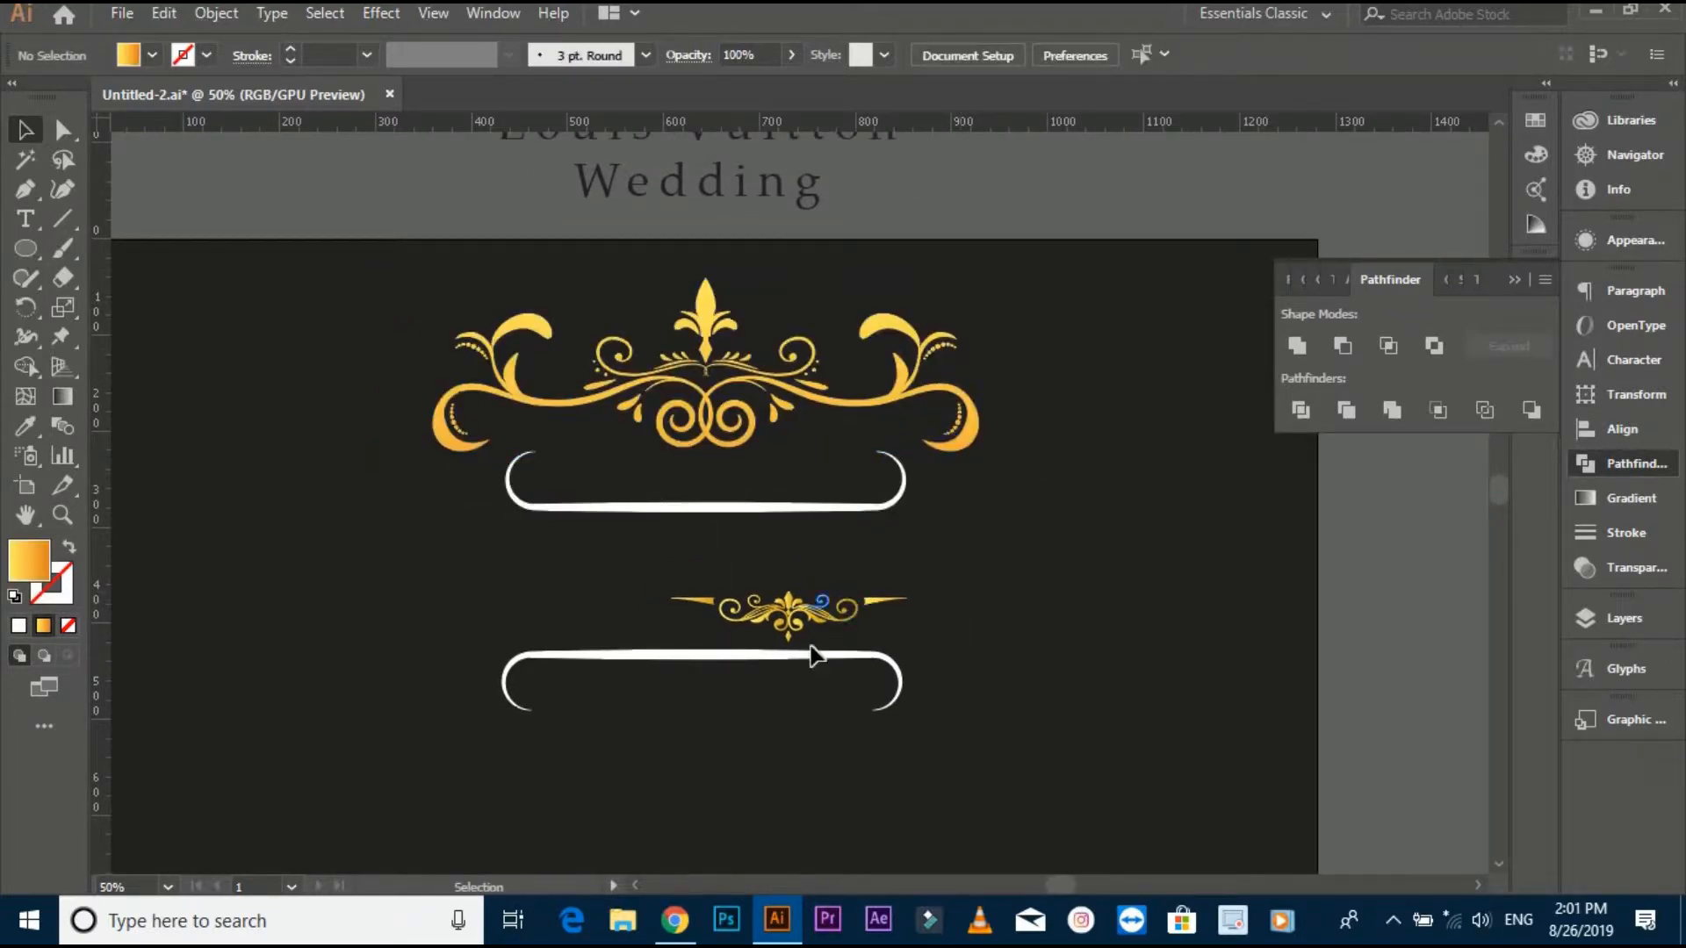
Step: Move the smaller gold ornament below the lower curved line and enlarge it beyond the line's width
drag(818, 611, 734, 778)
scroll(852, 610, down, 3)
drag(839, 595, 997, 629)
click(1091, 591)
scroll(423, 442, up, 2)
Step: Centre the lower curved line horizontally on the lower ornament, using the ornament as the key object
drag(774, 668, 769, 672)
click(758, 664)
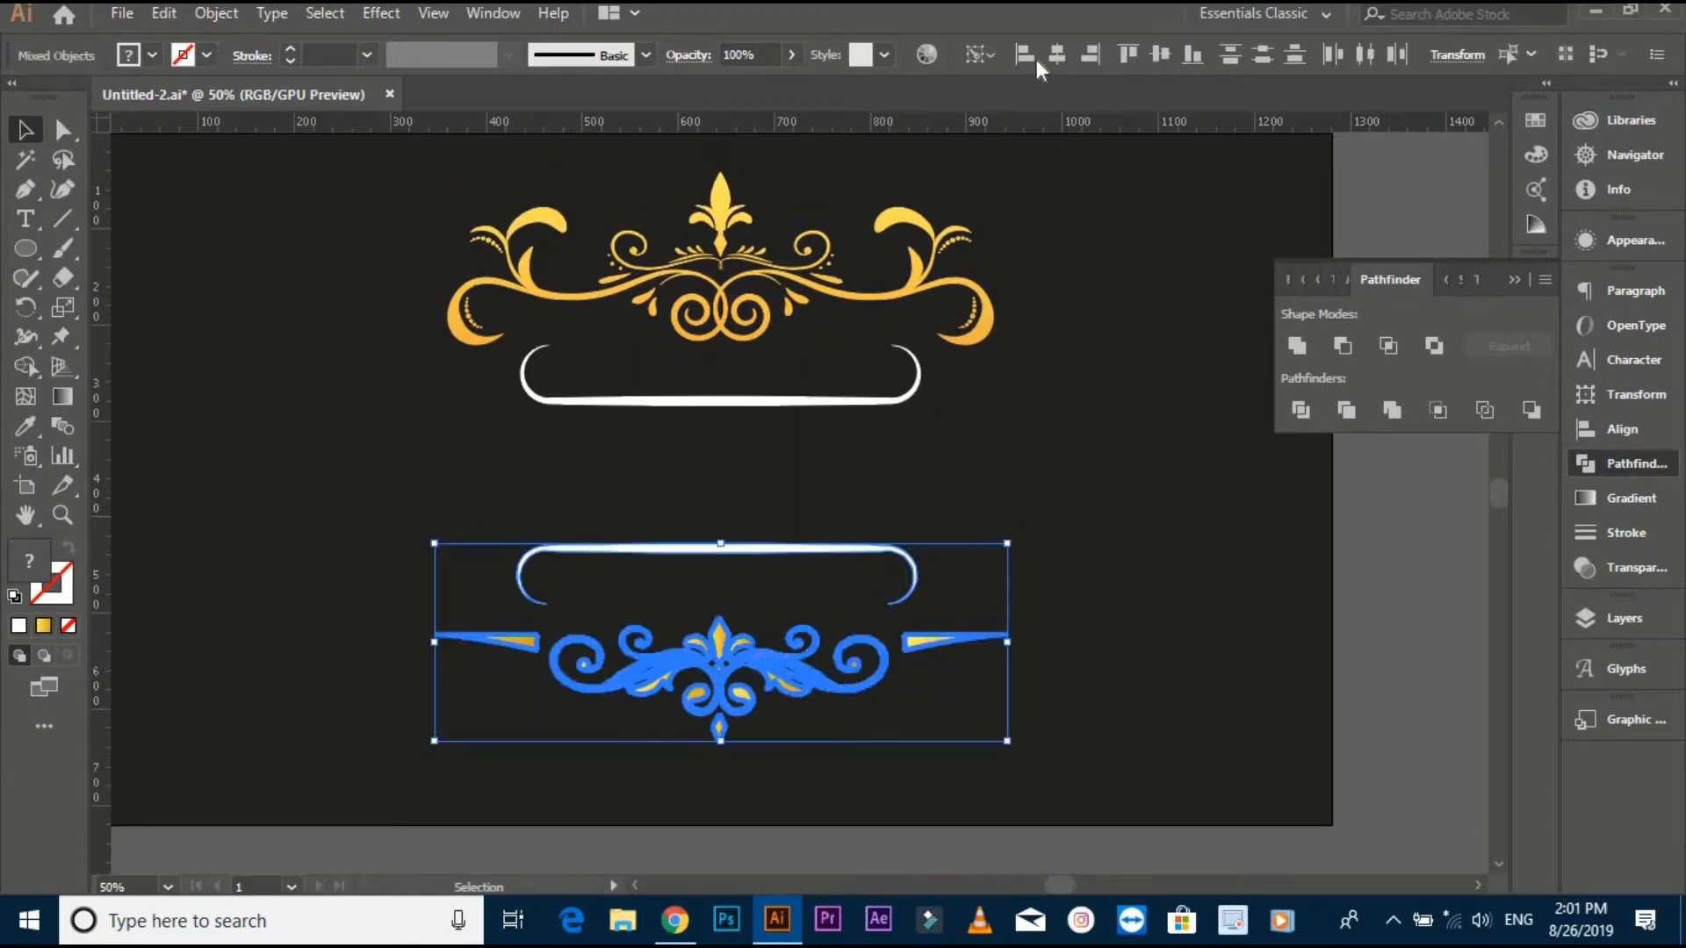
click(1057, 59)
click(1049, 386)
drag(1006, 434, 1025, 437)
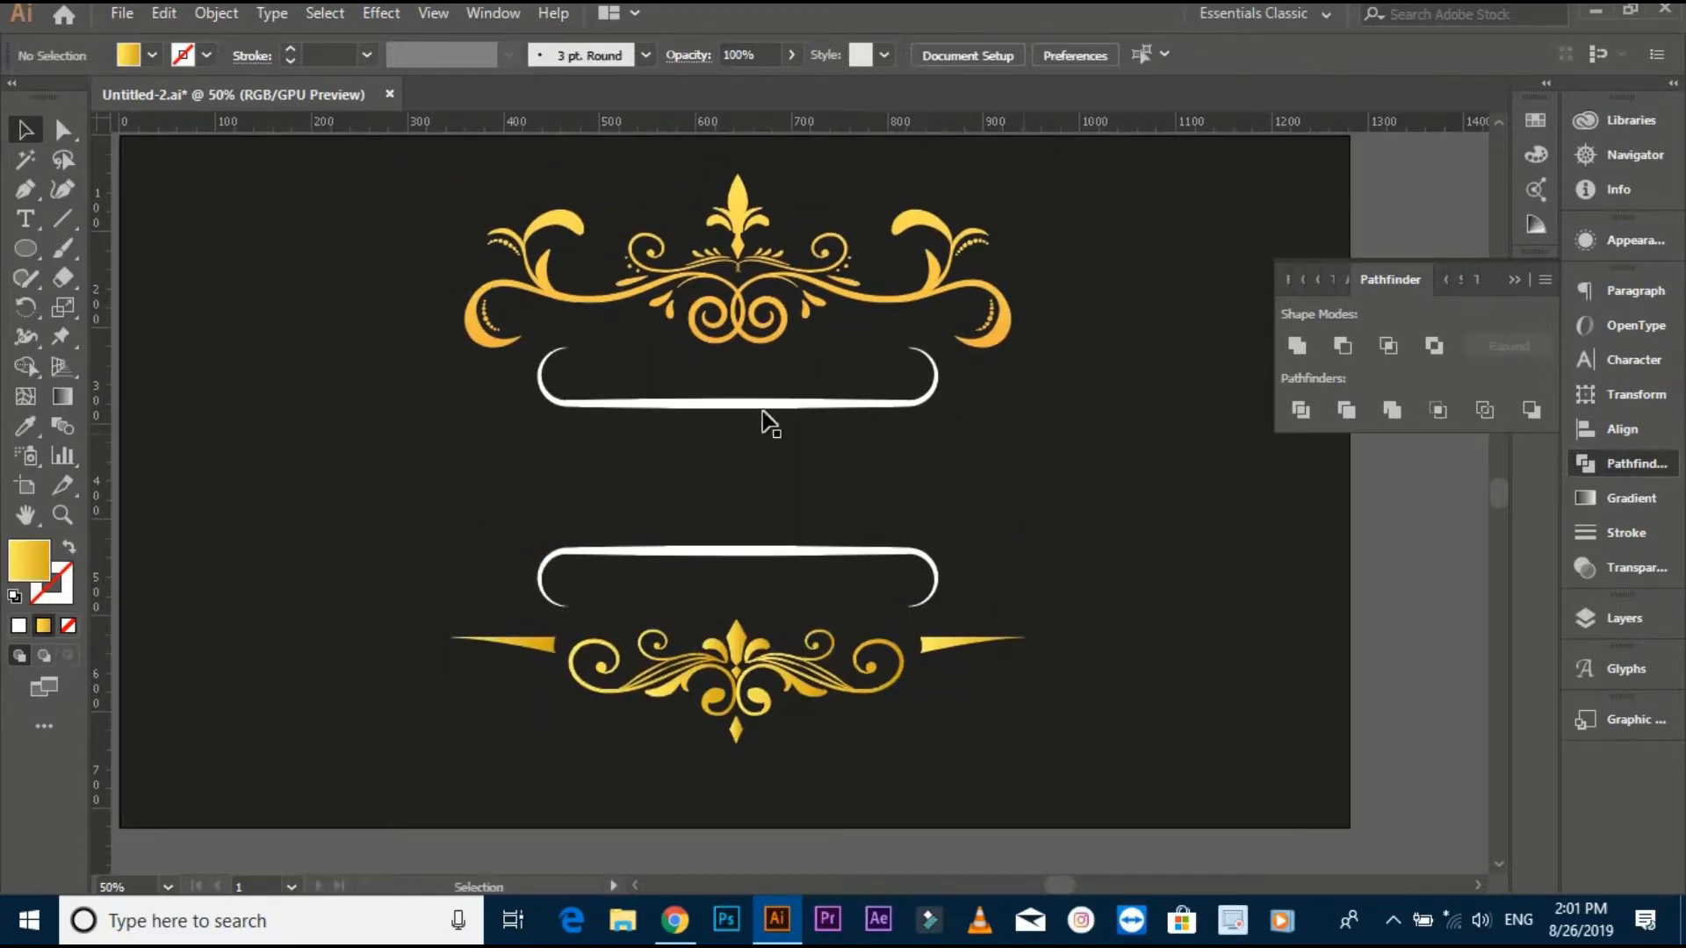
Step: Align all frame pieces to the horizontal centre of the top ornament, using it as the key object
drag(303, 249, 864, 654)
click(734, 300)
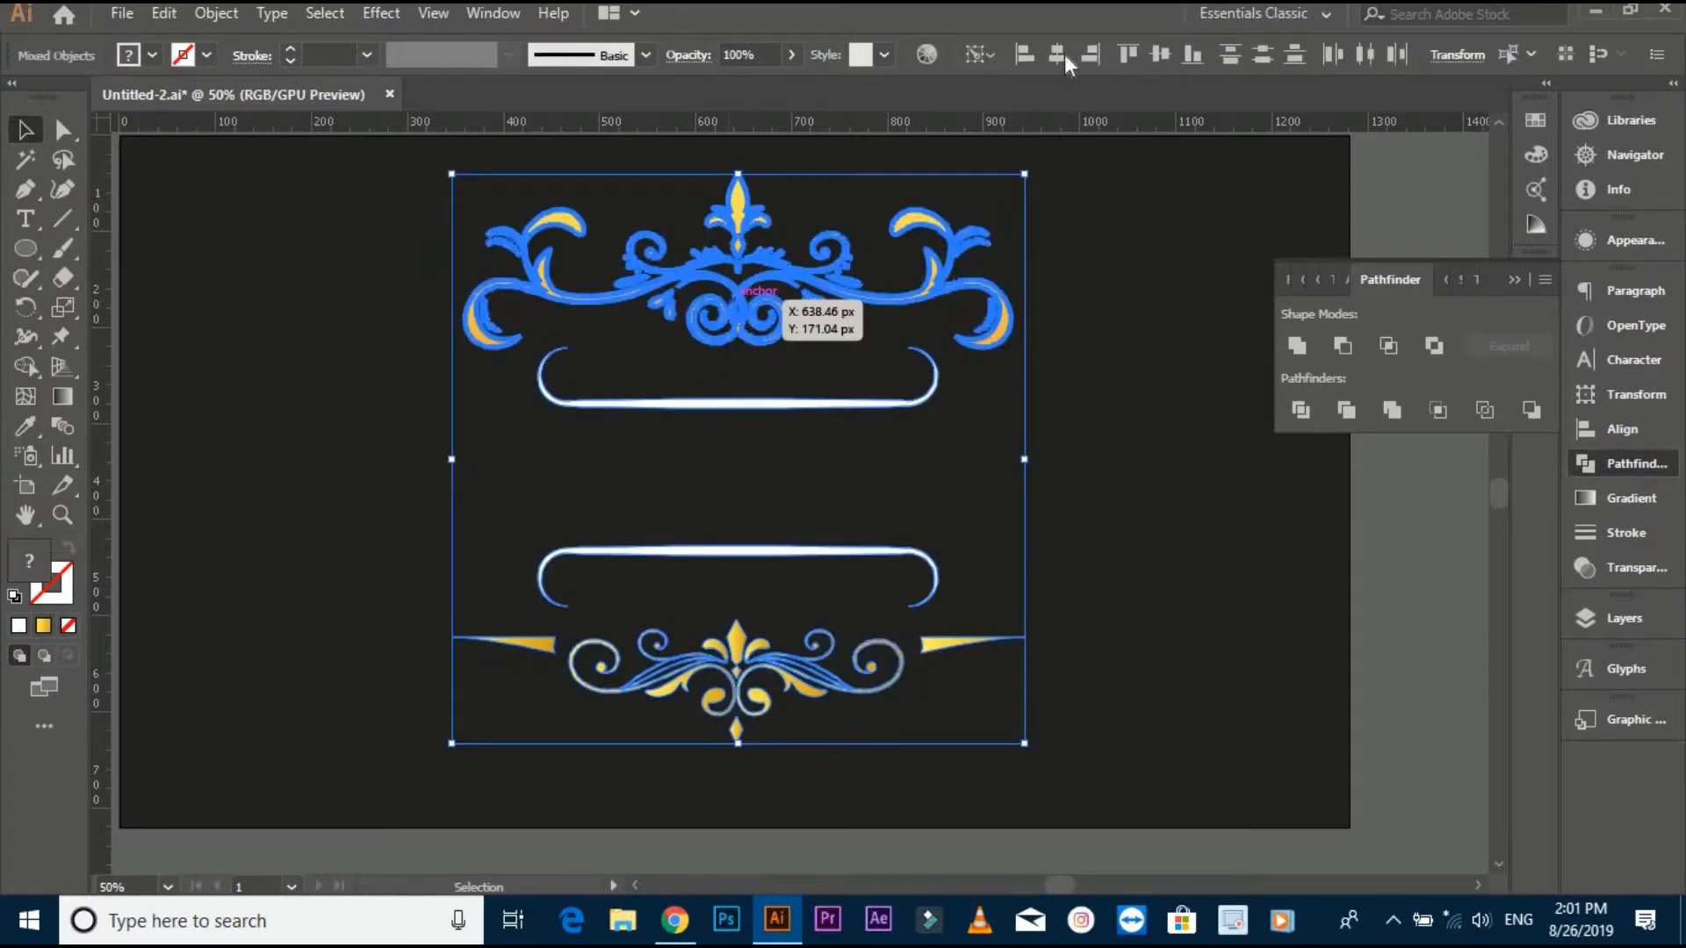
click(1065, 58)
click(1167, 288)
drag(822, 382, 857, 395)
Step: Fill both curved lines with the gold gradient sampled from the top ornament
click(913, 600)
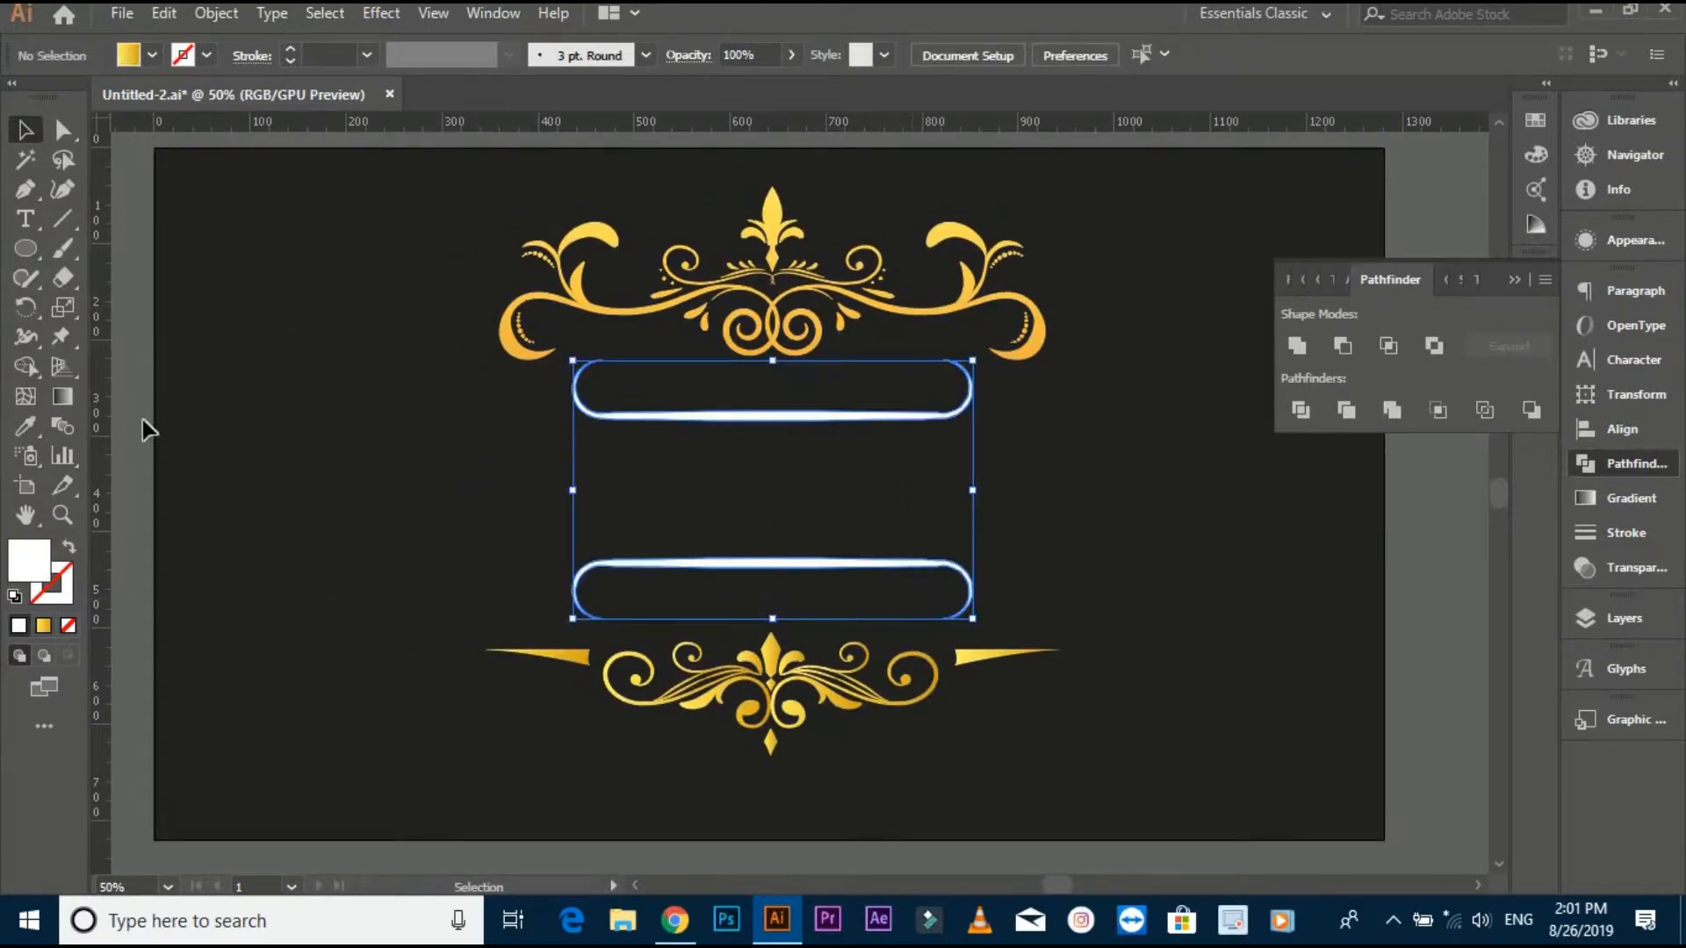
key(i)
click(772, 219)
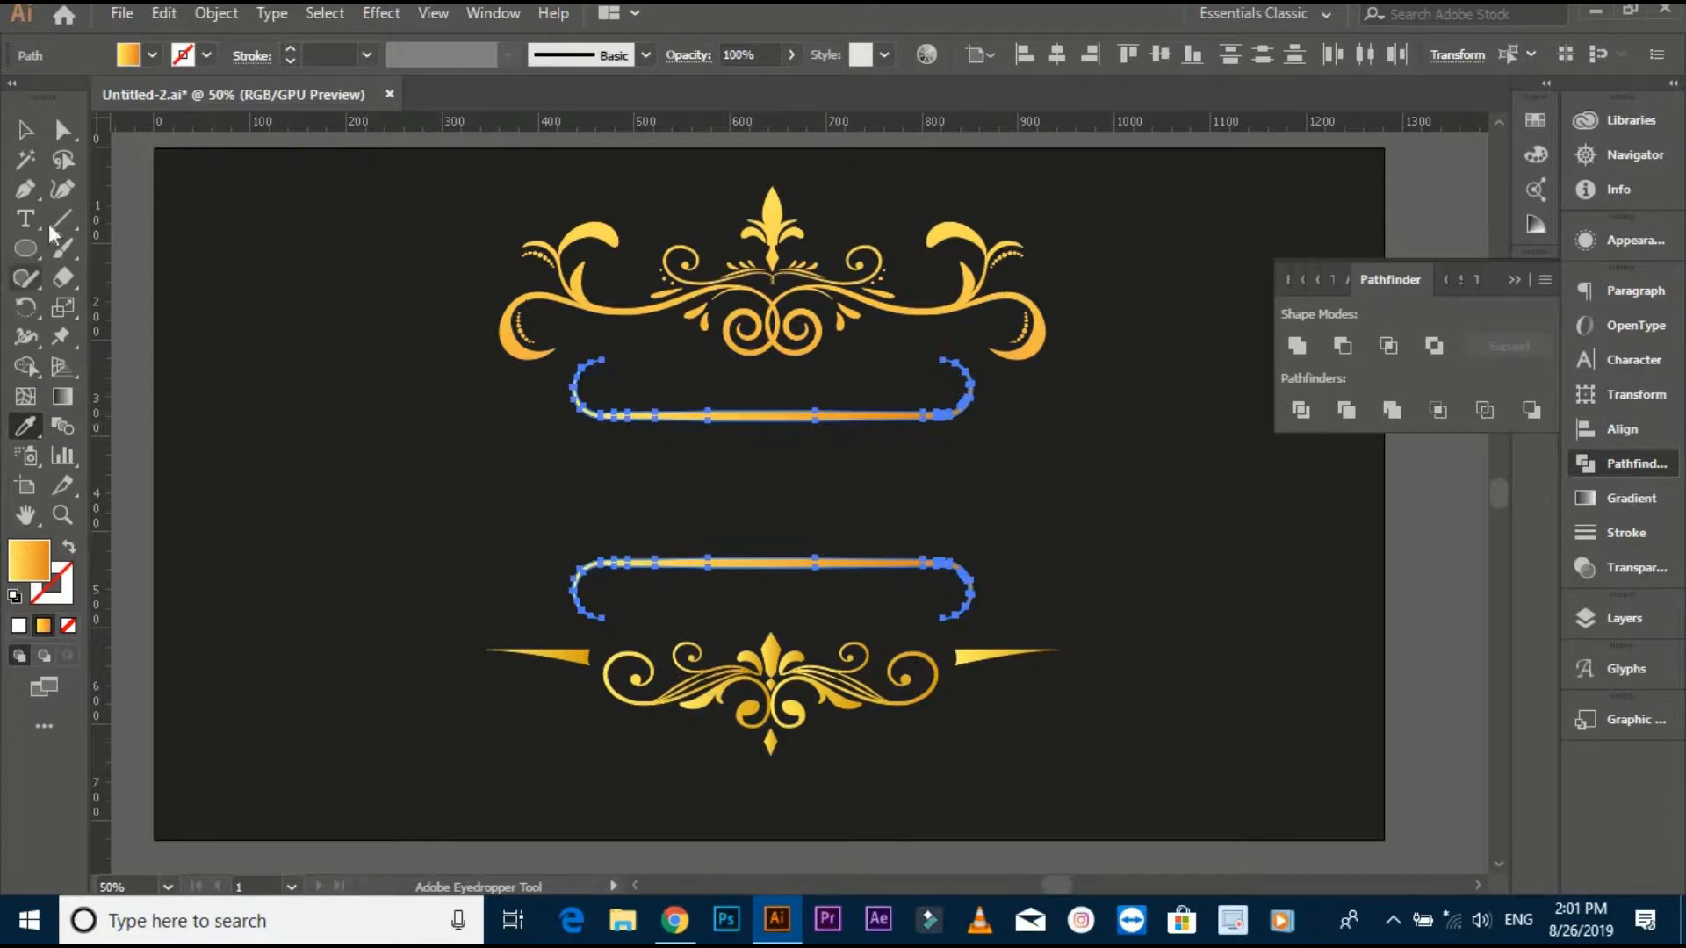
Step: Redraw the gradient diagonally across both curved lines, from the upper line's left end to beyond the artboard's lower right
key(g)
drag(521, 341, 1475, 708)
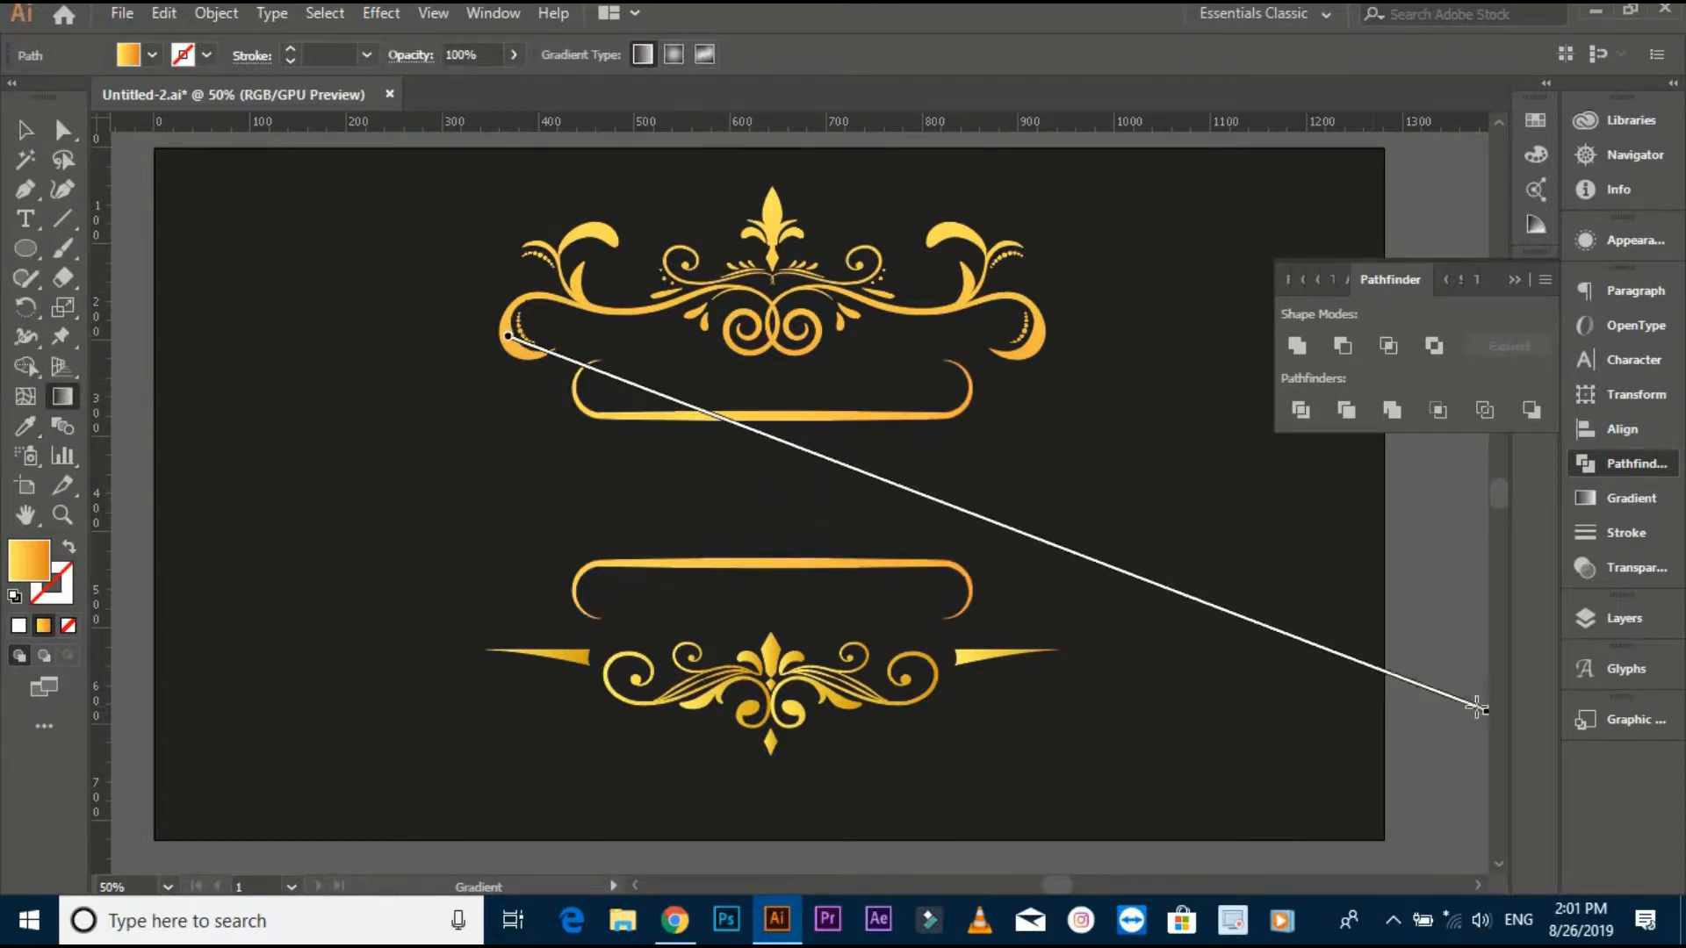
click(25, 132)
click(466, 425)
drag(467, 425, 437, 421)
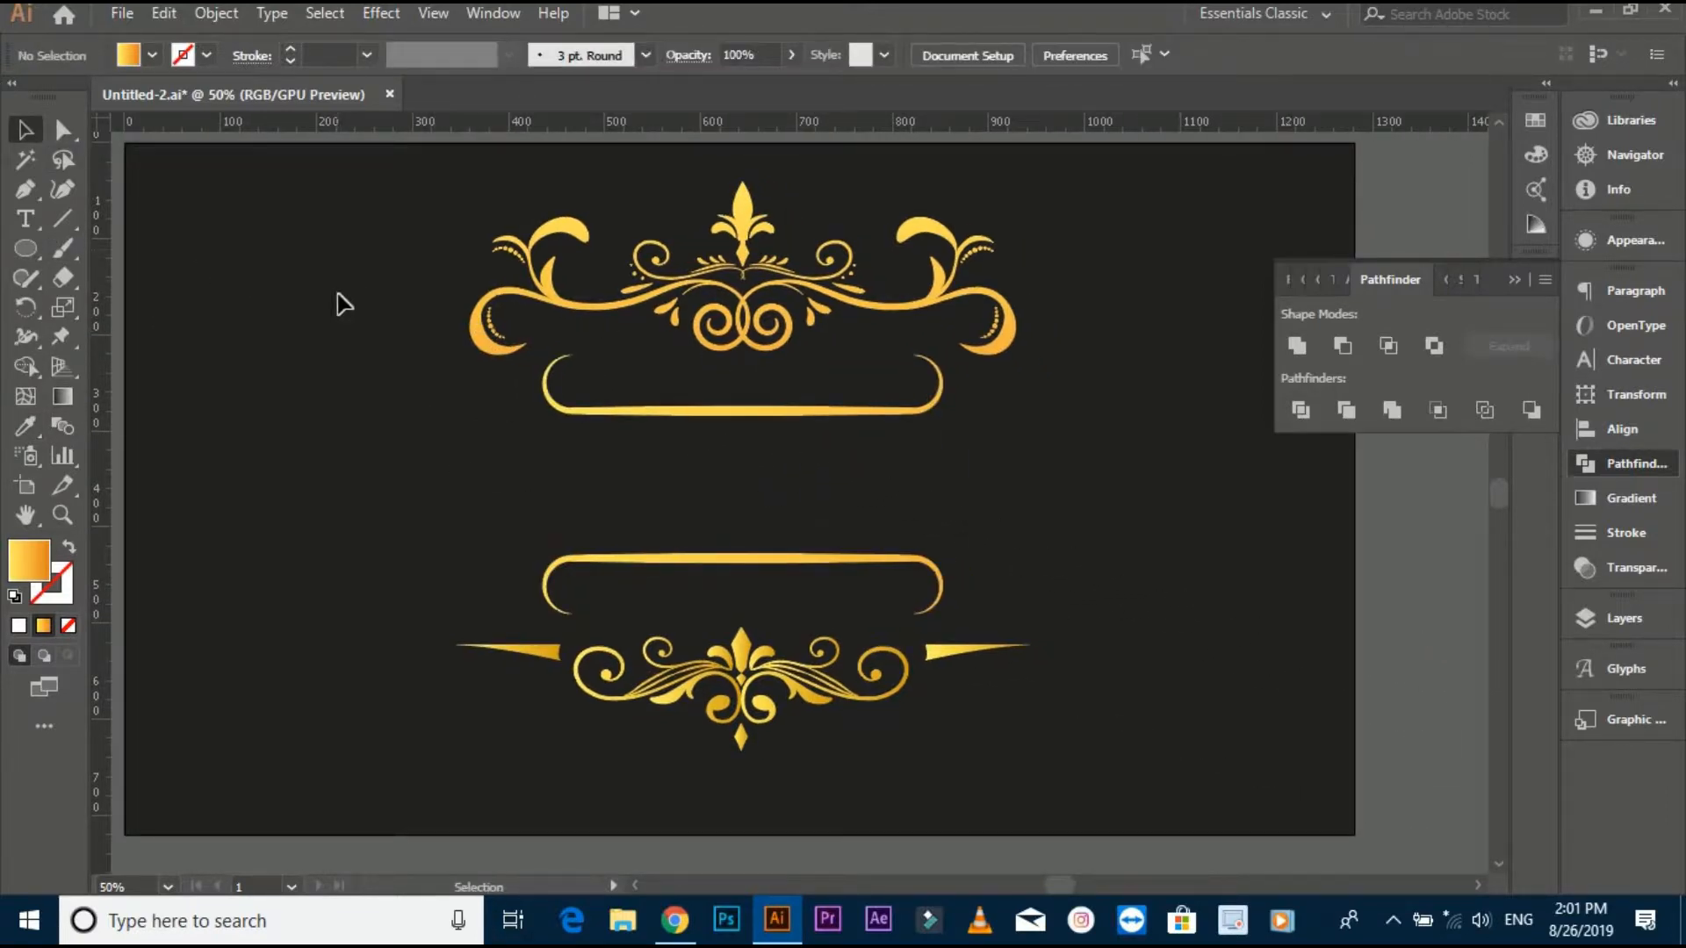
Step: Add the point text "LouisVuitton" on the empty area left of the frame
click(26, 220)
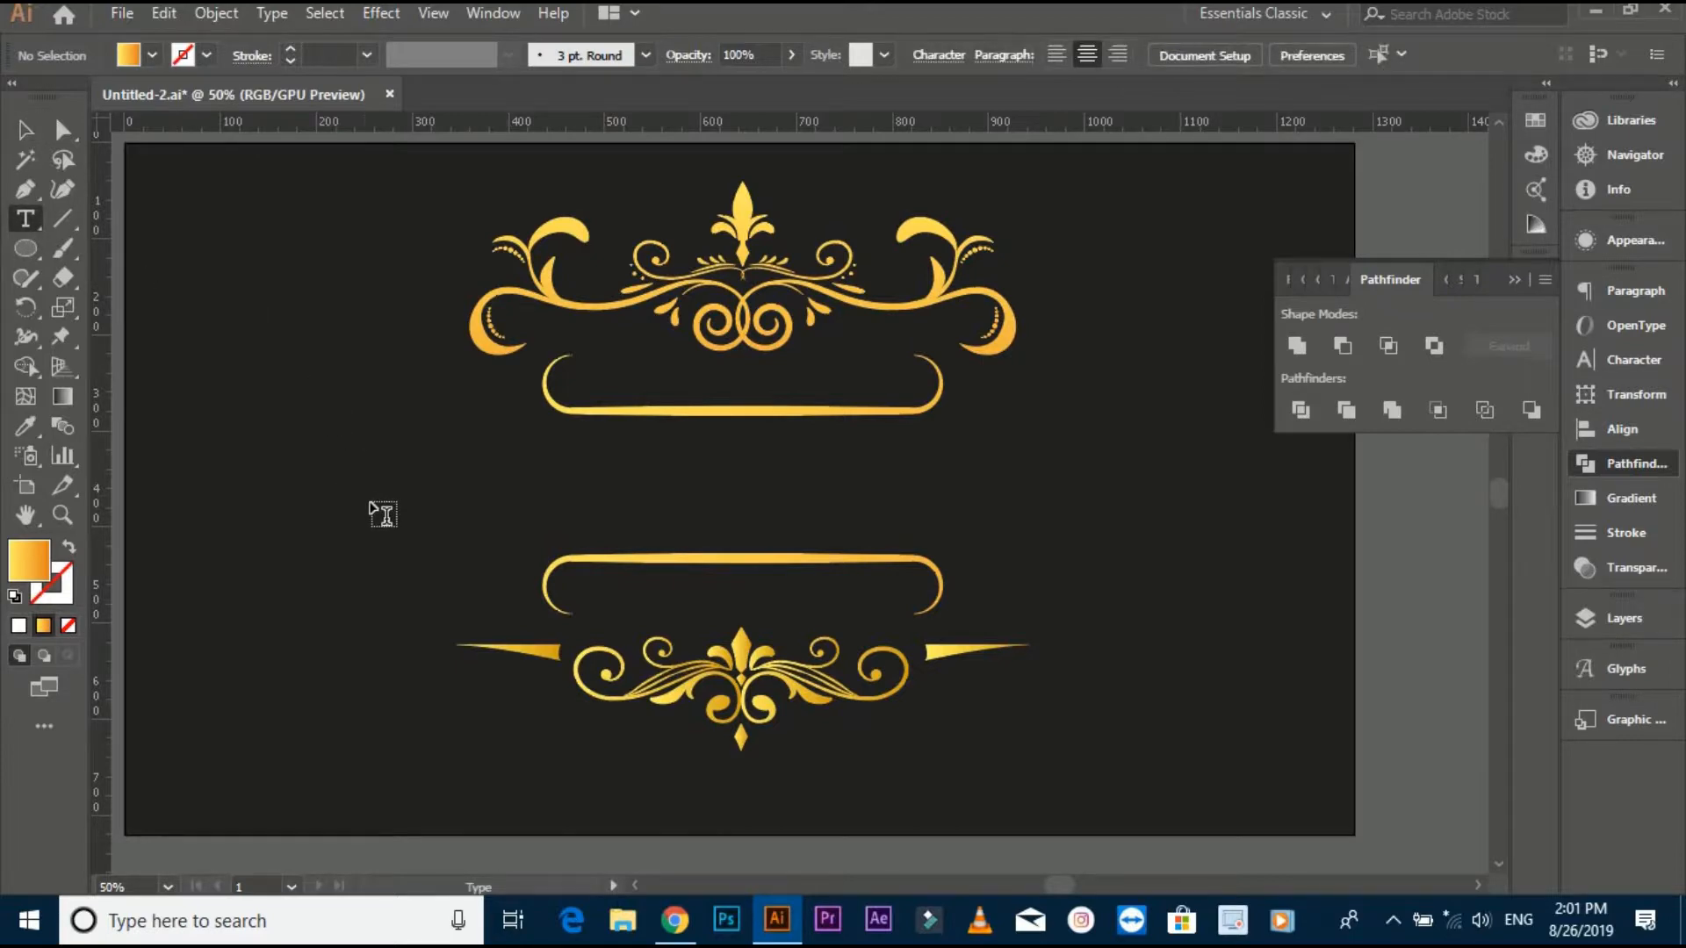
click(371, 500)
key(BackSpace)
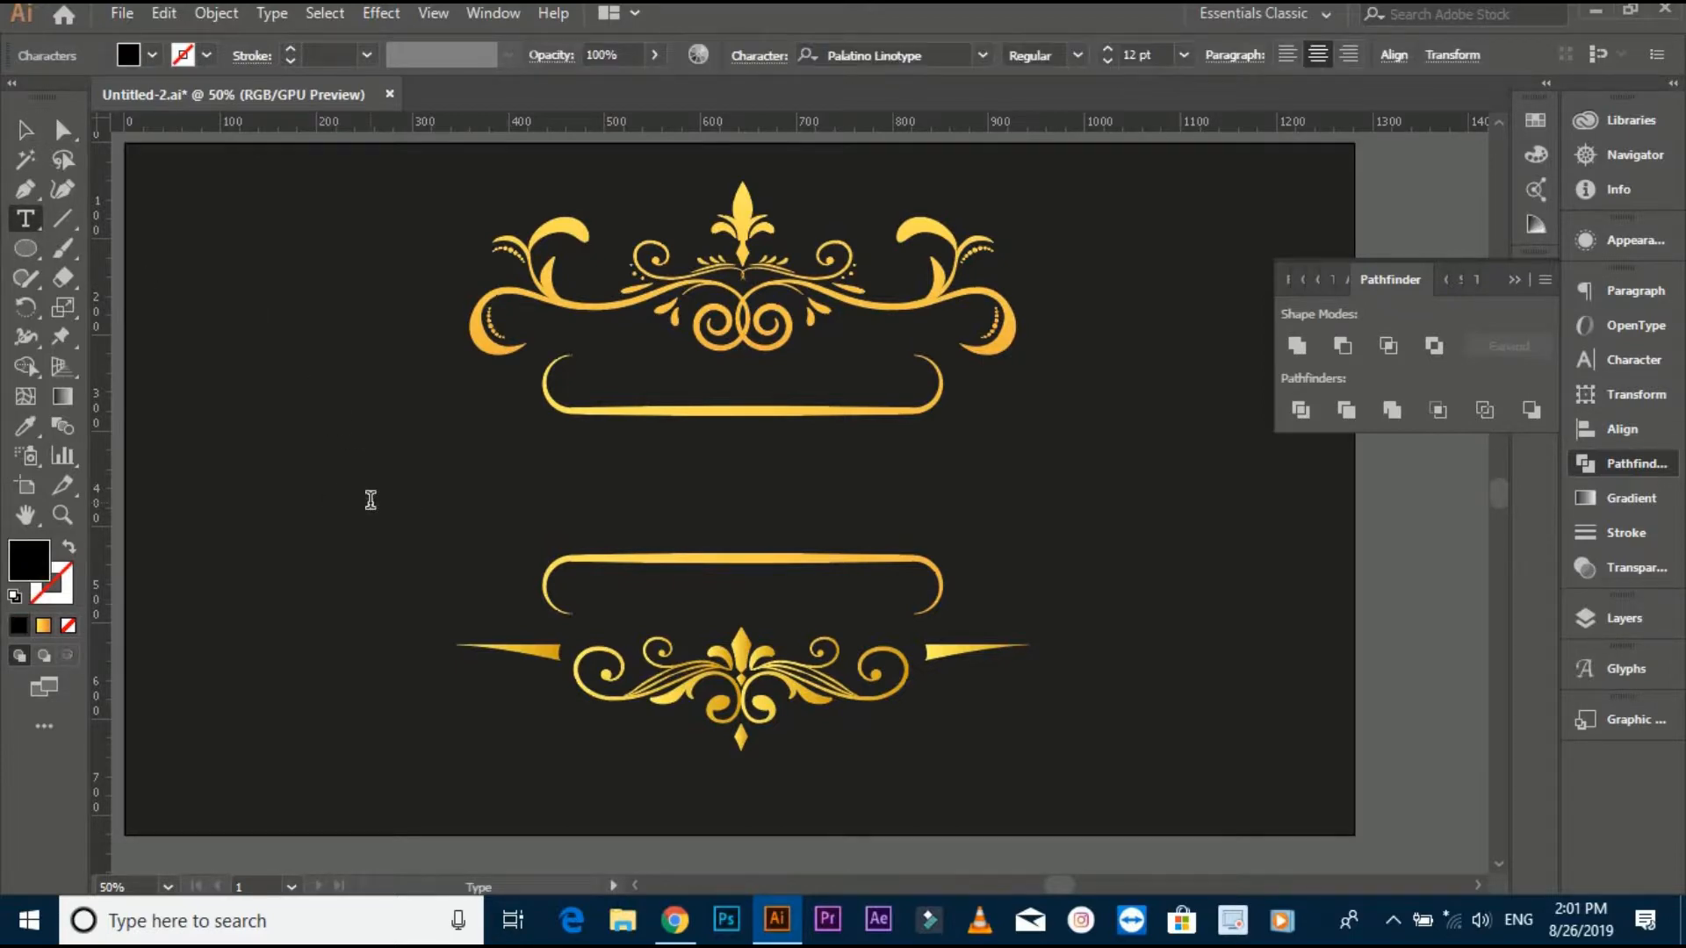
scroll(371, 500, up, 2)
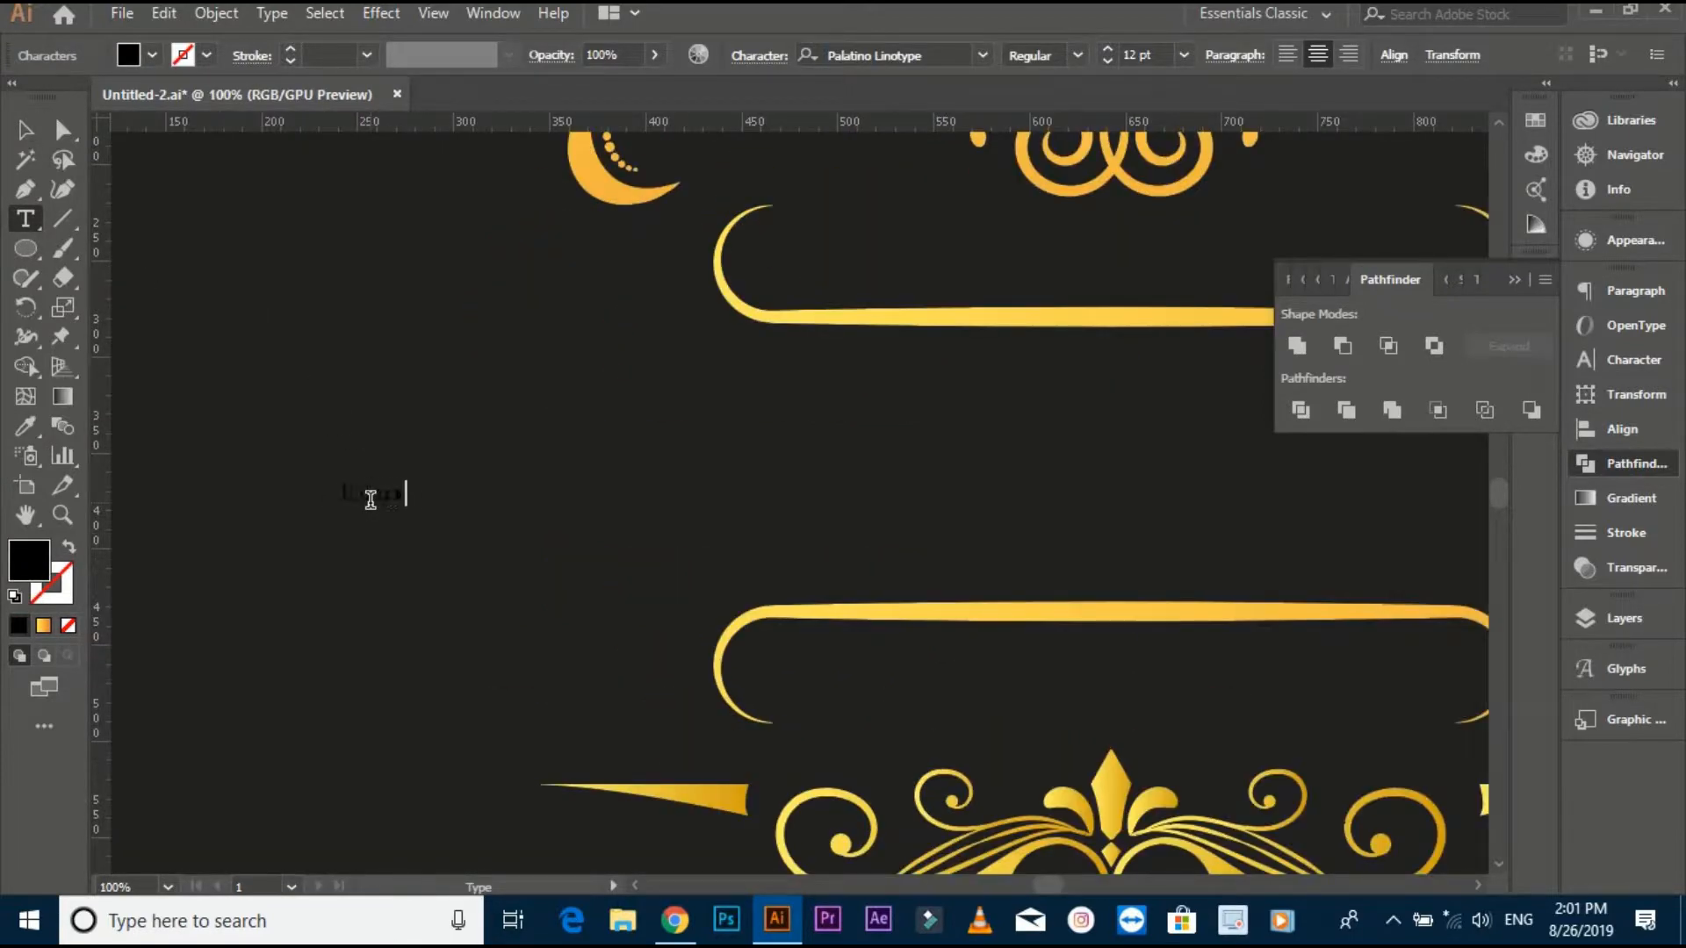
scroll(370, 500, down, 3)
scroll(370, 500, up, 3)
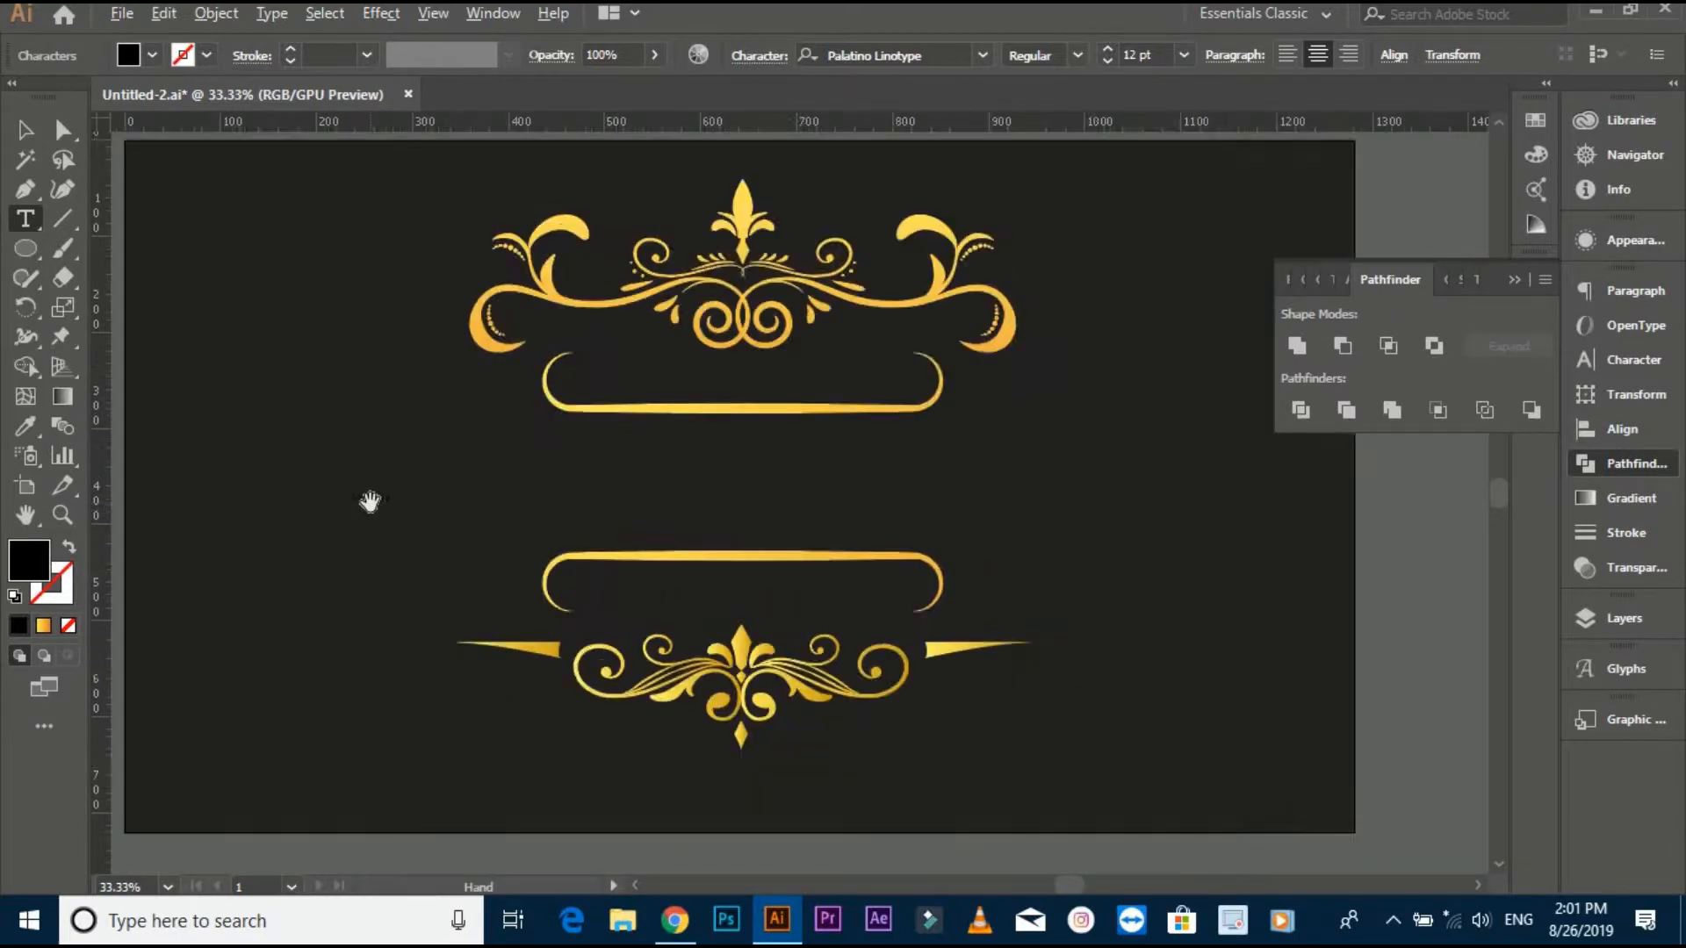
scroll(371, 499, up, 1)
text(uitt)
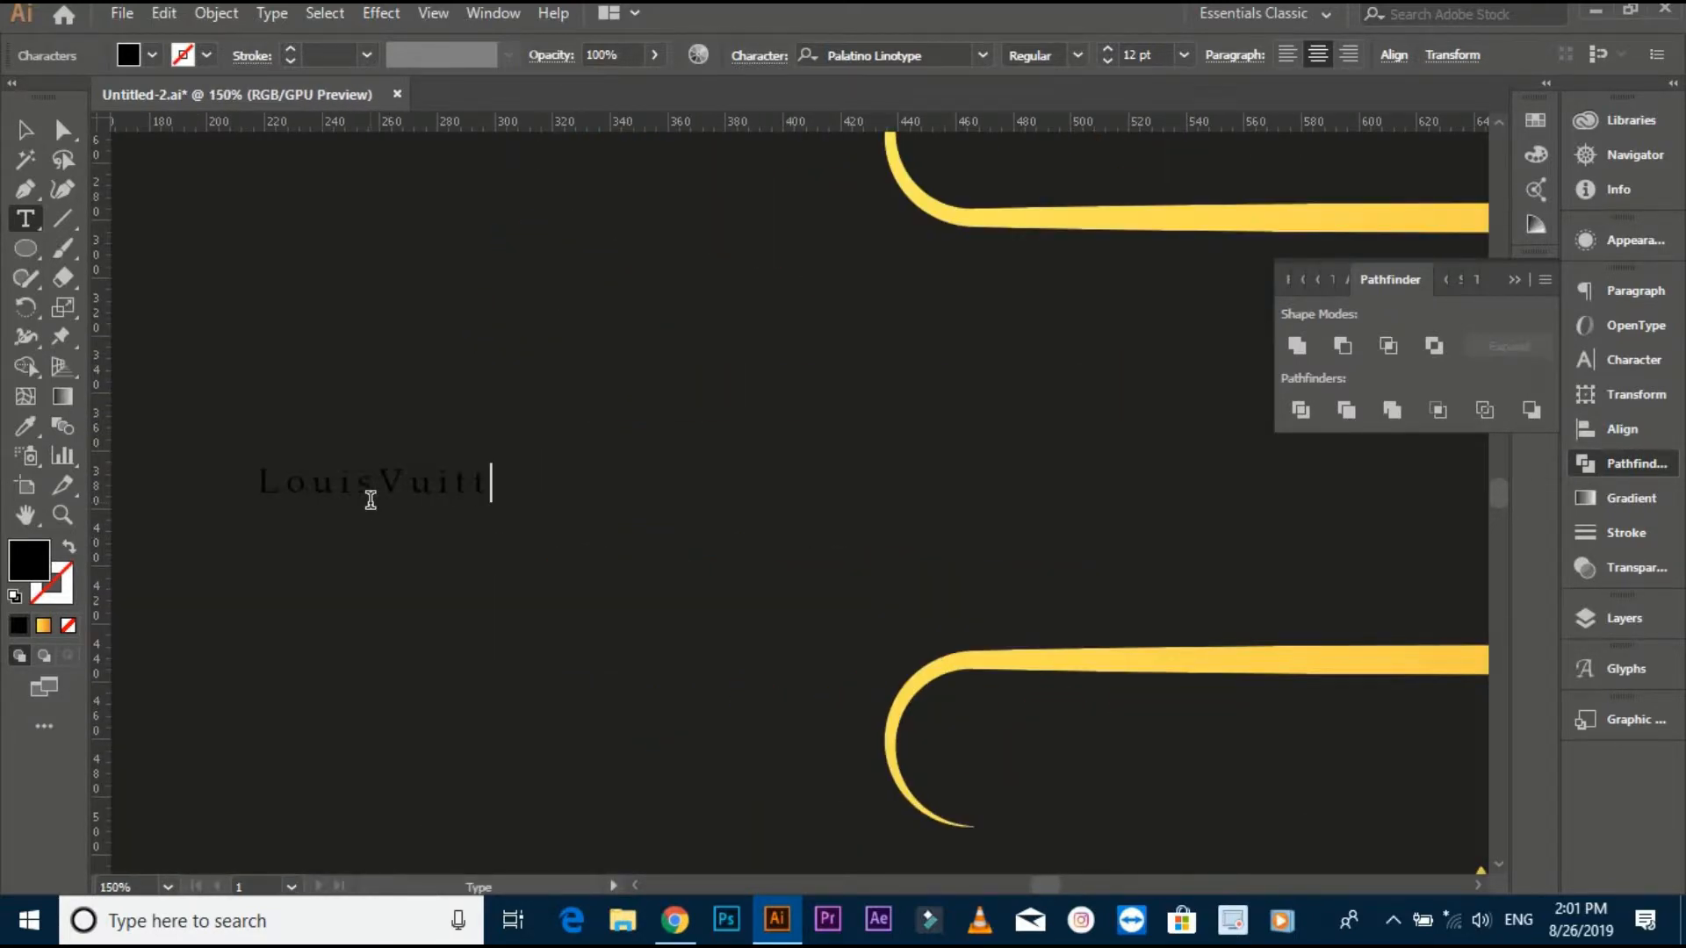
click(34, 131)
Step: Enlarge the LouisVuitton text to about 58 pt and place it between the two curved lines
scroll(567, 463, down, 2)
drag(548, 482, 794, 553)
drag(657, 461, 1171, 446)
click(444, 450)
scroll(562, 450, down, 1)
drag(557, 452, 525, 459)
click(655, 461)
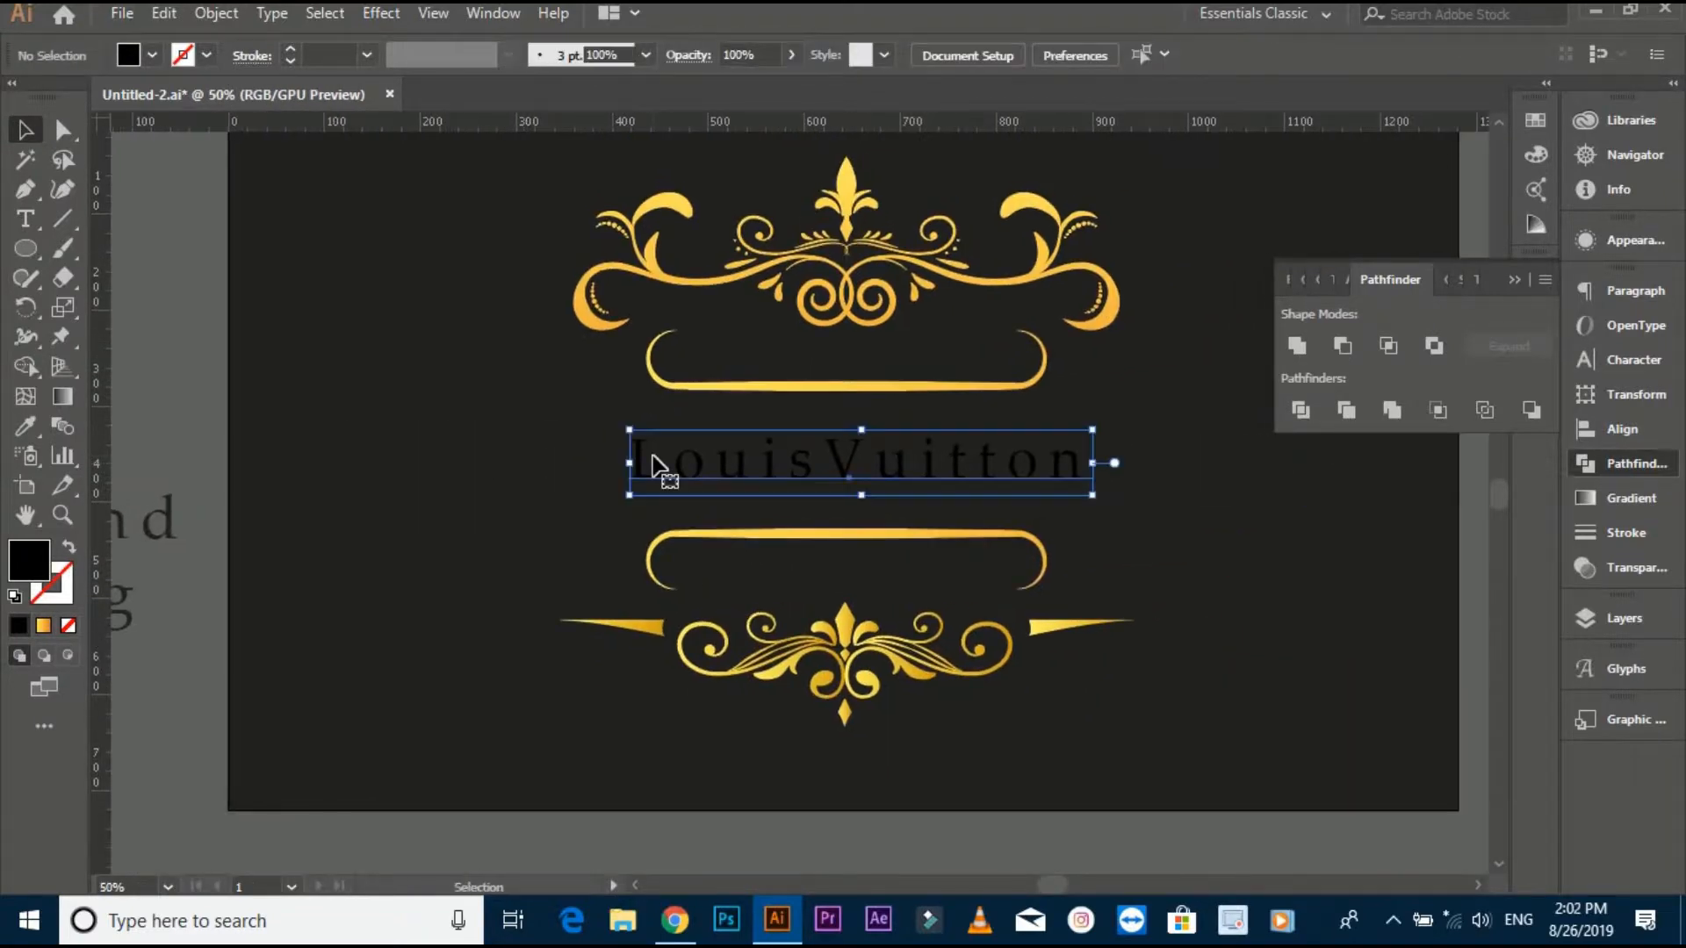
Step: Change the font of the LouisVuitton text to Riesling
scroll(648, 466, down, 1)
drag(384, 516, 469, 508)
click(891, 56)
text(r)
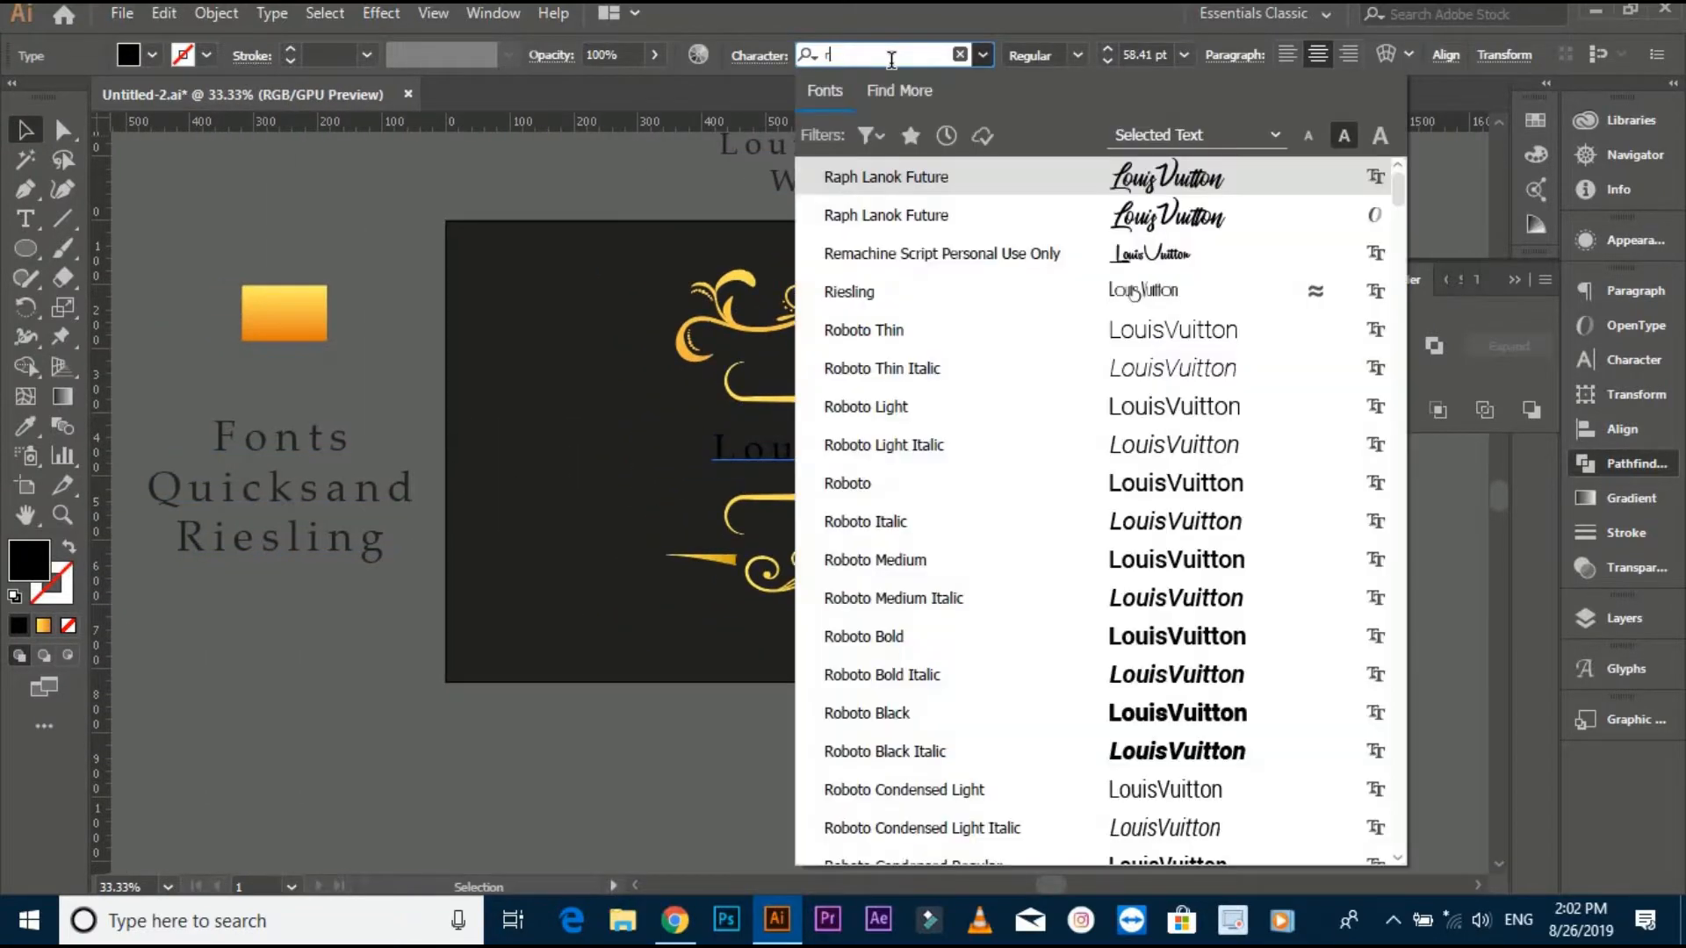
click(999, 288)
Step: Enlarge the LouisVuitton text to about 95 pt and reposition it between the curved lines
scroll(895, 494, up, 1)
drag(1003, 464, 1099, 491)
drag(964, 438, 964, 425)
click(1120, 502)
click(963, 434)
Step: Convert the LouisVuitton text to outlines and fill it with the top ornament's gold gradient
right_click(963, 434)
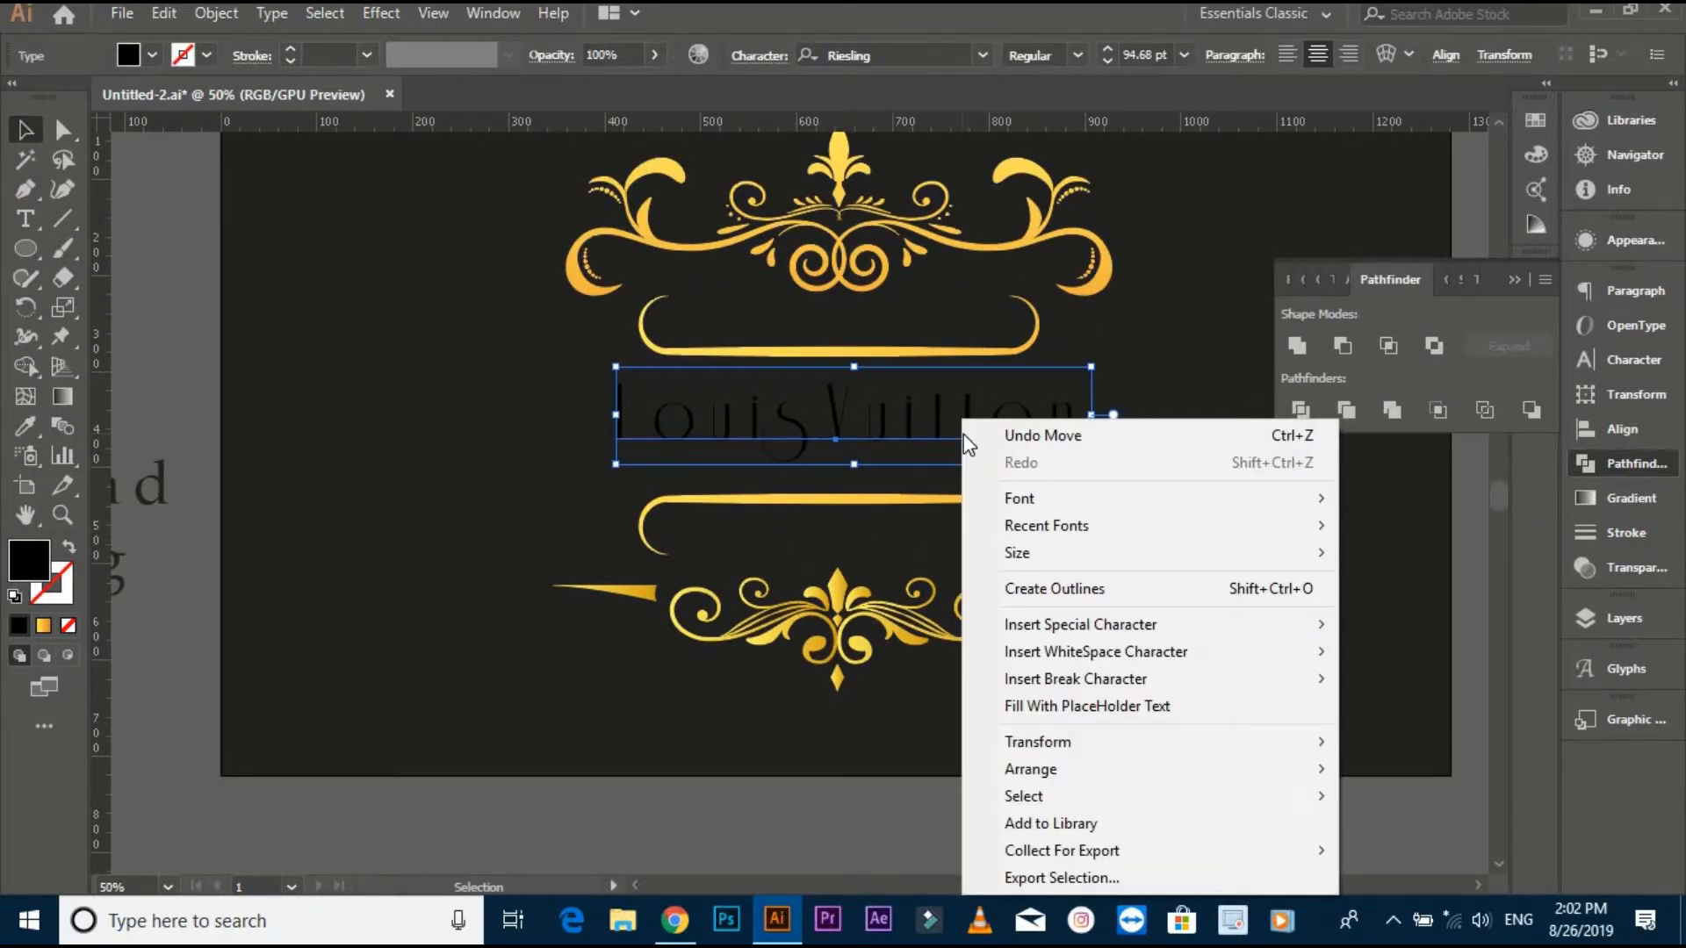
click(1072, 589)
key(i)
click(664, 218)
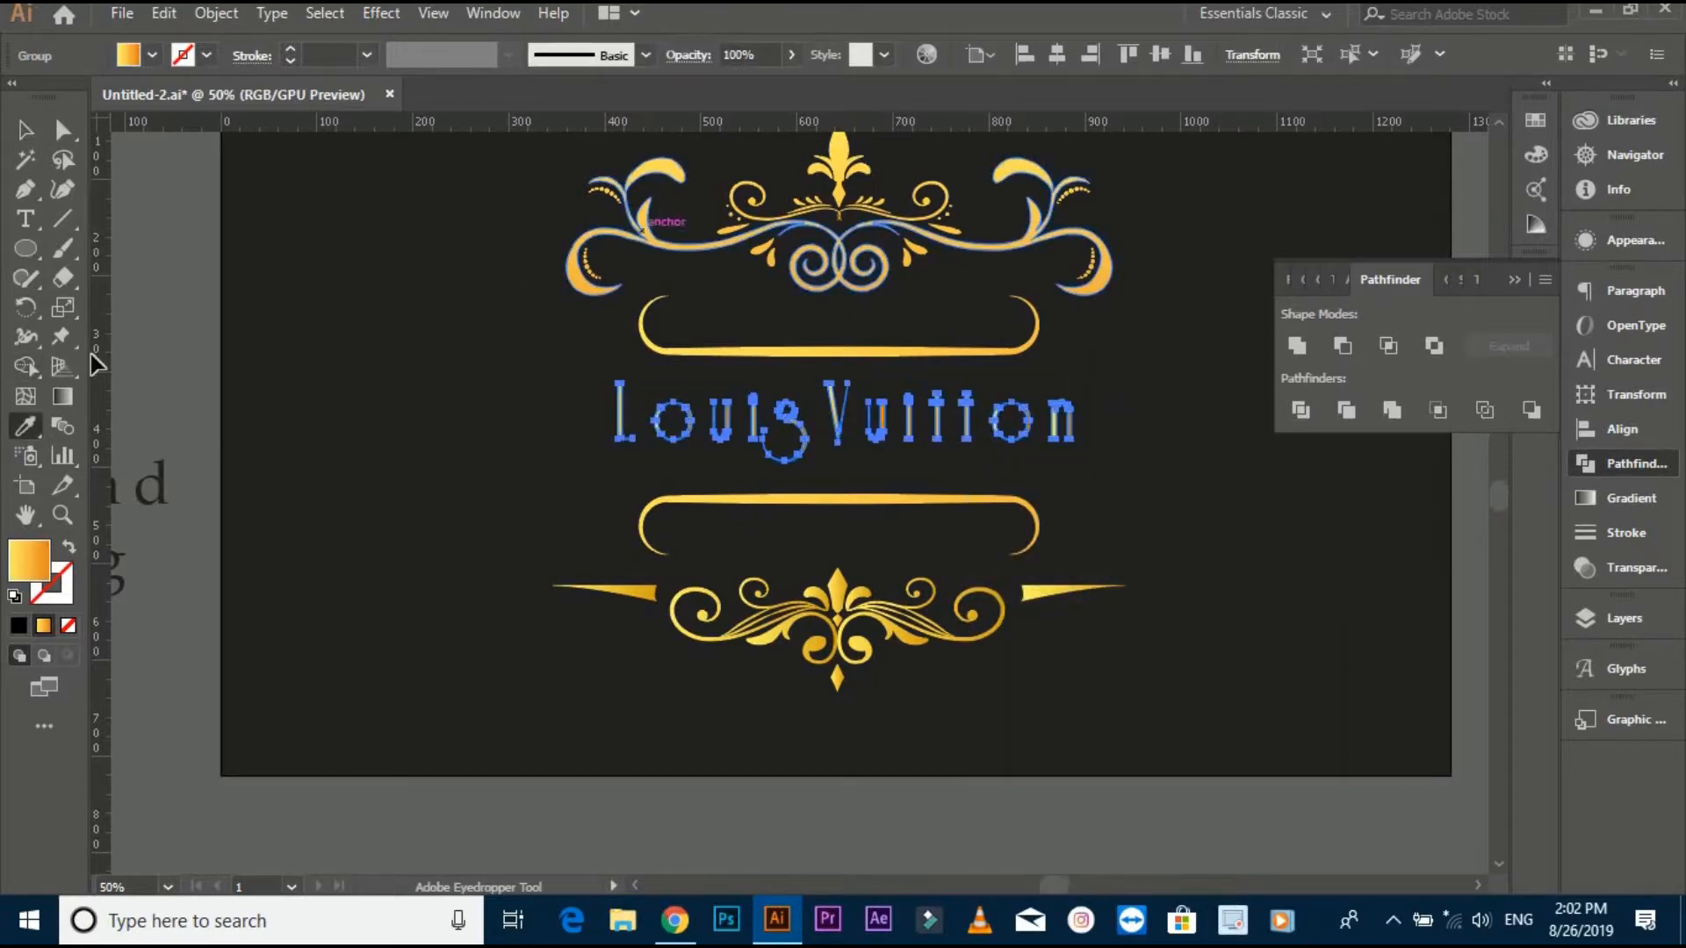
Step: Redraw the gold gradient as one continuous blend across all the LouisVuitton letters
key(g)
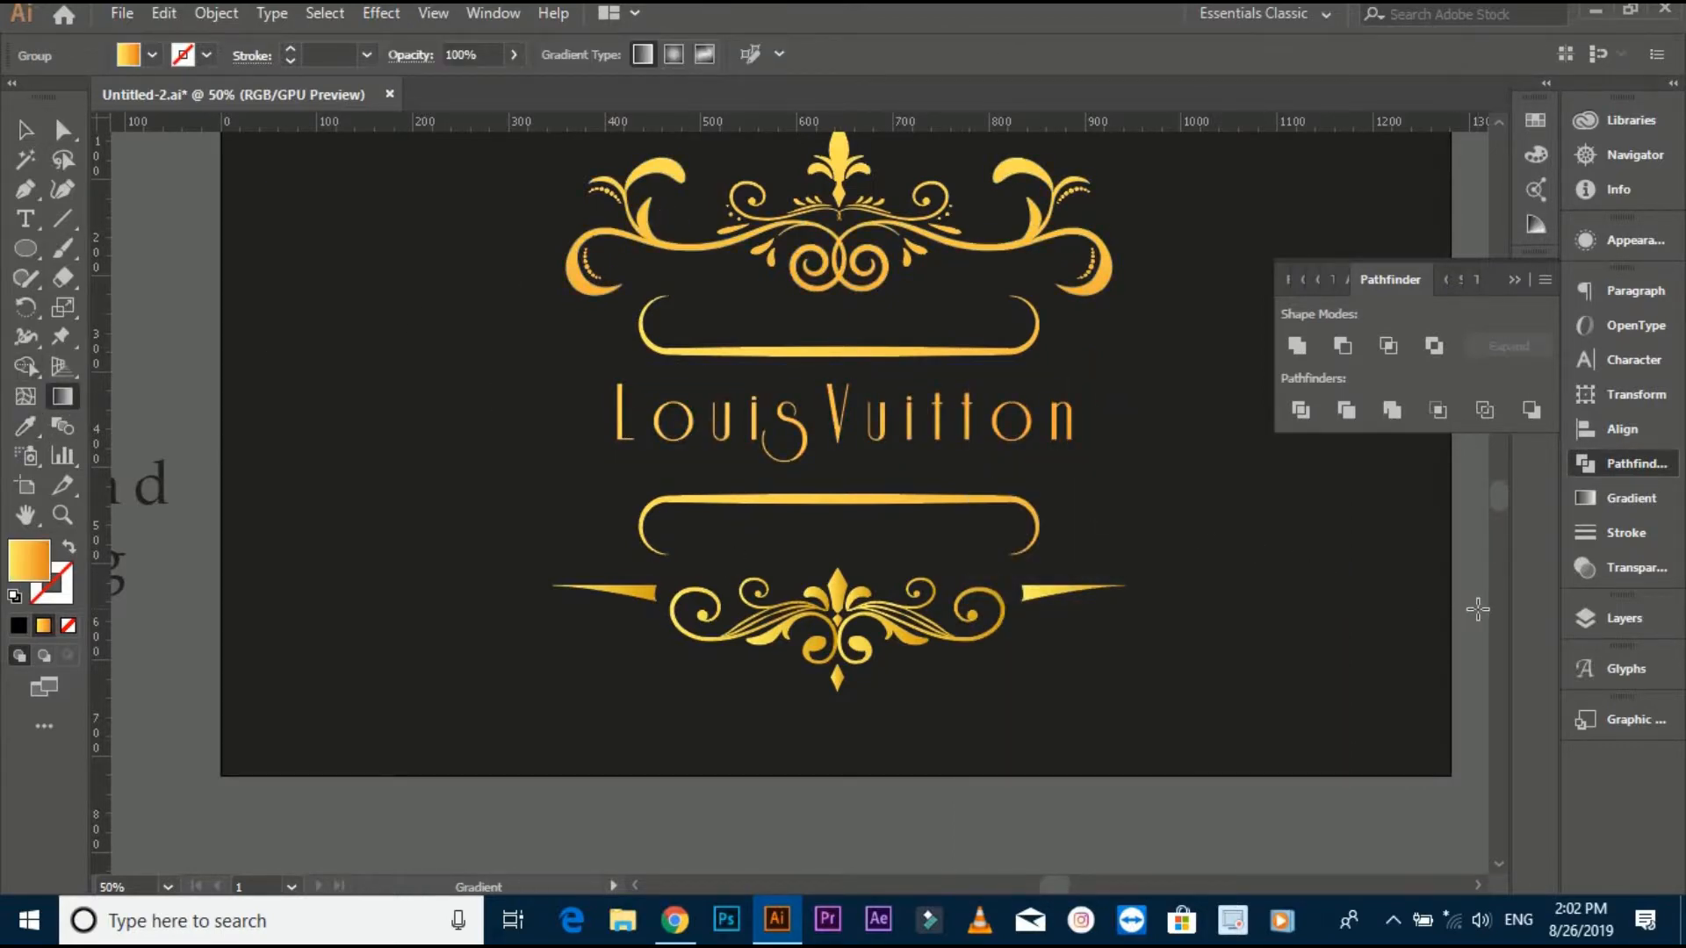
click(28, 131)
click(953, 373)
Step: Centre the LouisVuitton lettering horizontally on the upper curved line, using the line as the key object
scroll(940, 403, up, 2)
click(886, 448)
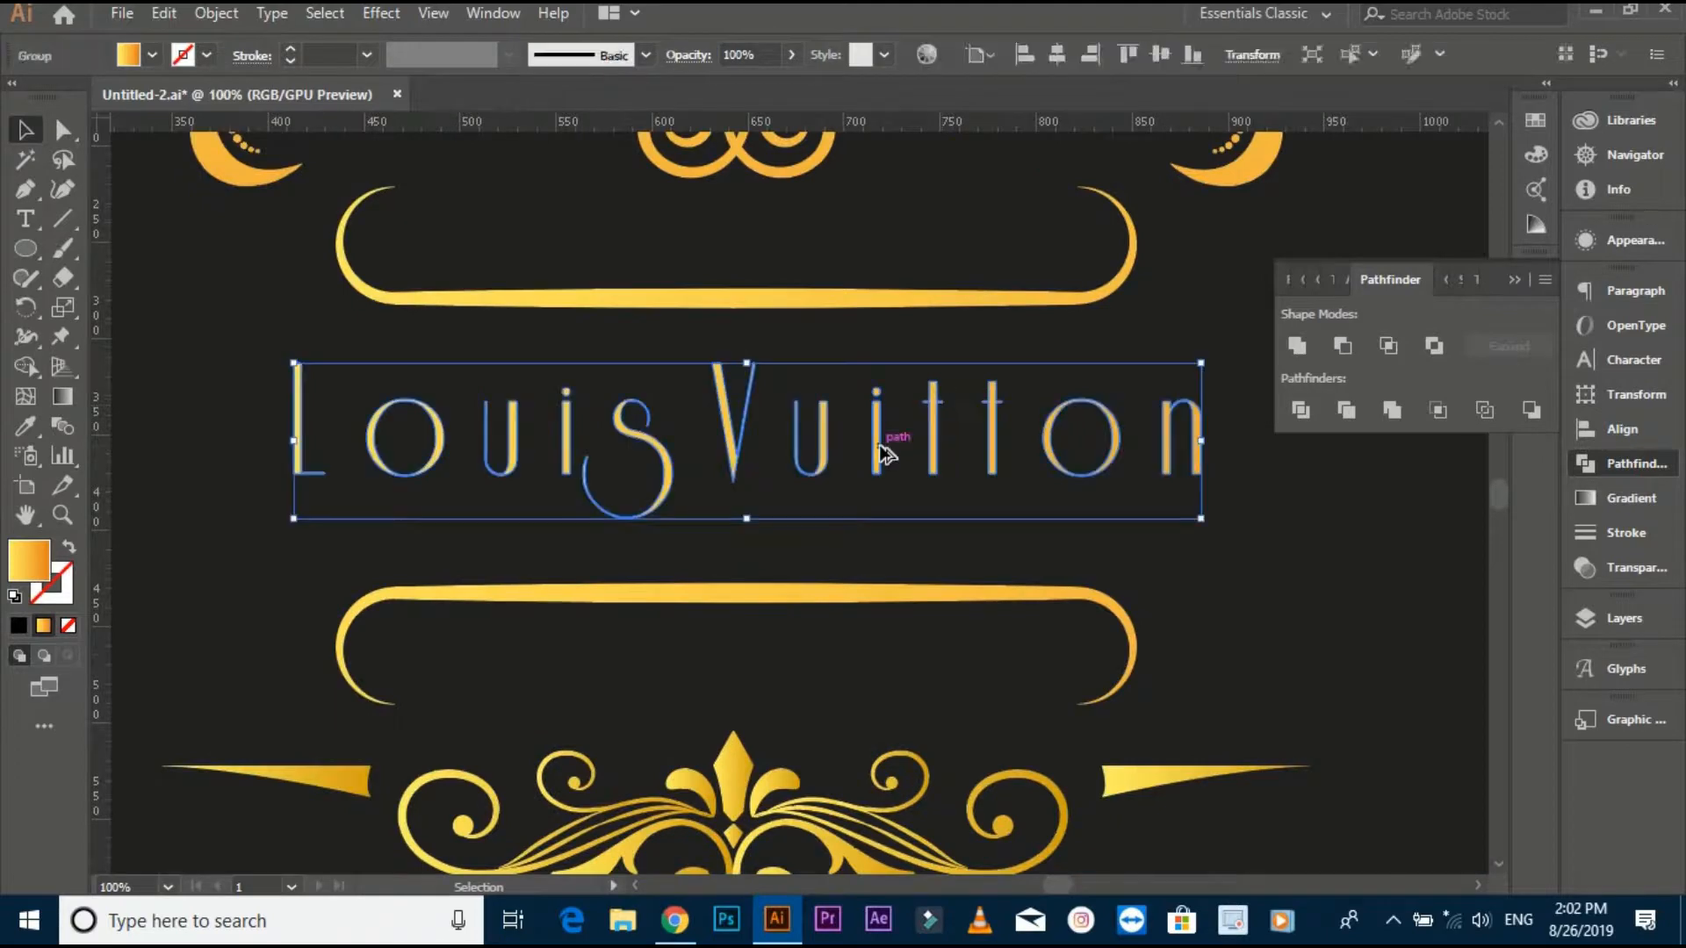
scroll(884, 448, down, 1)
drag(833, 507, 850, 556)
shift+click(759, 400)
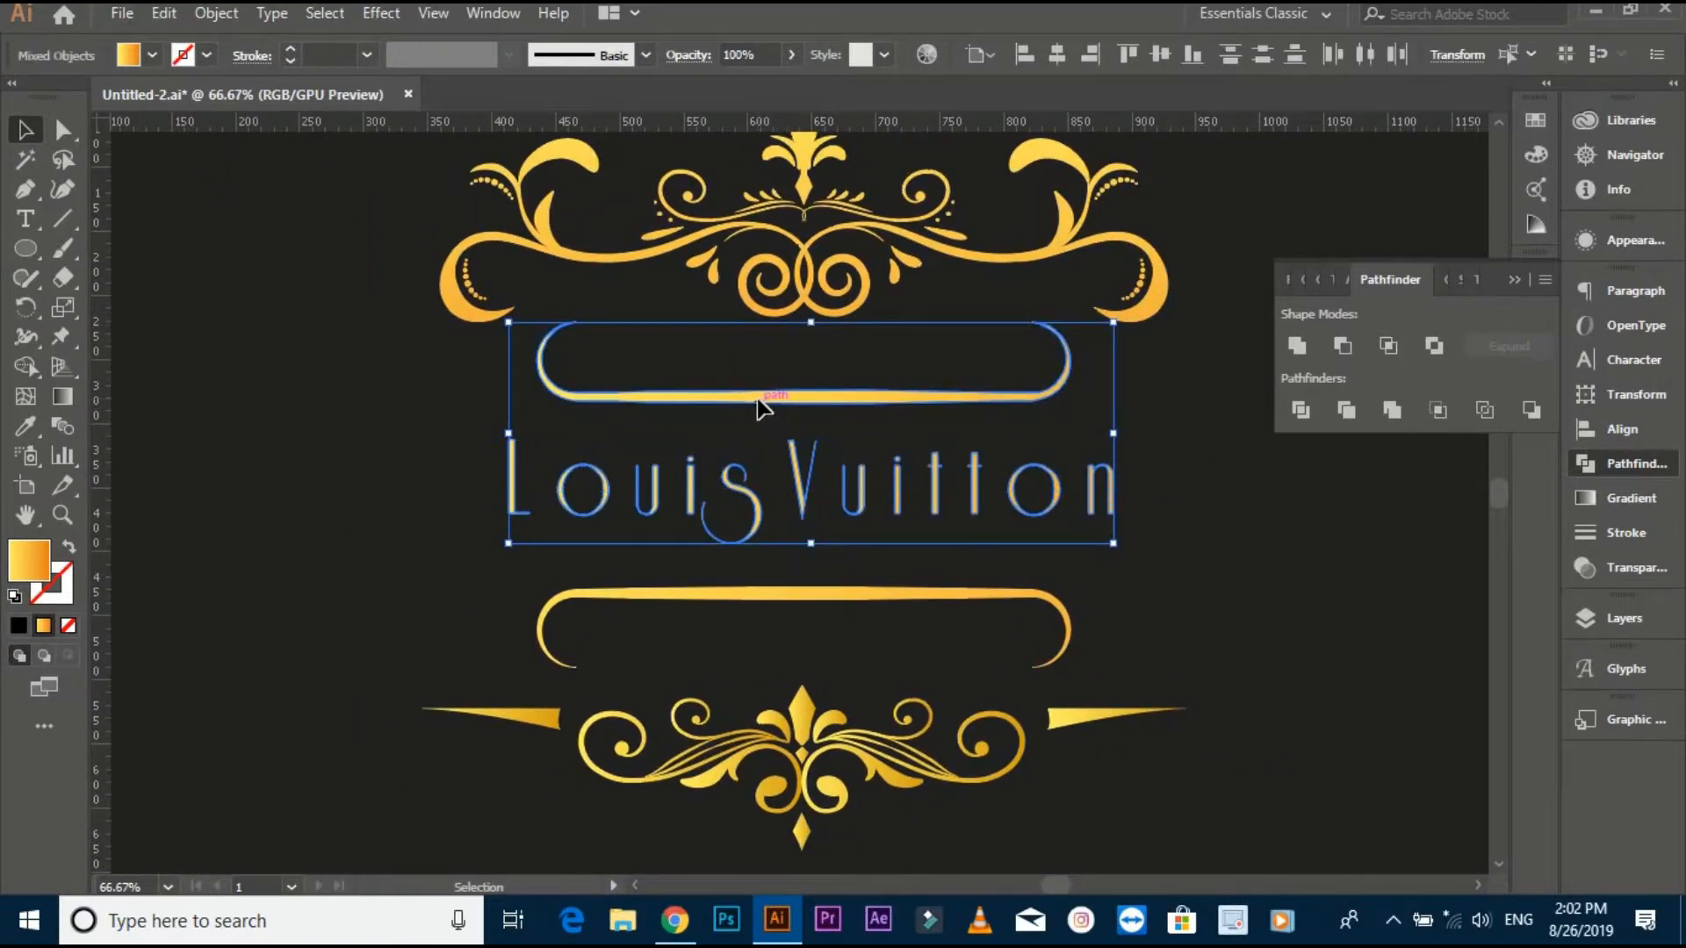
click(759, 401)
click(1057, 55)
click(1070, 447)
Step: Group the upper and lower curved lines
click(971, 398)
shift+click(883, 595)
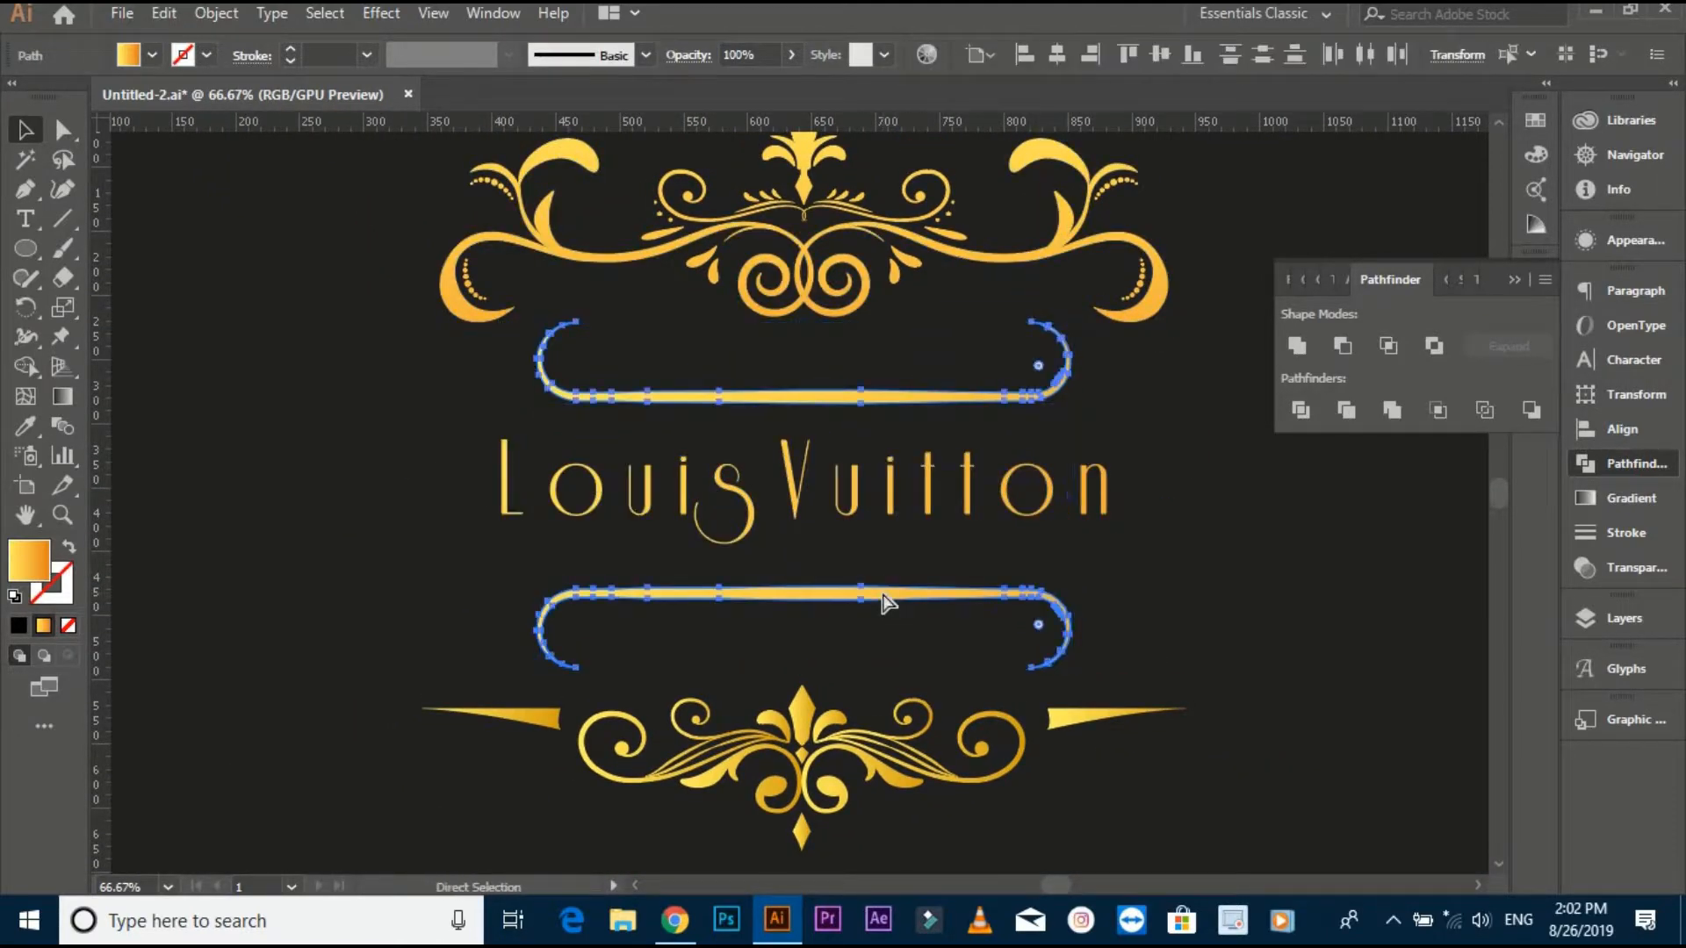
key(ctrl+g)
Step: Centre the LouisVuitton lettering vertically on the grouped curved lines, using the group as the key object
shift+click(841, 484)
click(833, 400)
click(1160, 55)
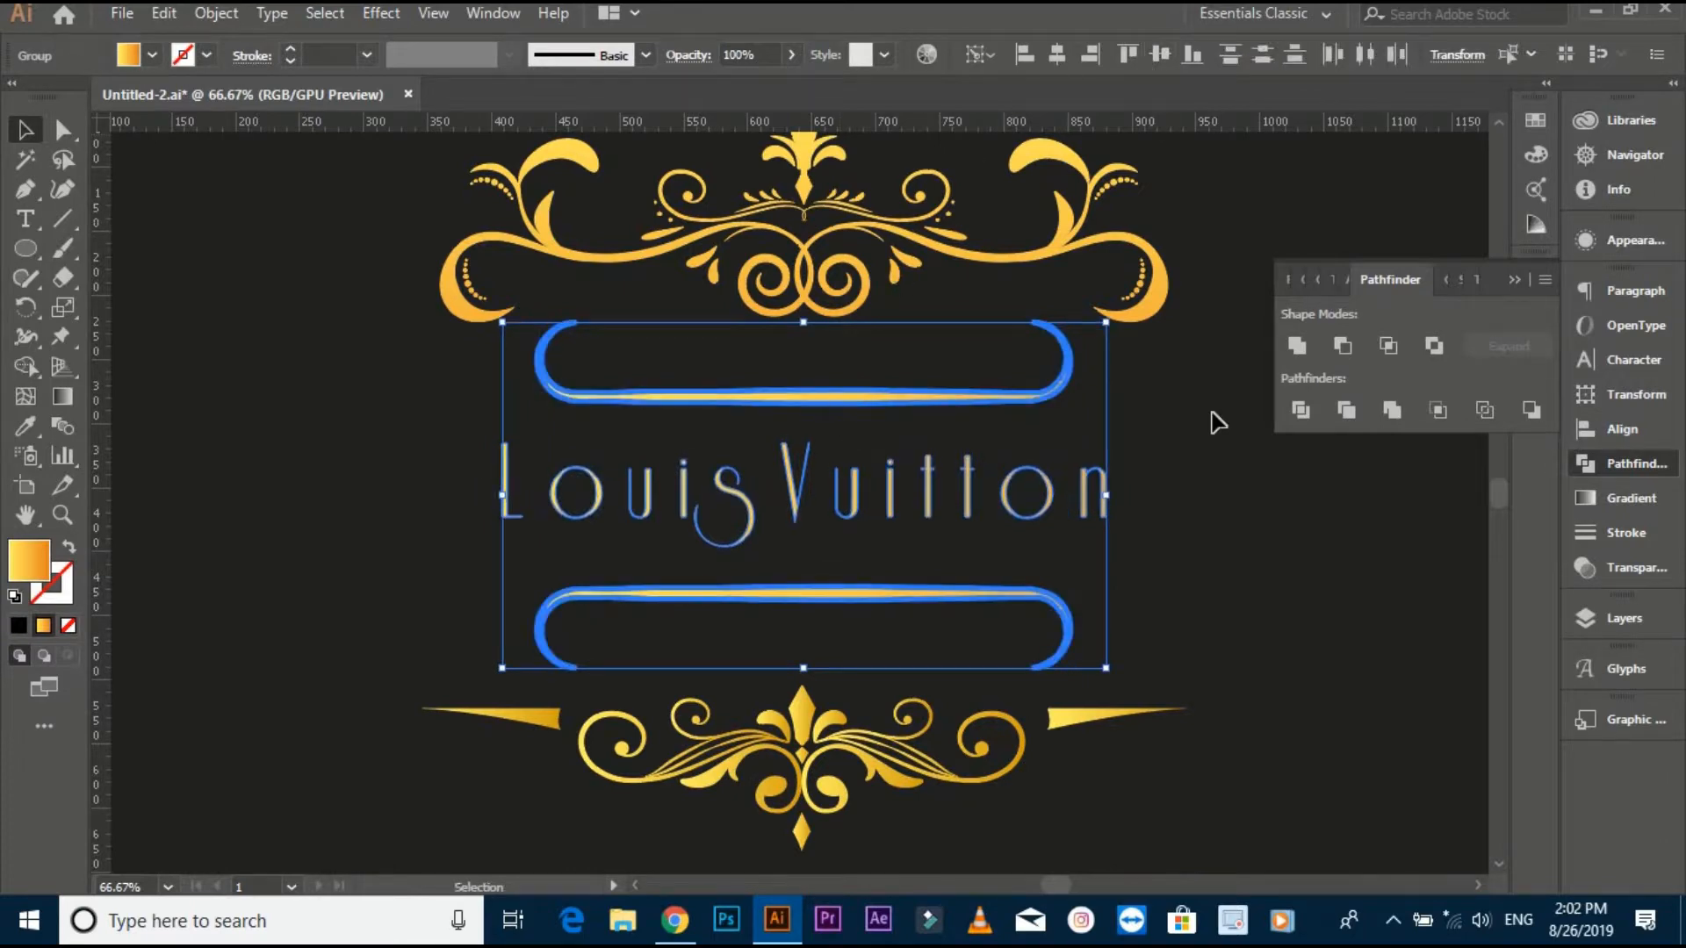
click(1218, 422)
Step: Add the point text "Wedding" on the empty area left of the frame
key(ctrl+minus)
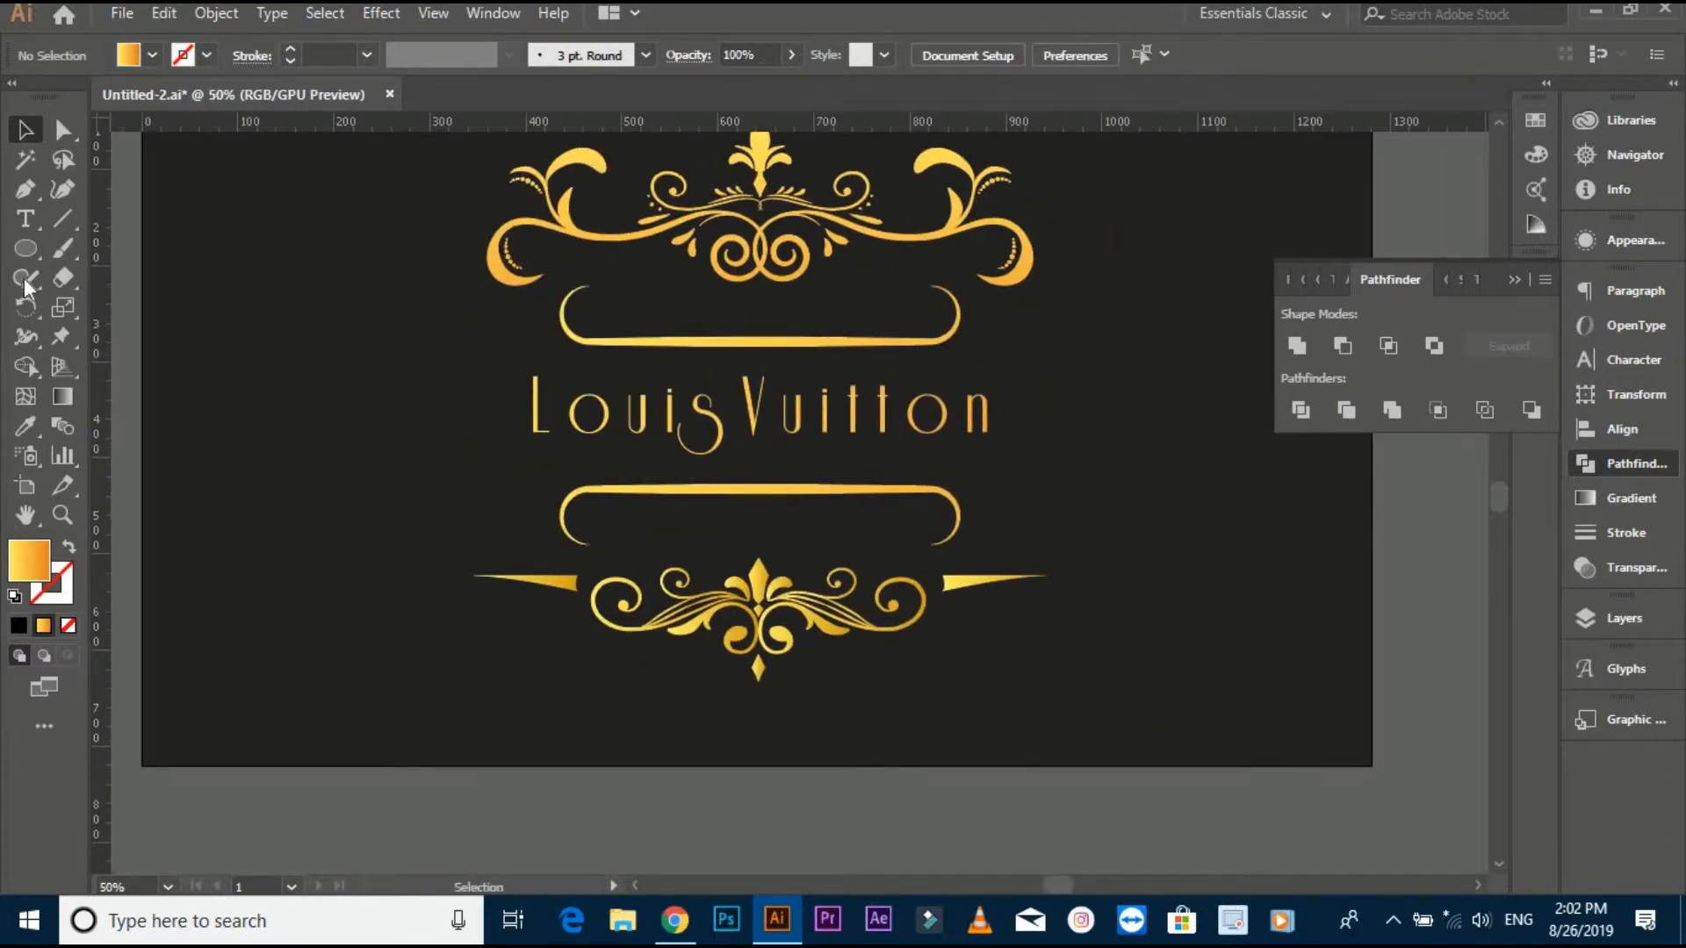
key(t)
click(311, 422)
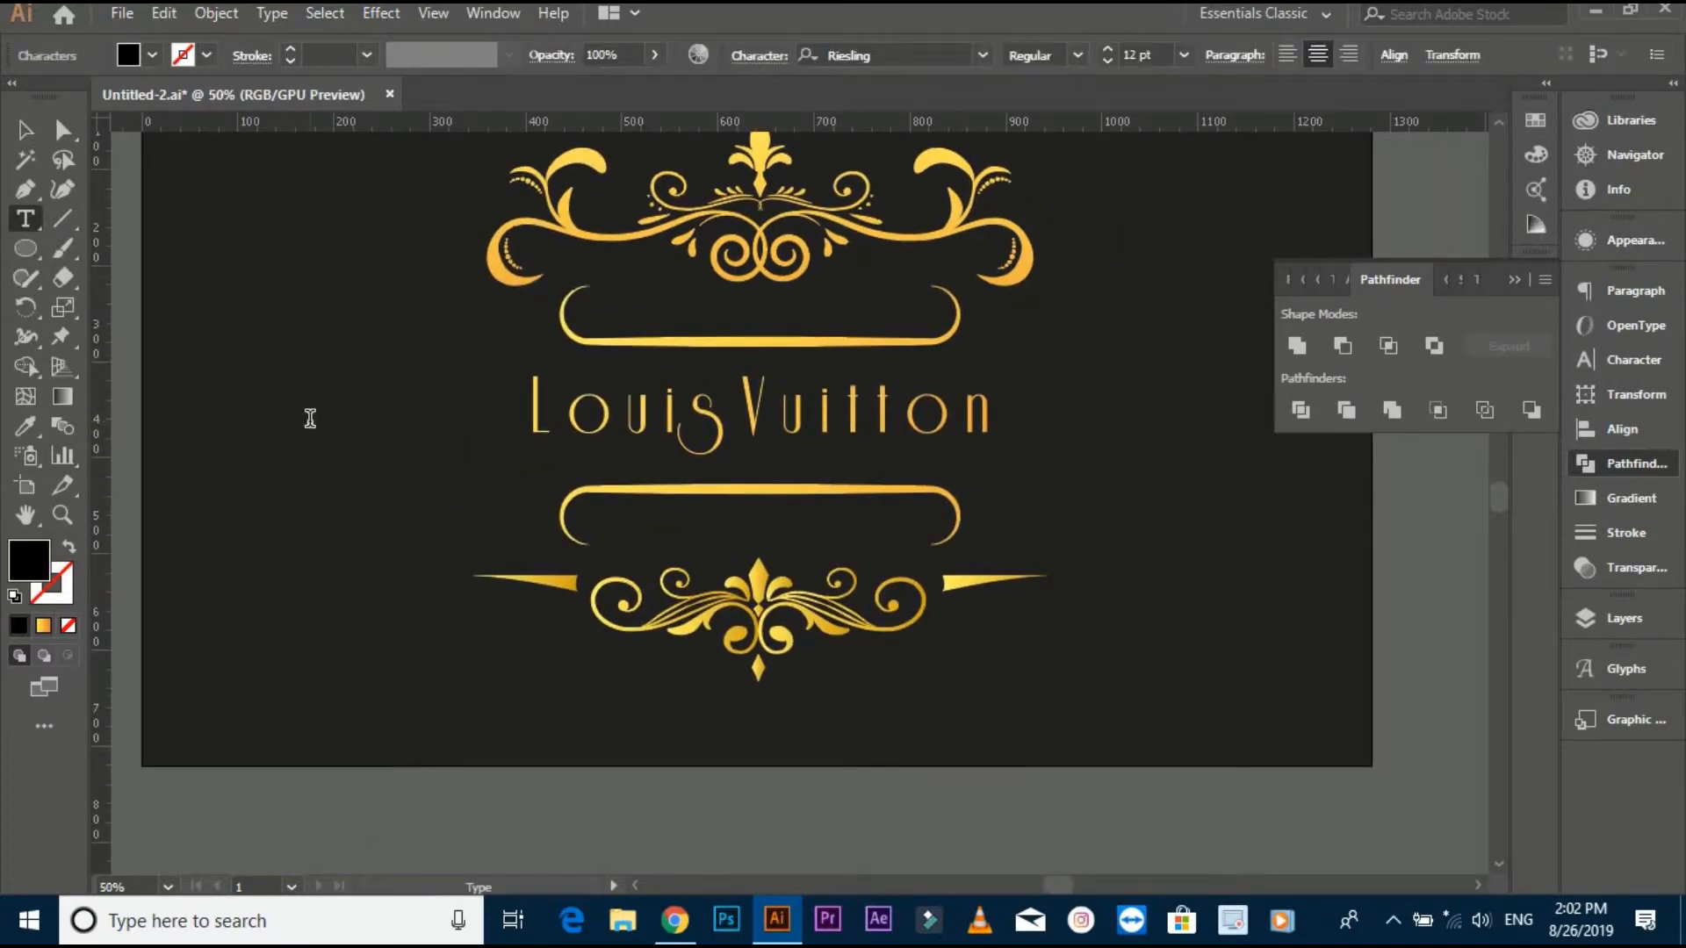
scroll(310, 419, up, 2)
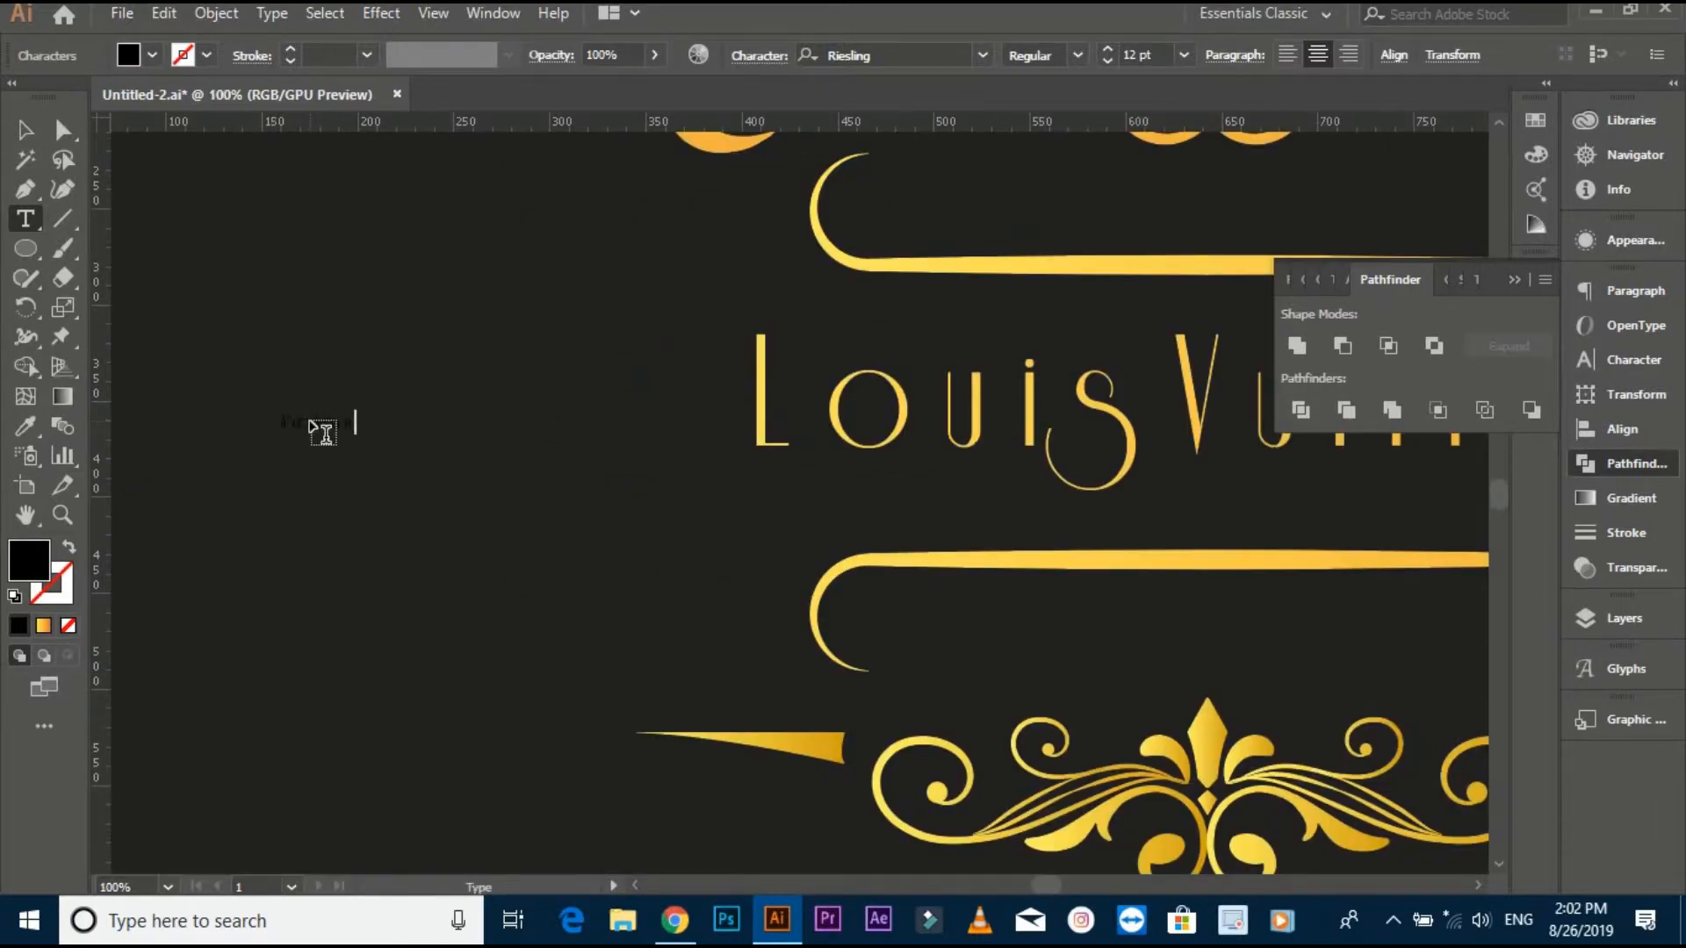
click(24, 131)
Step: Enlarge the Wedding text to about 41 pt and place it centred between the lower curved line and the bottom ornament
scroll(481, 401, down, 3)
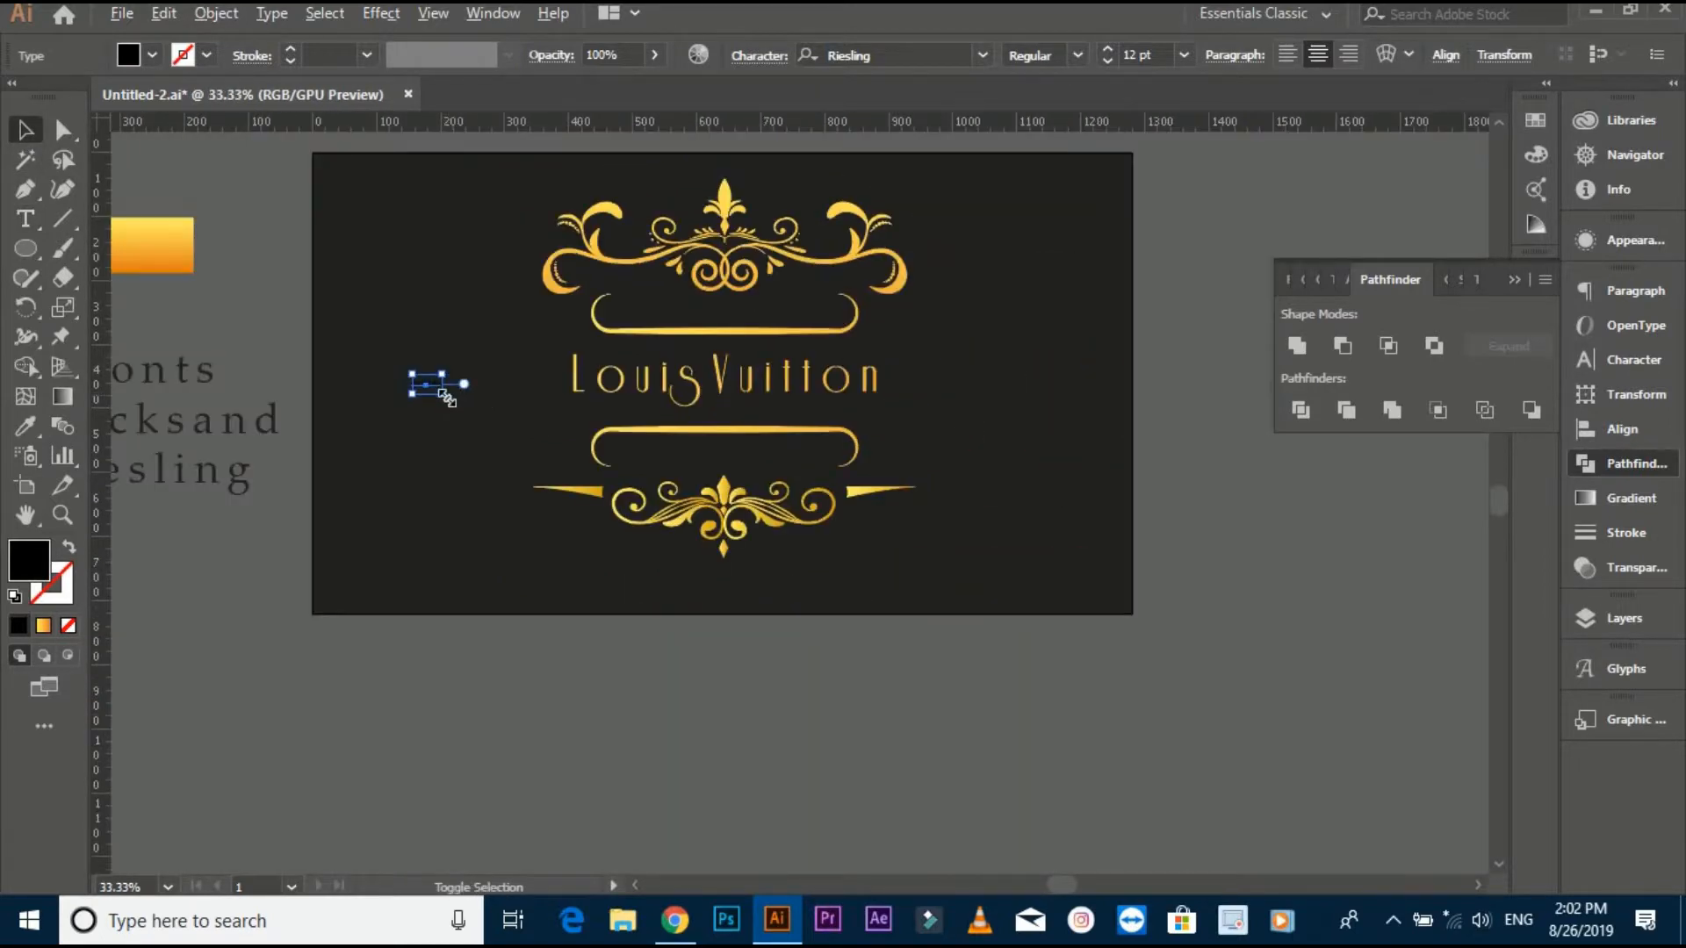
drag(445, 397, 749, 465)
drag(483, 544, 595, 578)
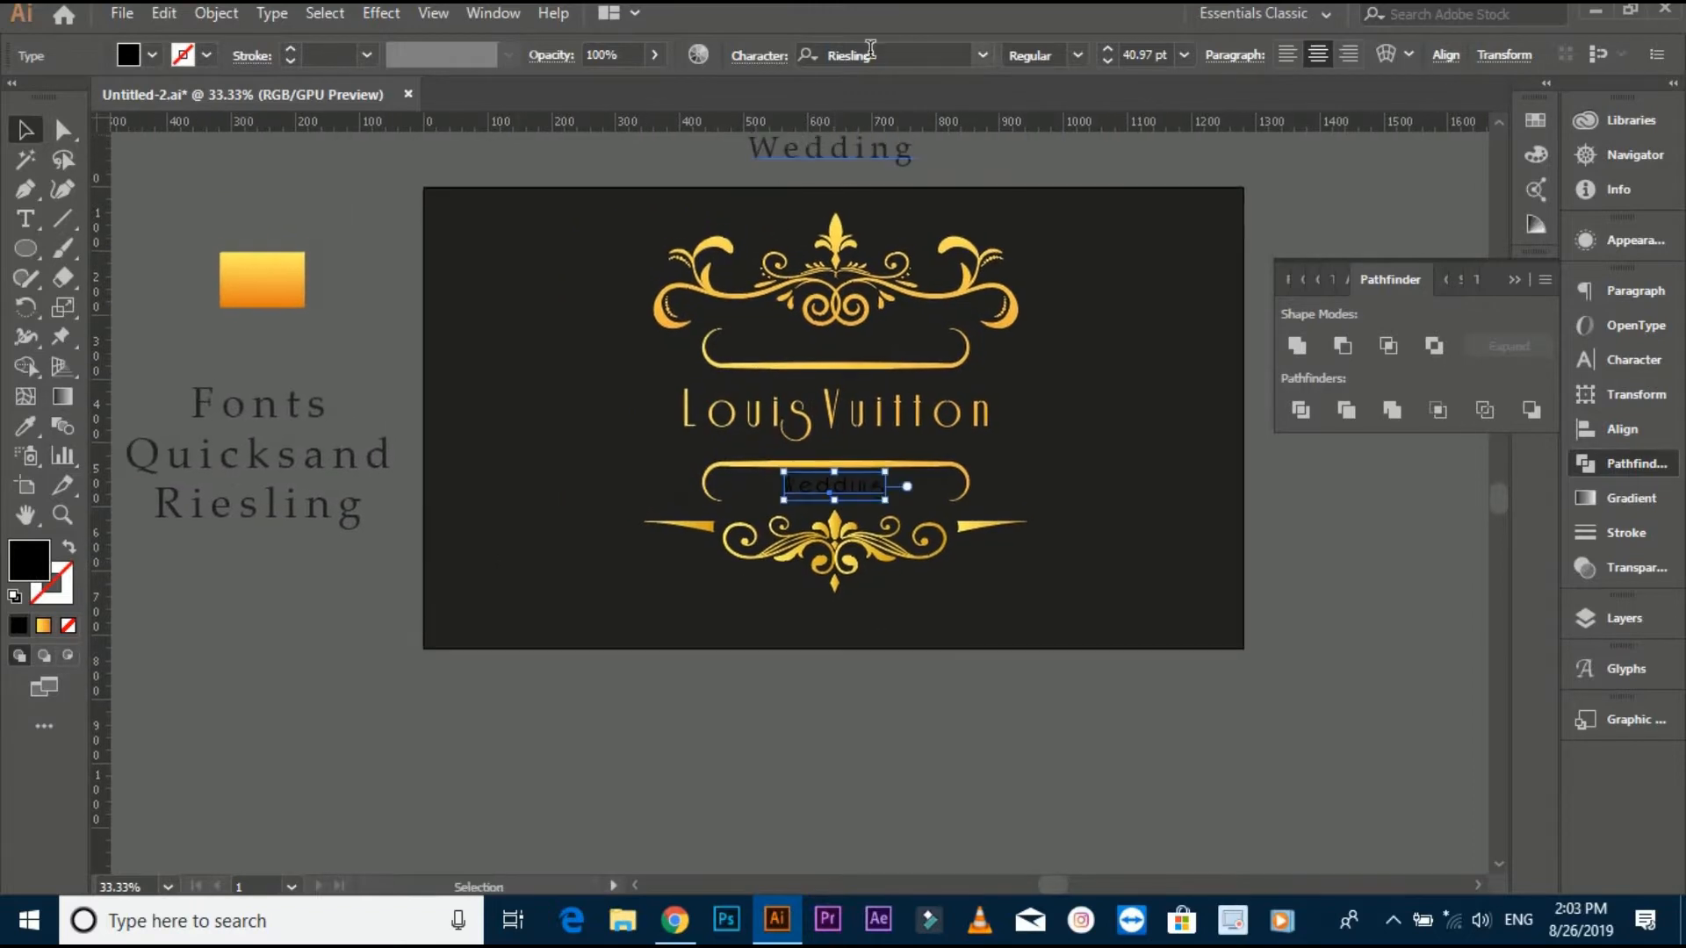
Step: Change the Wedding text's font to Quicksand and scale the text down to about 37 pt beneath the lower curved line
click(870, 53)
key(BackSpace)
click(1009, 179)
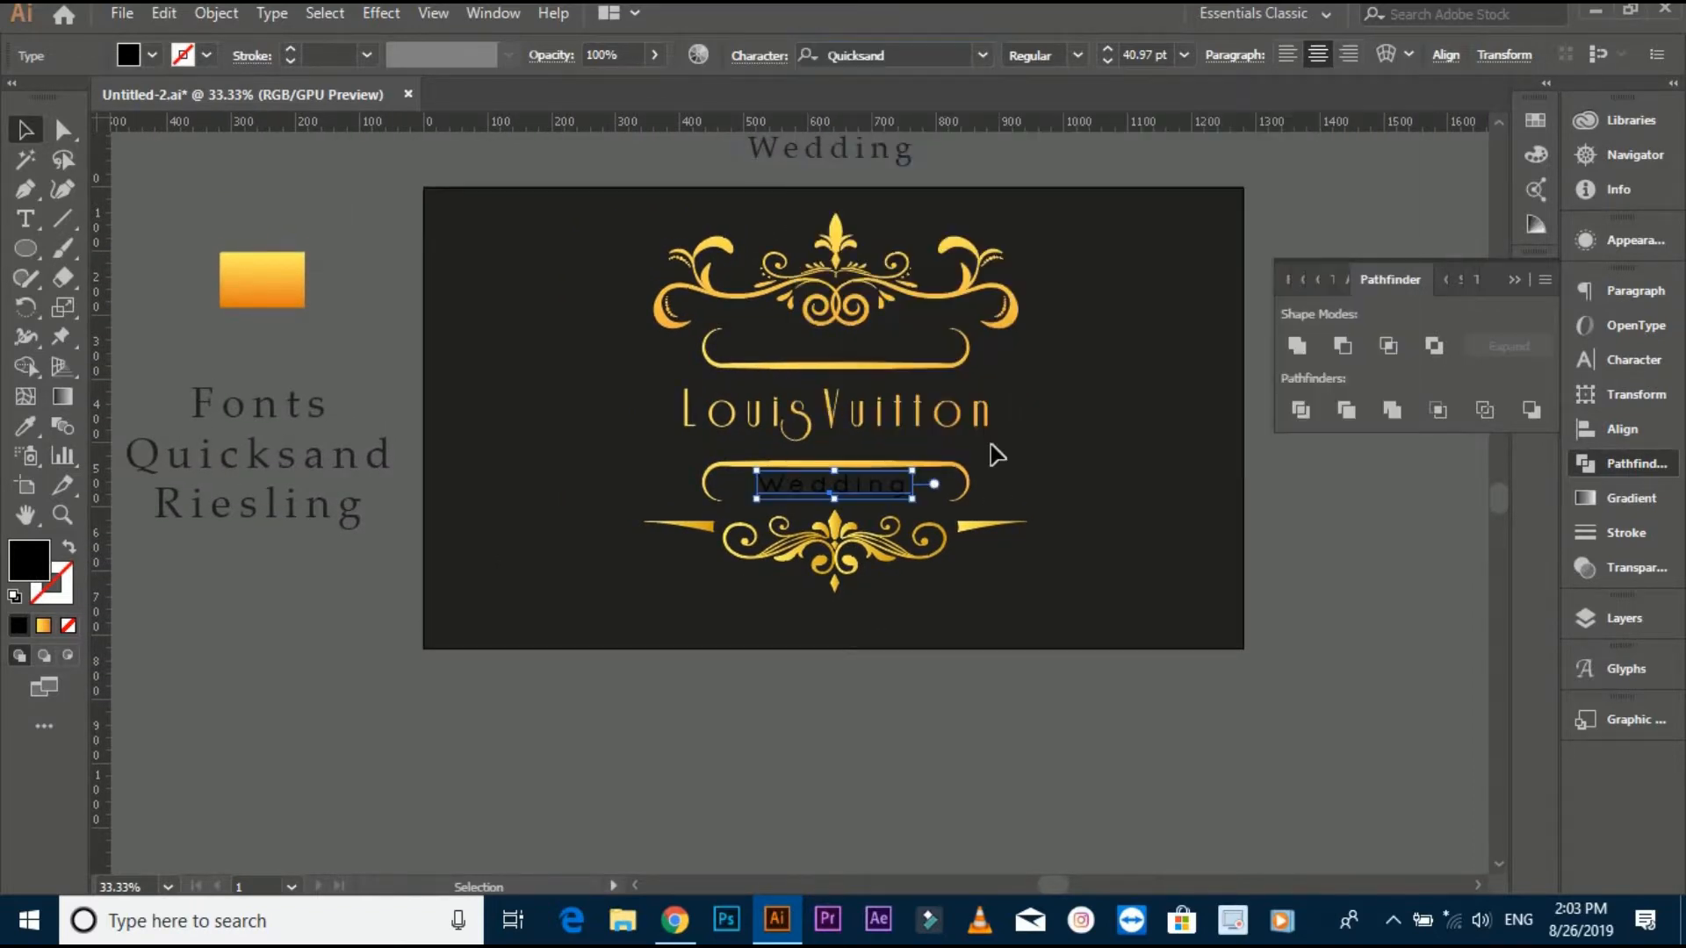
scroll(977, 471, up, 2)
drag(930, 531, 975, 528)
drag(813, 505, 892, 520)
click(889, 526)
click(794, 492)
Step: Convert the Wedding text to outlines and fill it with the gold gradient sampled from the upper curved line
right_click(672, 487)
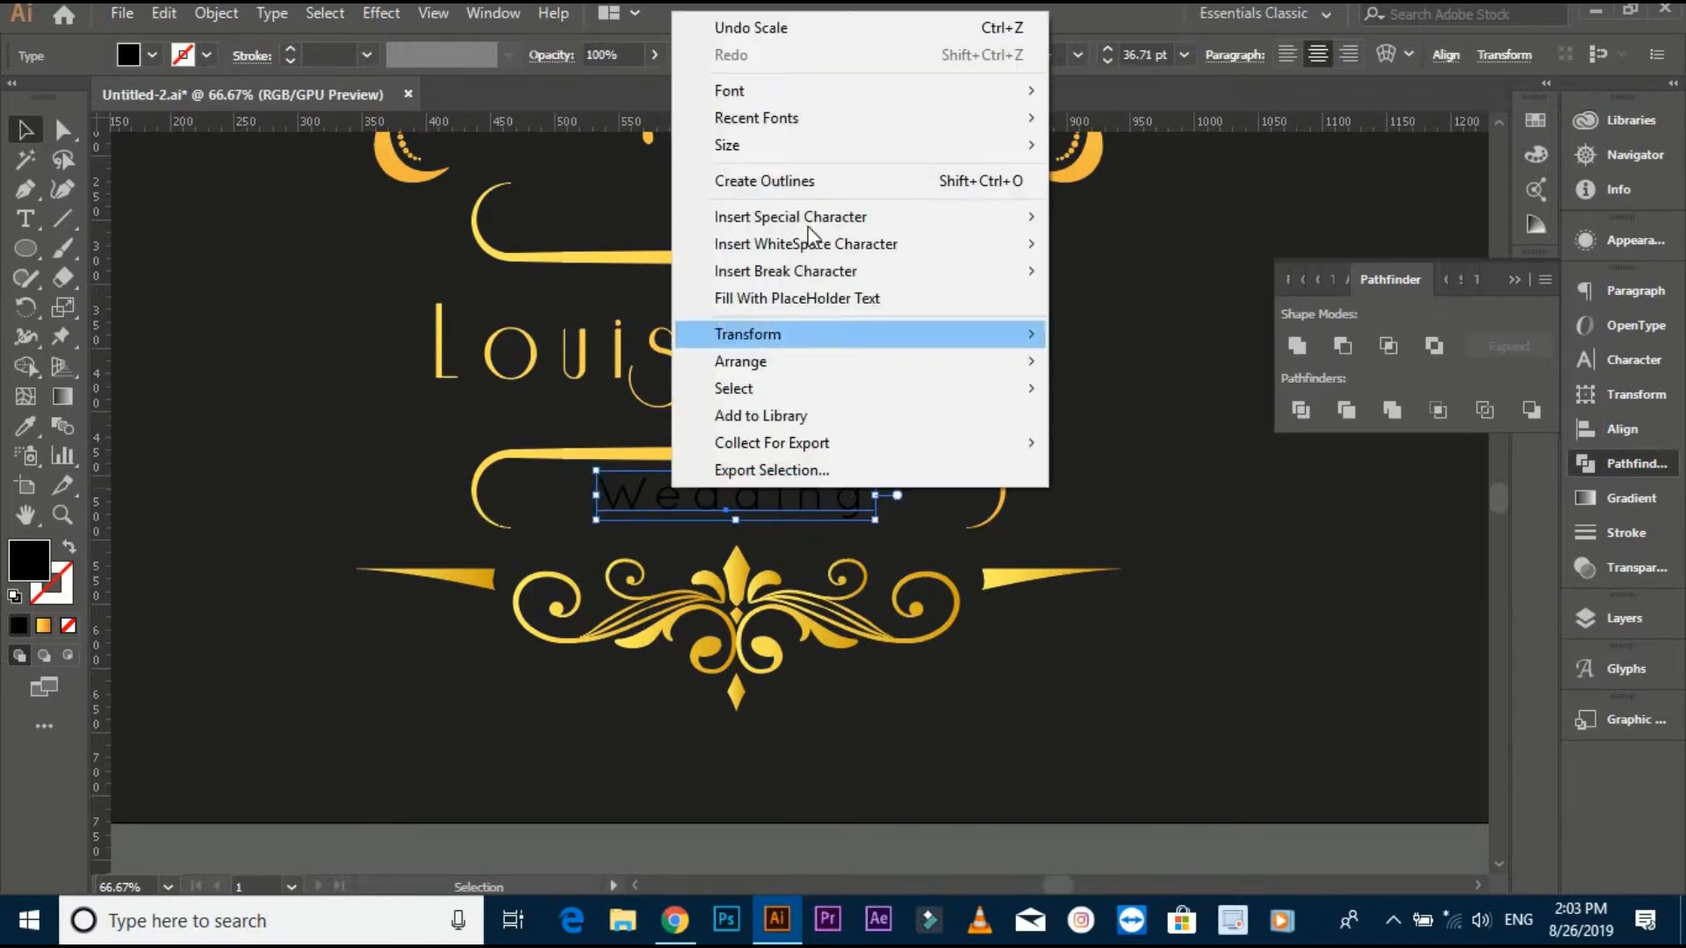
click(801, 182)
click(26, 427)
click(587, 257)
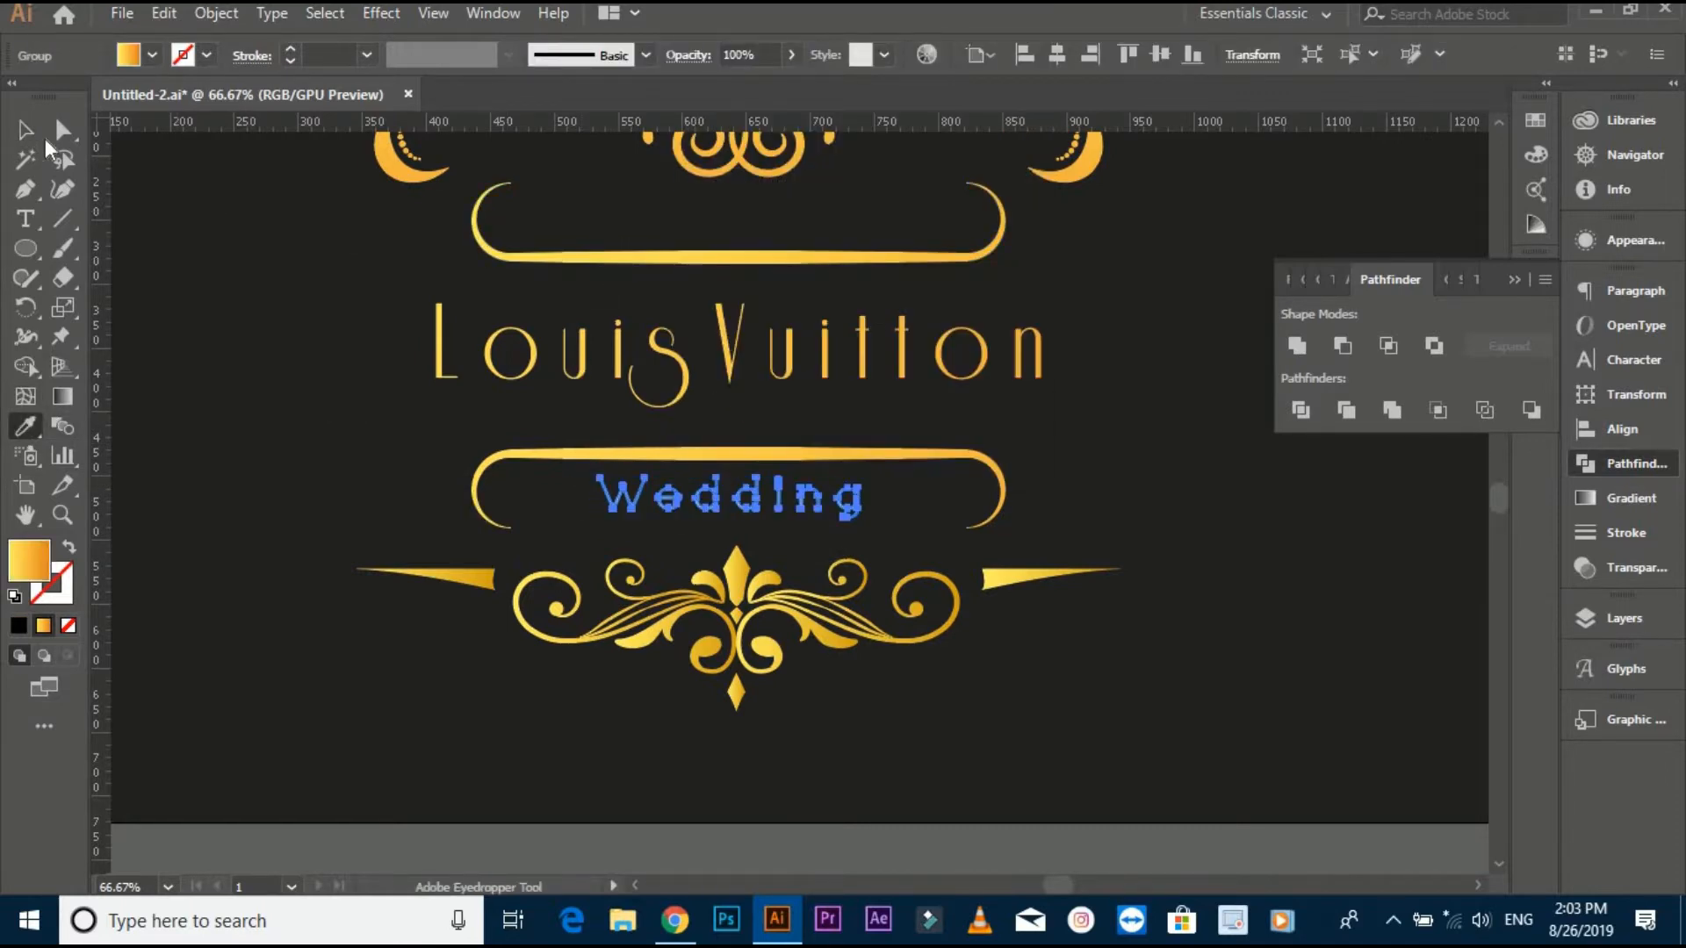
Step: Redraw the gold gradient diagonally across the whole Wedding lettering
click(62, 397)
drag(537, 465, 1106, 621)
click(26, 130)
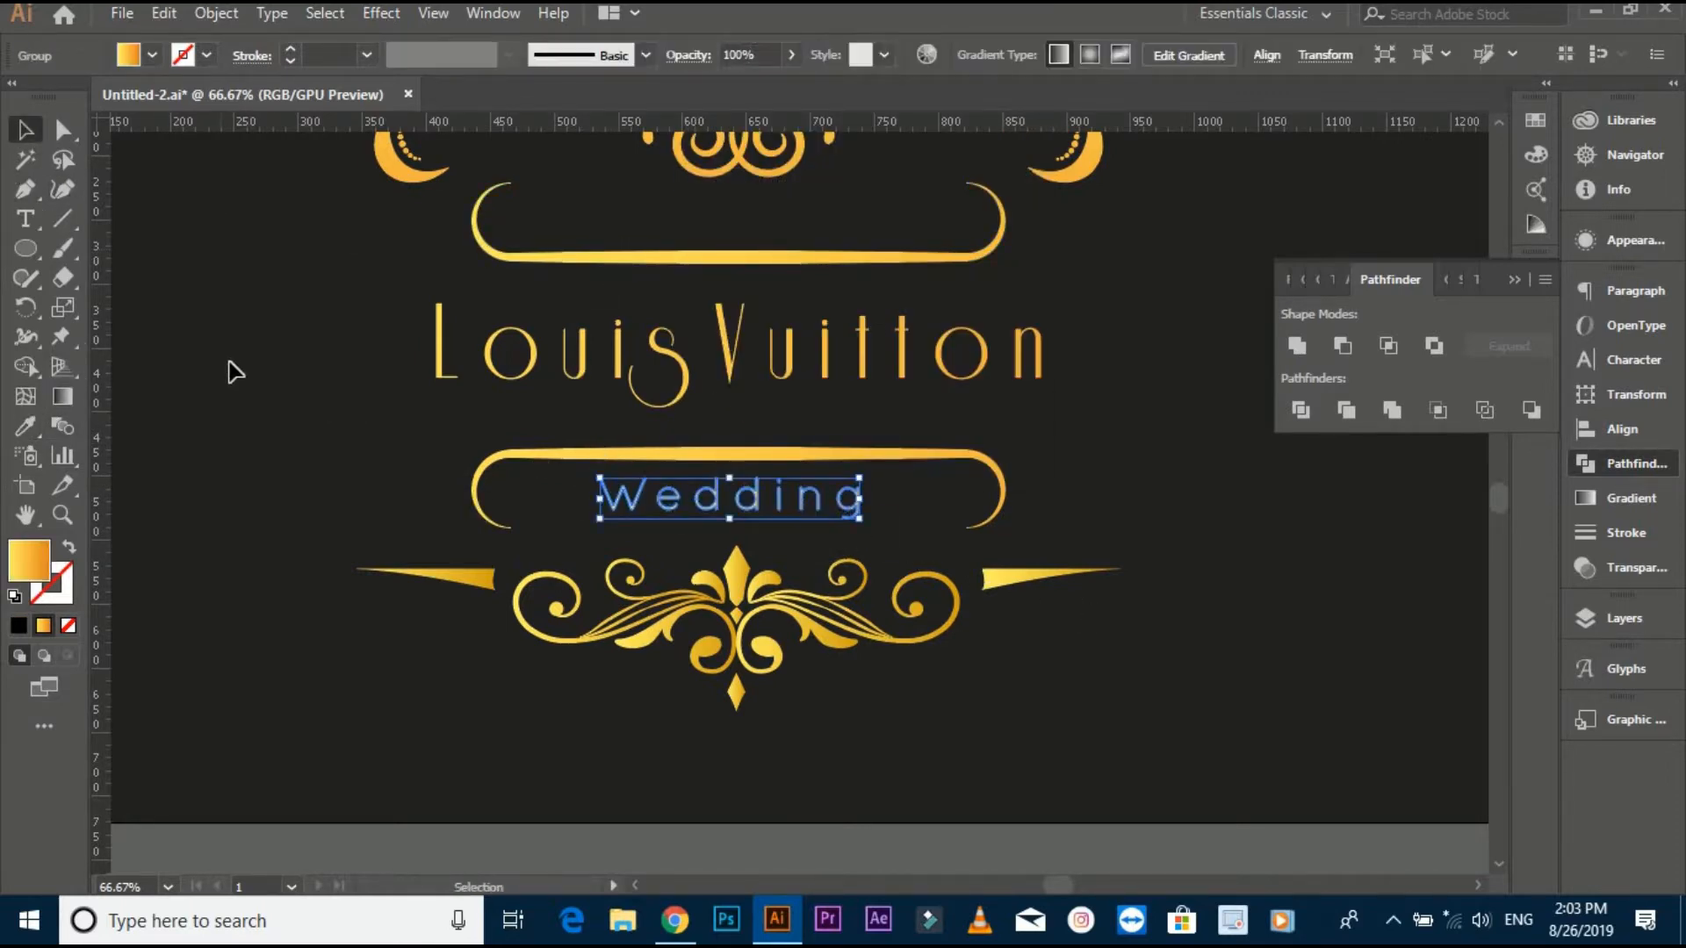
click(230, 362)
Step: Scale the Wedding lettering down slightly and centre it horizontally on the grouped curved lines
scroll(826, 534, up, 1)
click(788, 489)
drag(873, 509, 869, 507)
click(647, 440)
click(761, 418)
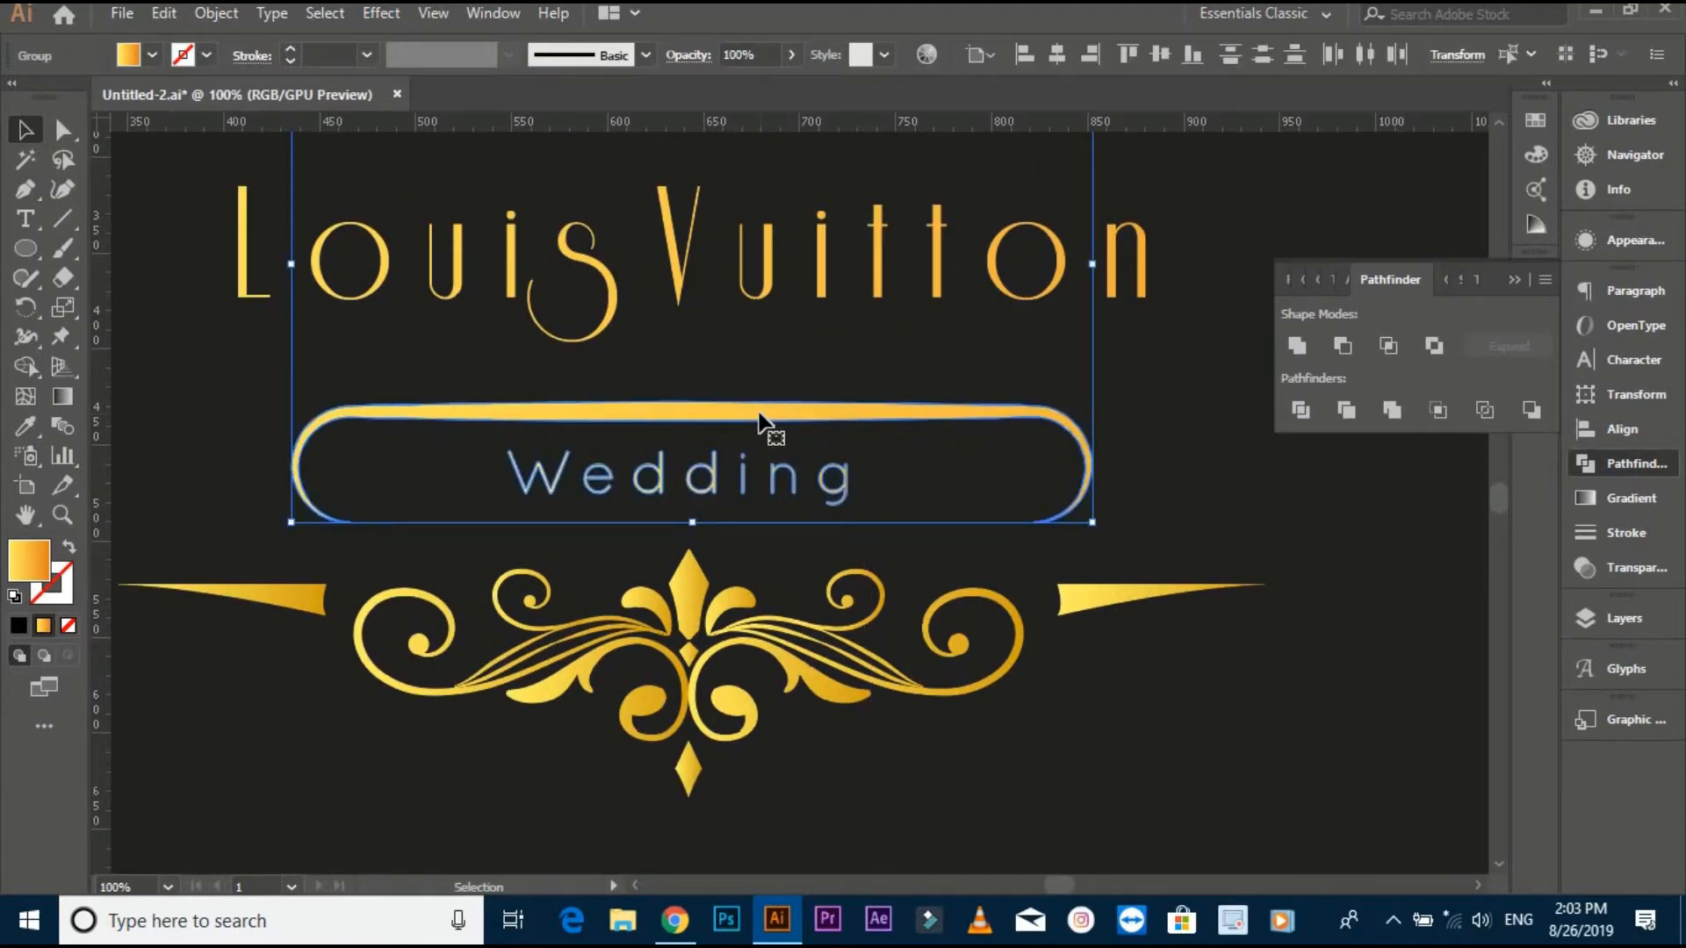
click(1204, 346)
Step: Move the Wedding lettering slightly down between the lower curved line and the bottom ornament
scroll(1204, 346, down, 1)
drag(1204, 346, 1122, 549)
drag(964, 560, 948, 469)
drag(863, 541, 863, 551)
click(940, 506)
scroll(940, 506, down, 1)
drag(942, 503, 918, 564)
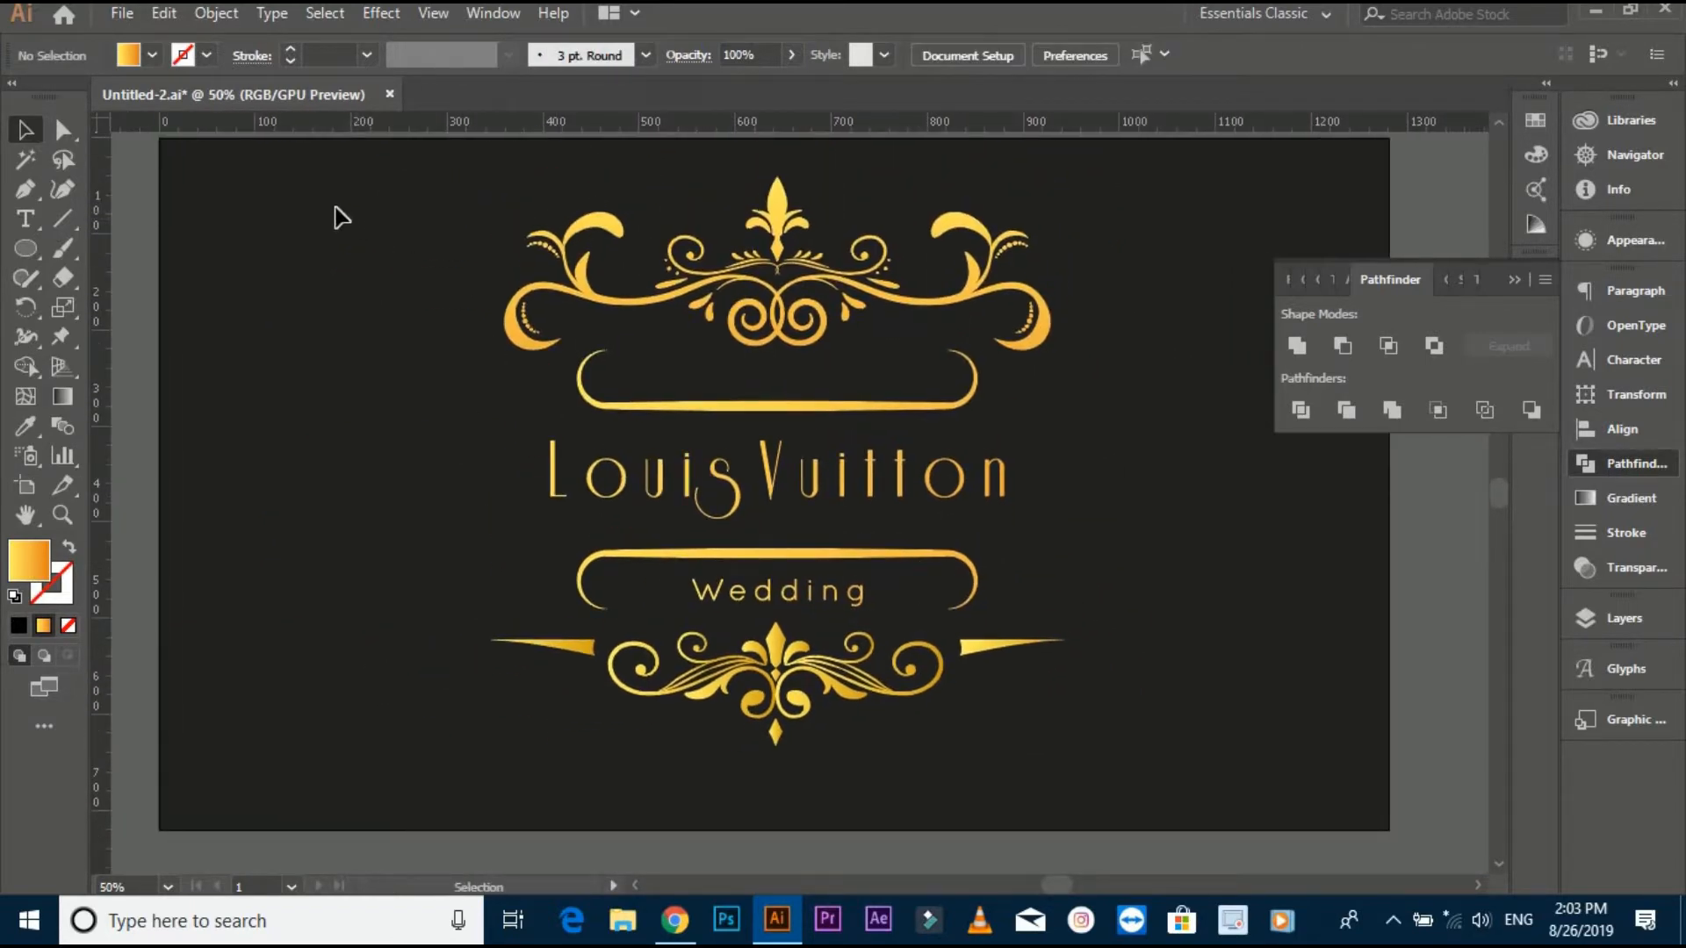
Step: Group all parts of the logo and scale the group down proportionally to about 60% of its size
key(ctrl+a)
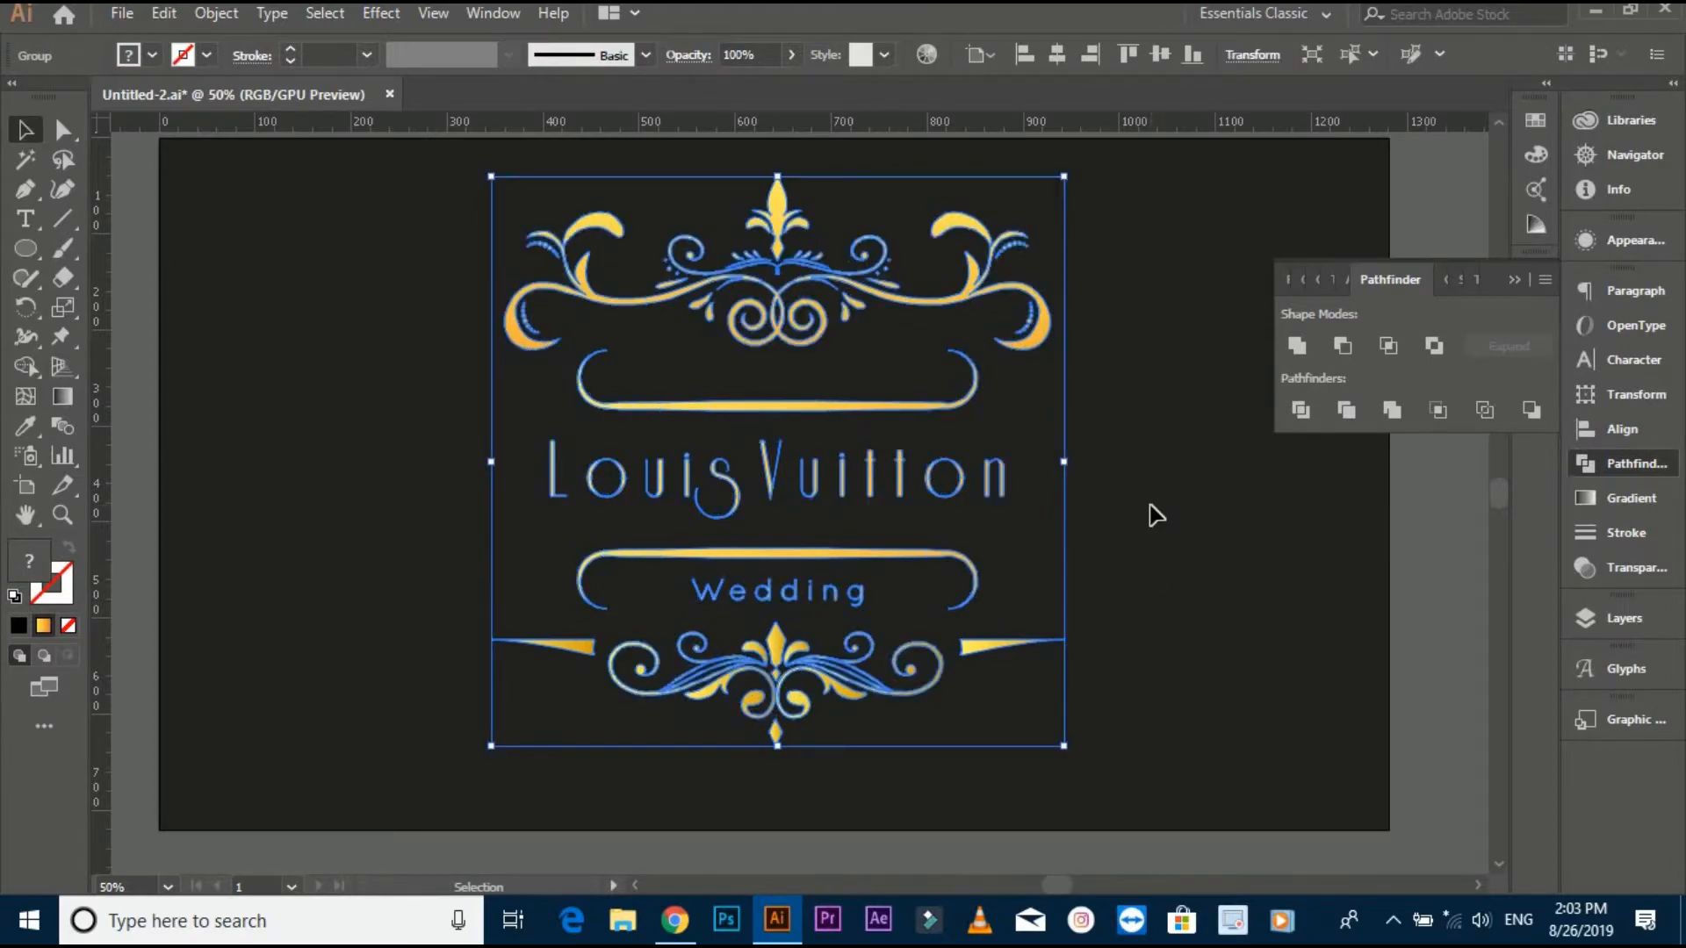
click(818, 425)
click(794, 408)
shift+click(771, 475)
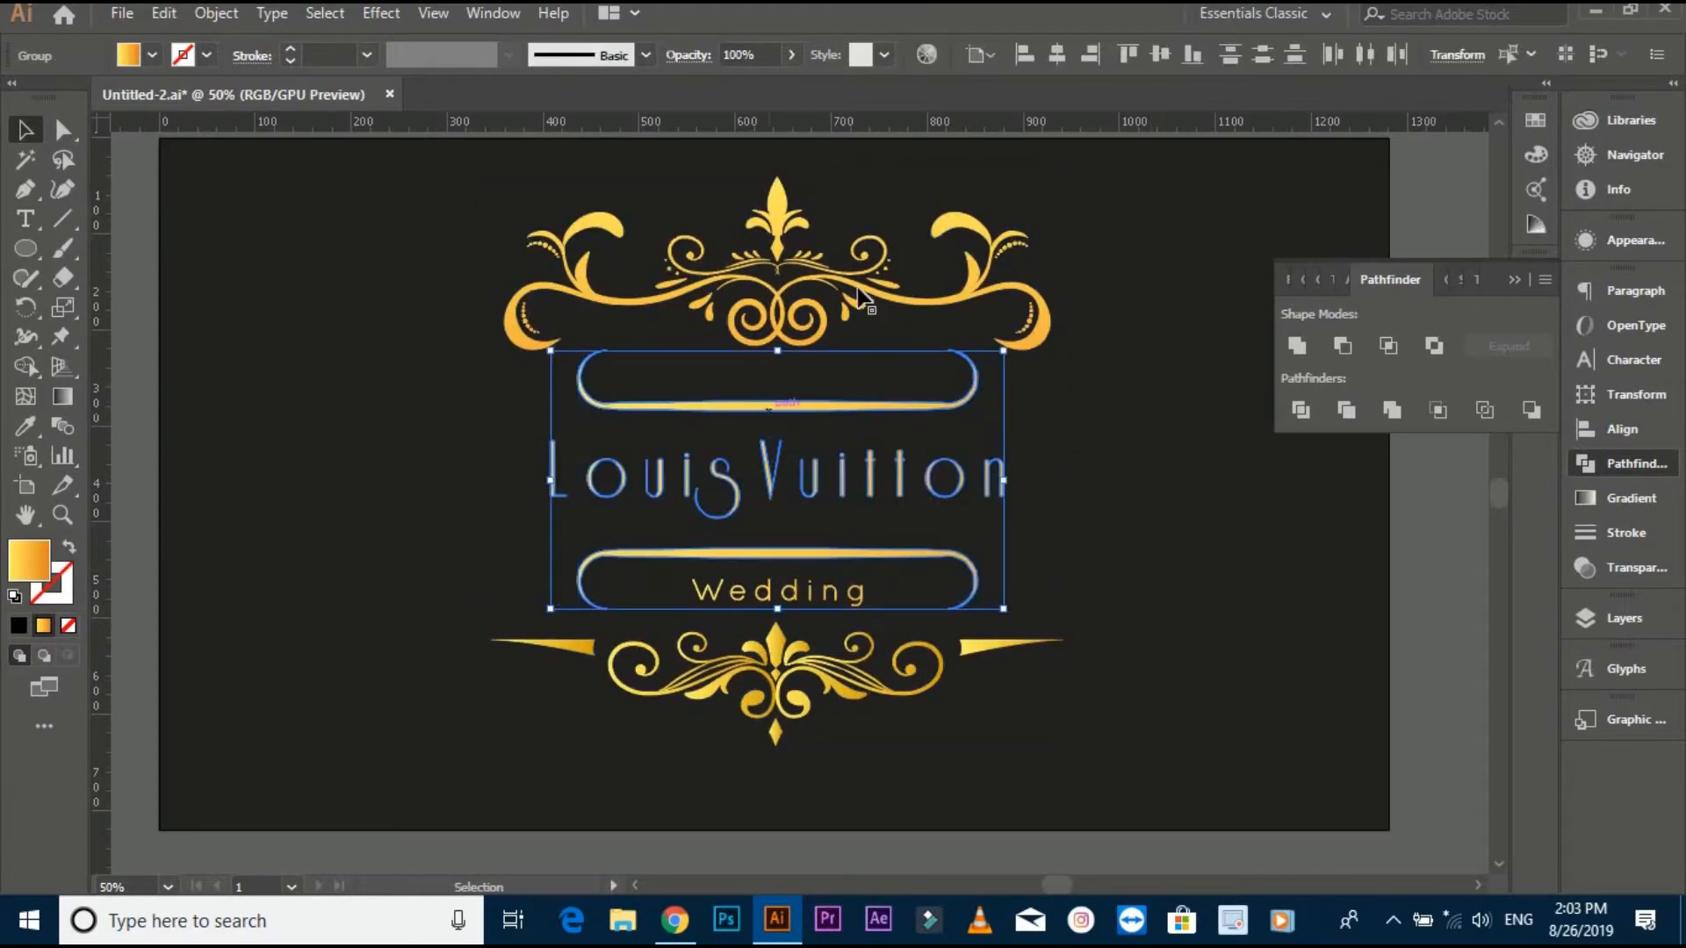
click(1114, 286)
click(826, 314)
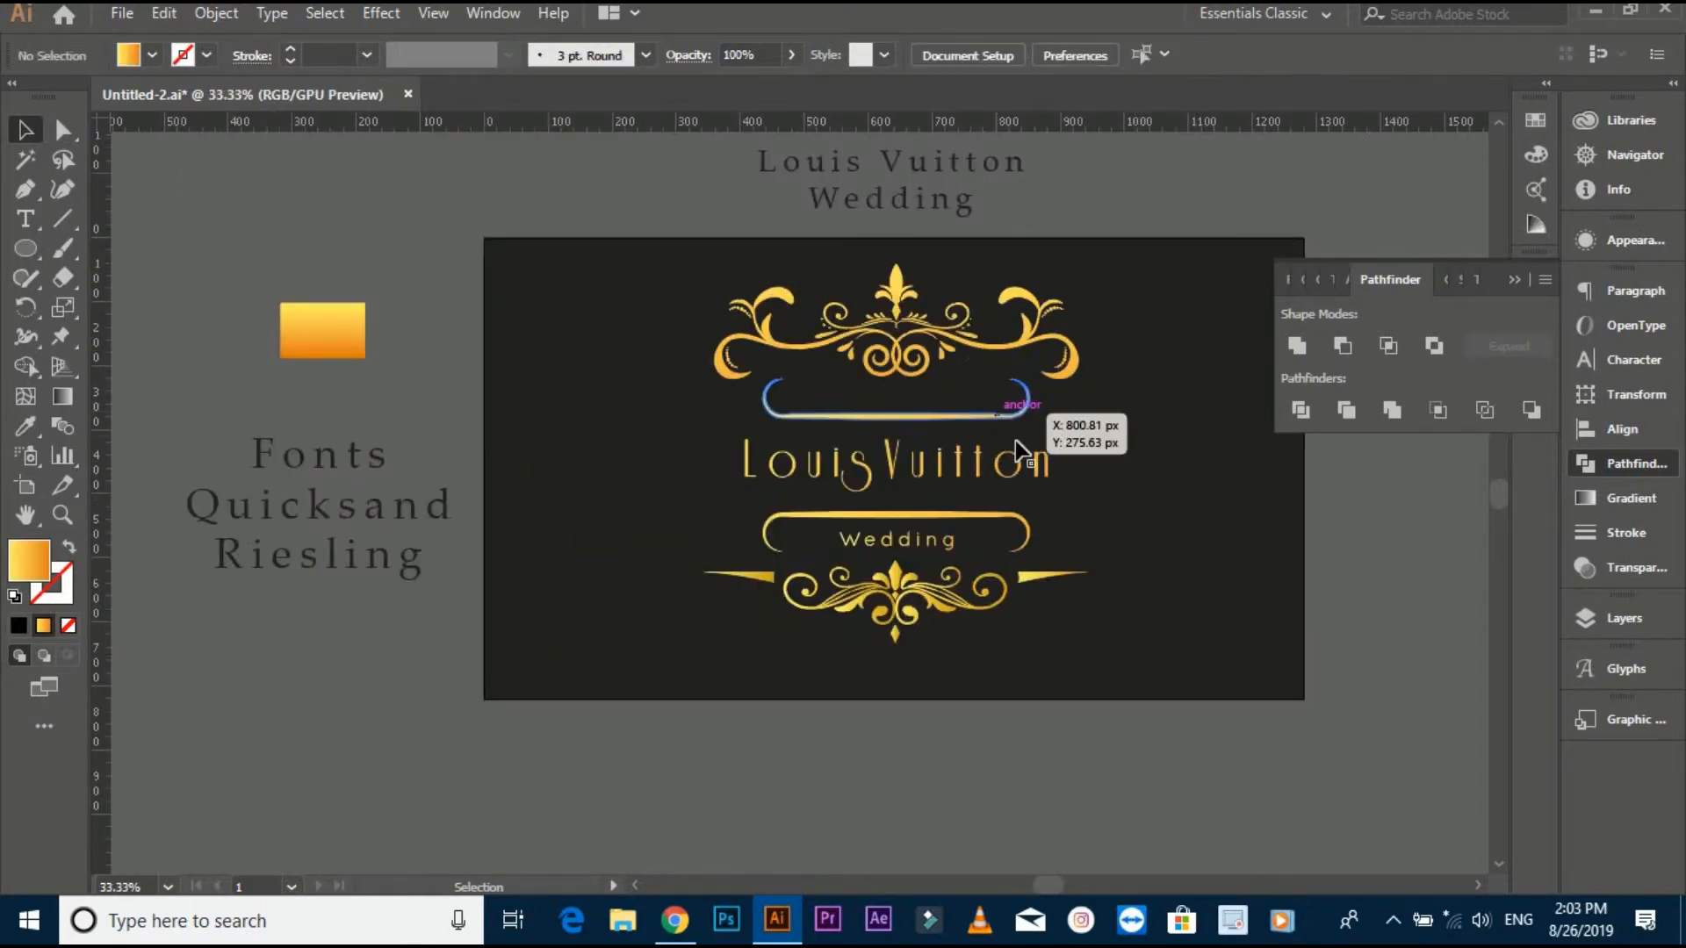
drag(1046, 421, 1076, 562)
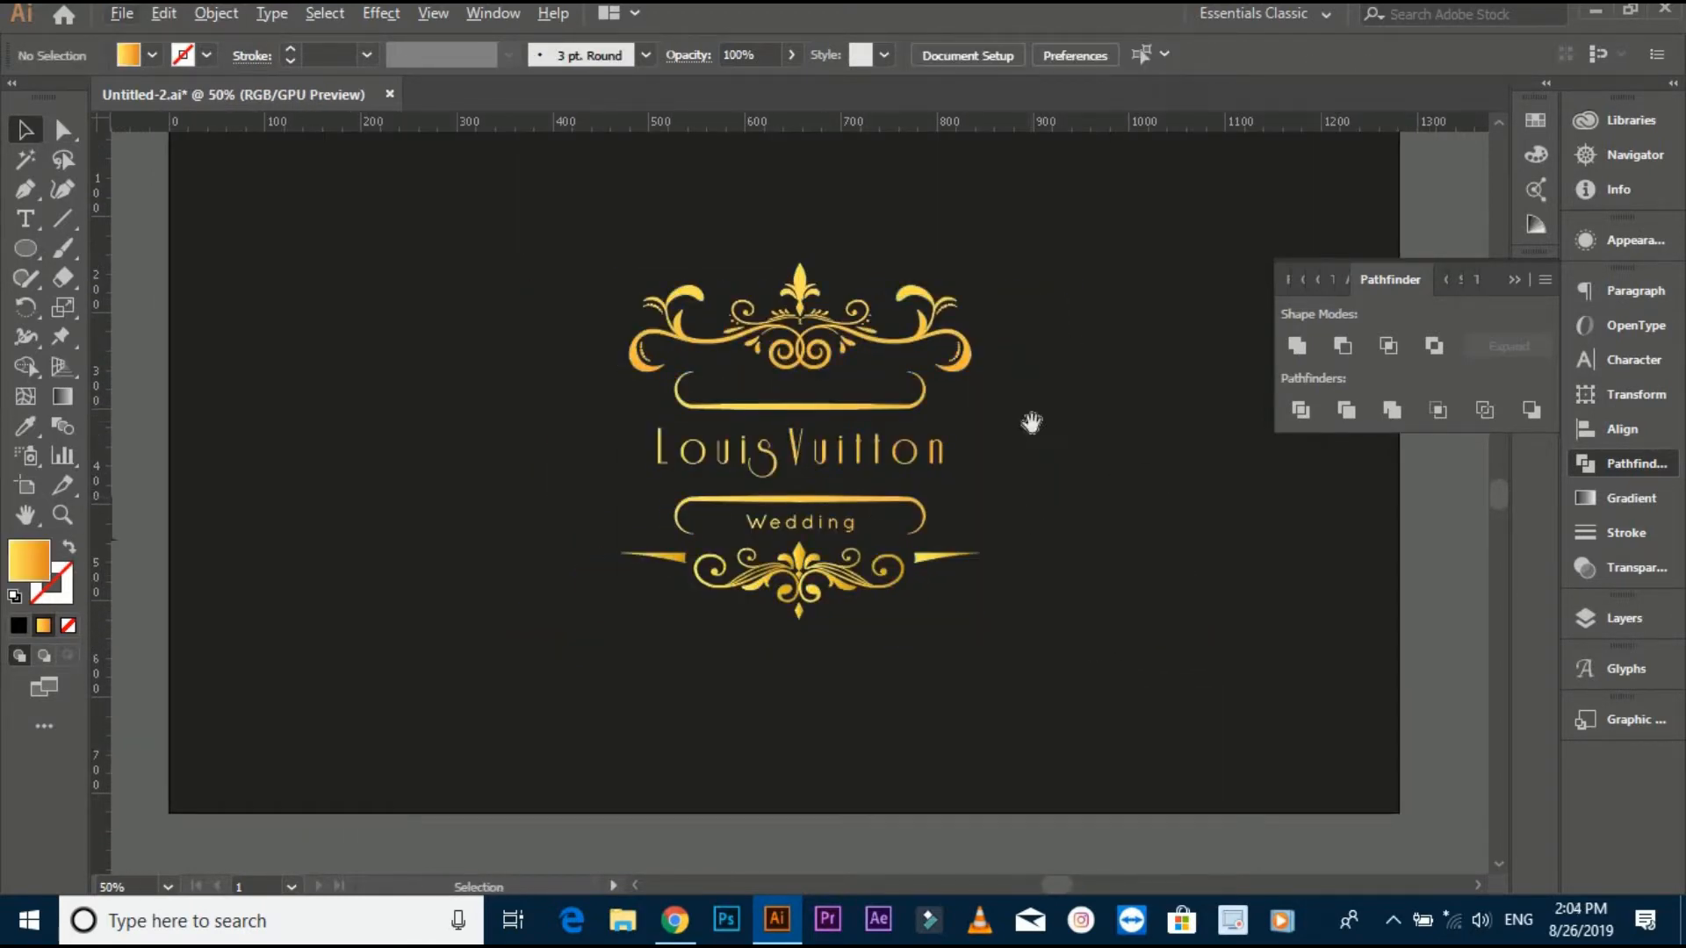
scroll(1031, 423, down, 1)
drag(1032, 424, 975, 489)
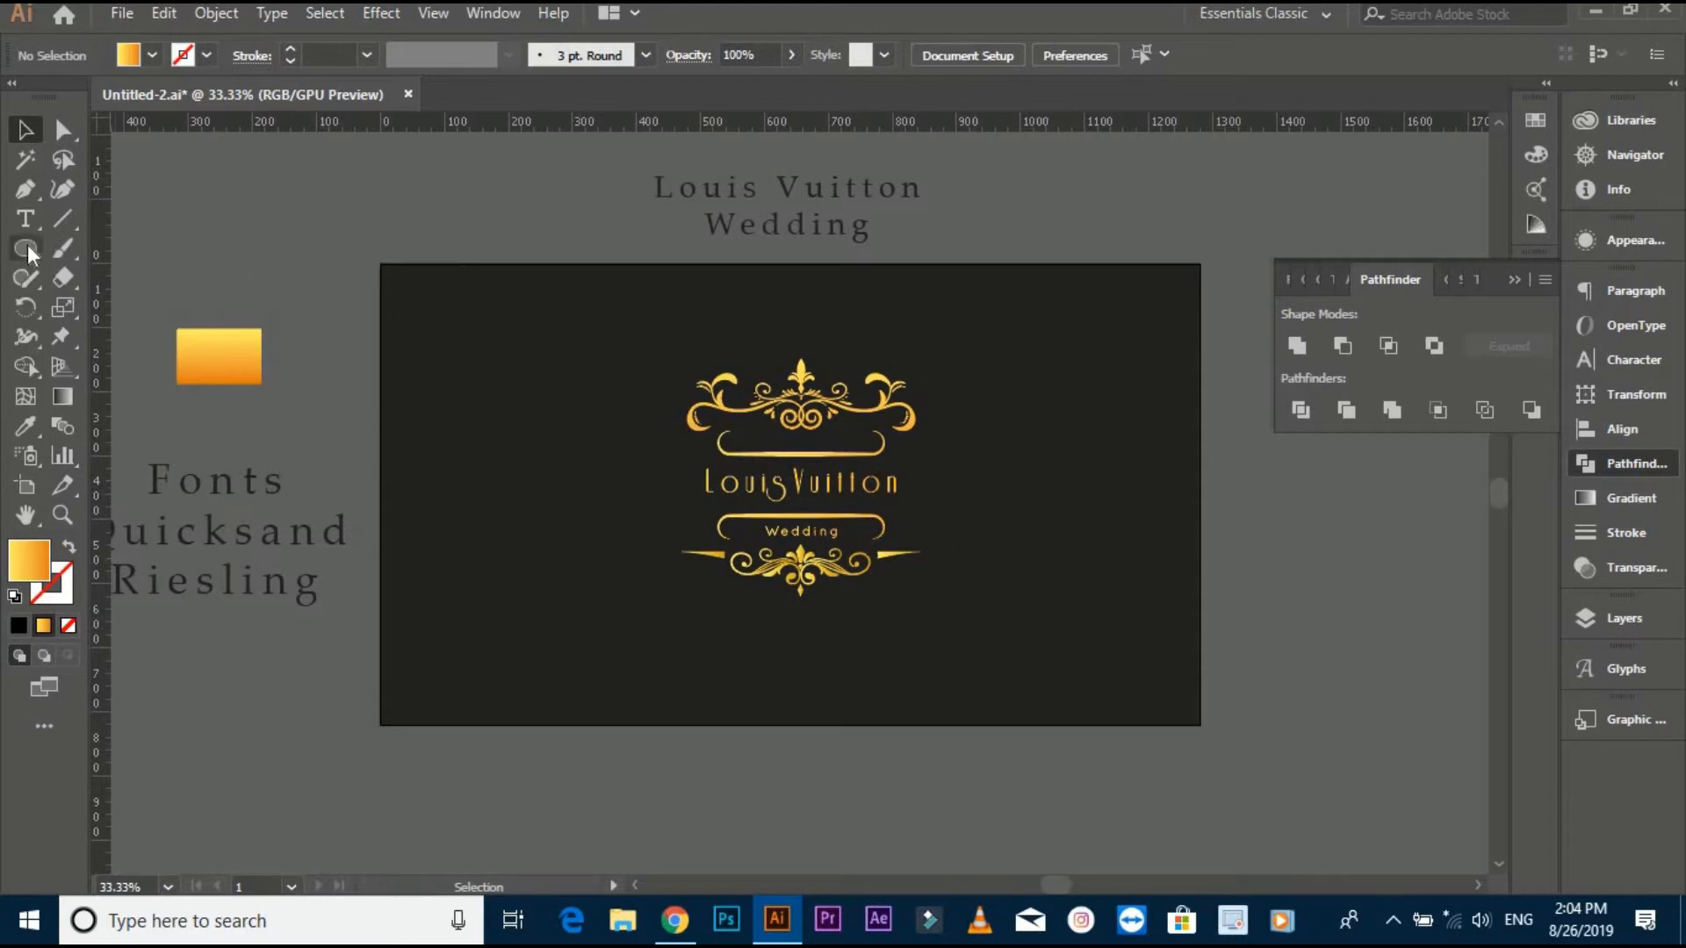
Step: Draw a rectangle about 500 by 400 px over the logo and fill it with the artboard background's dark colour
drag(29, 255, 79, 258)
click(77, 251)
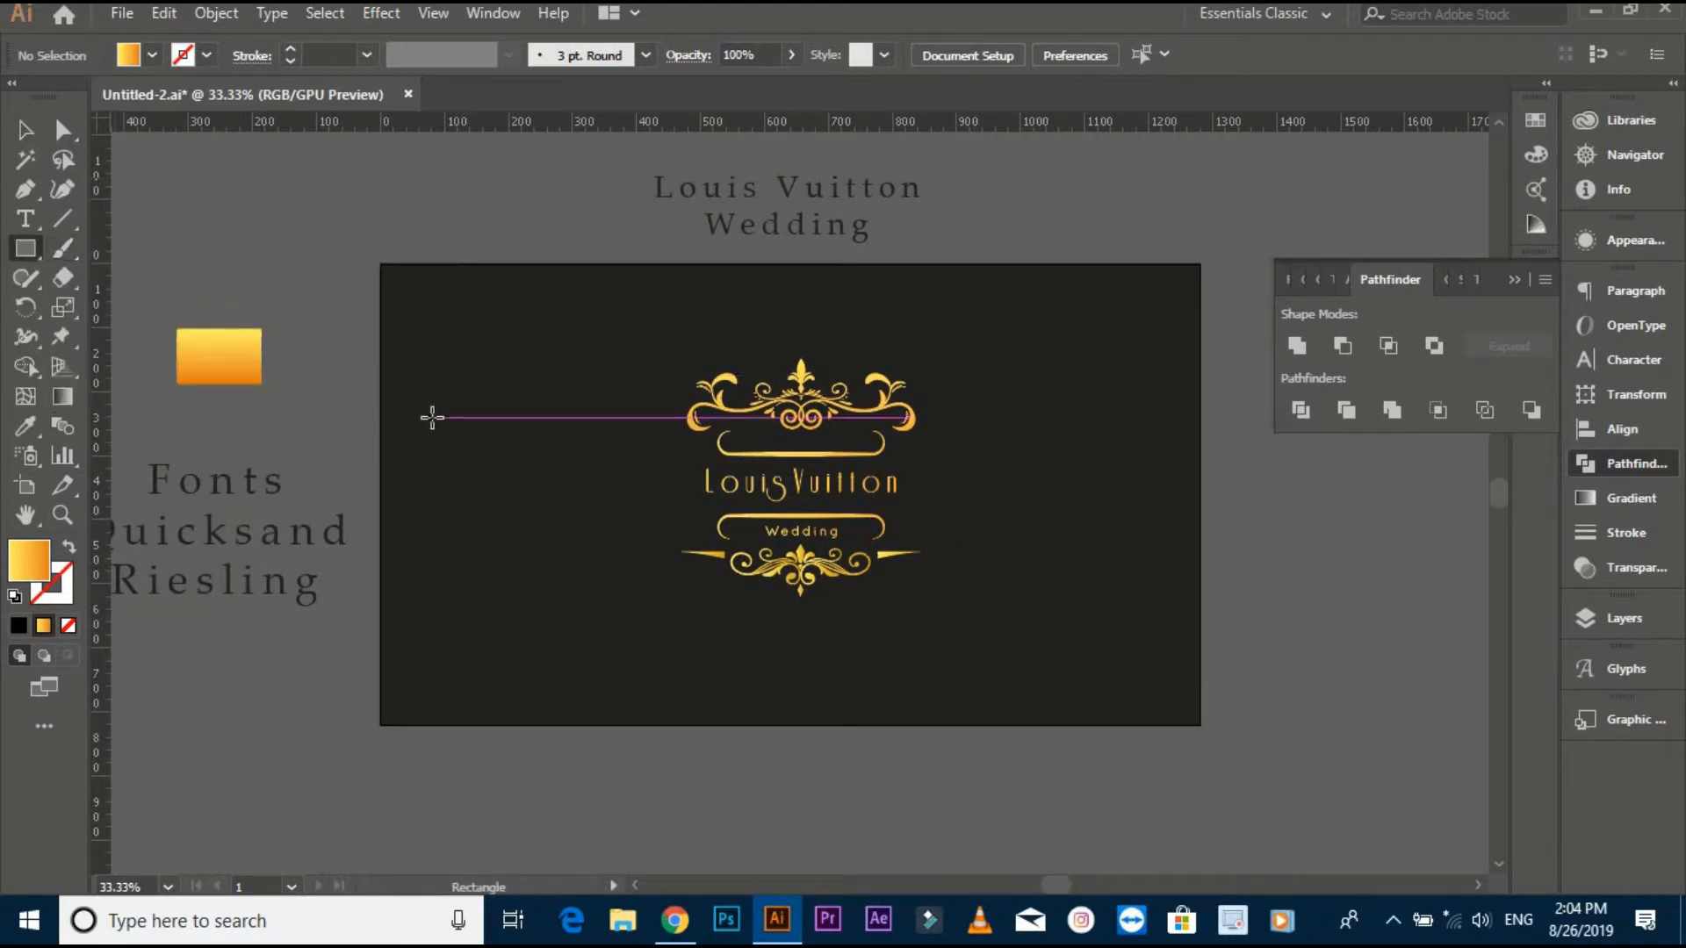
drag(439, 383, 641, 520)
key(ctrl+z)
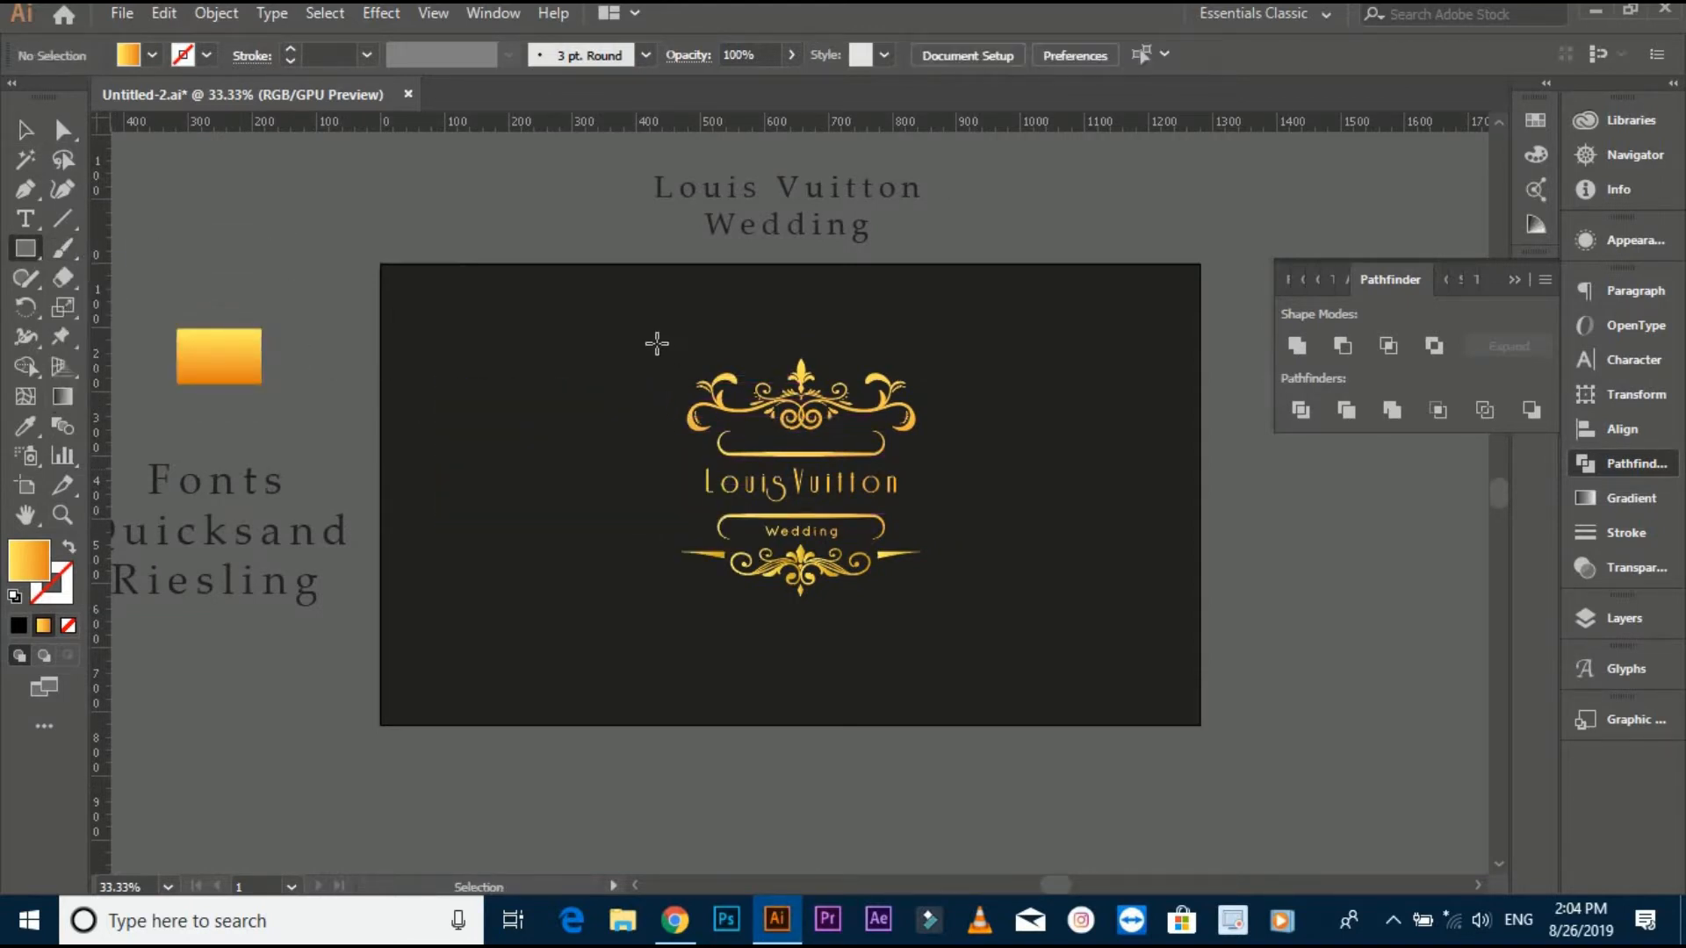
drag(657, 344, 979, 602)
click(27, 430)
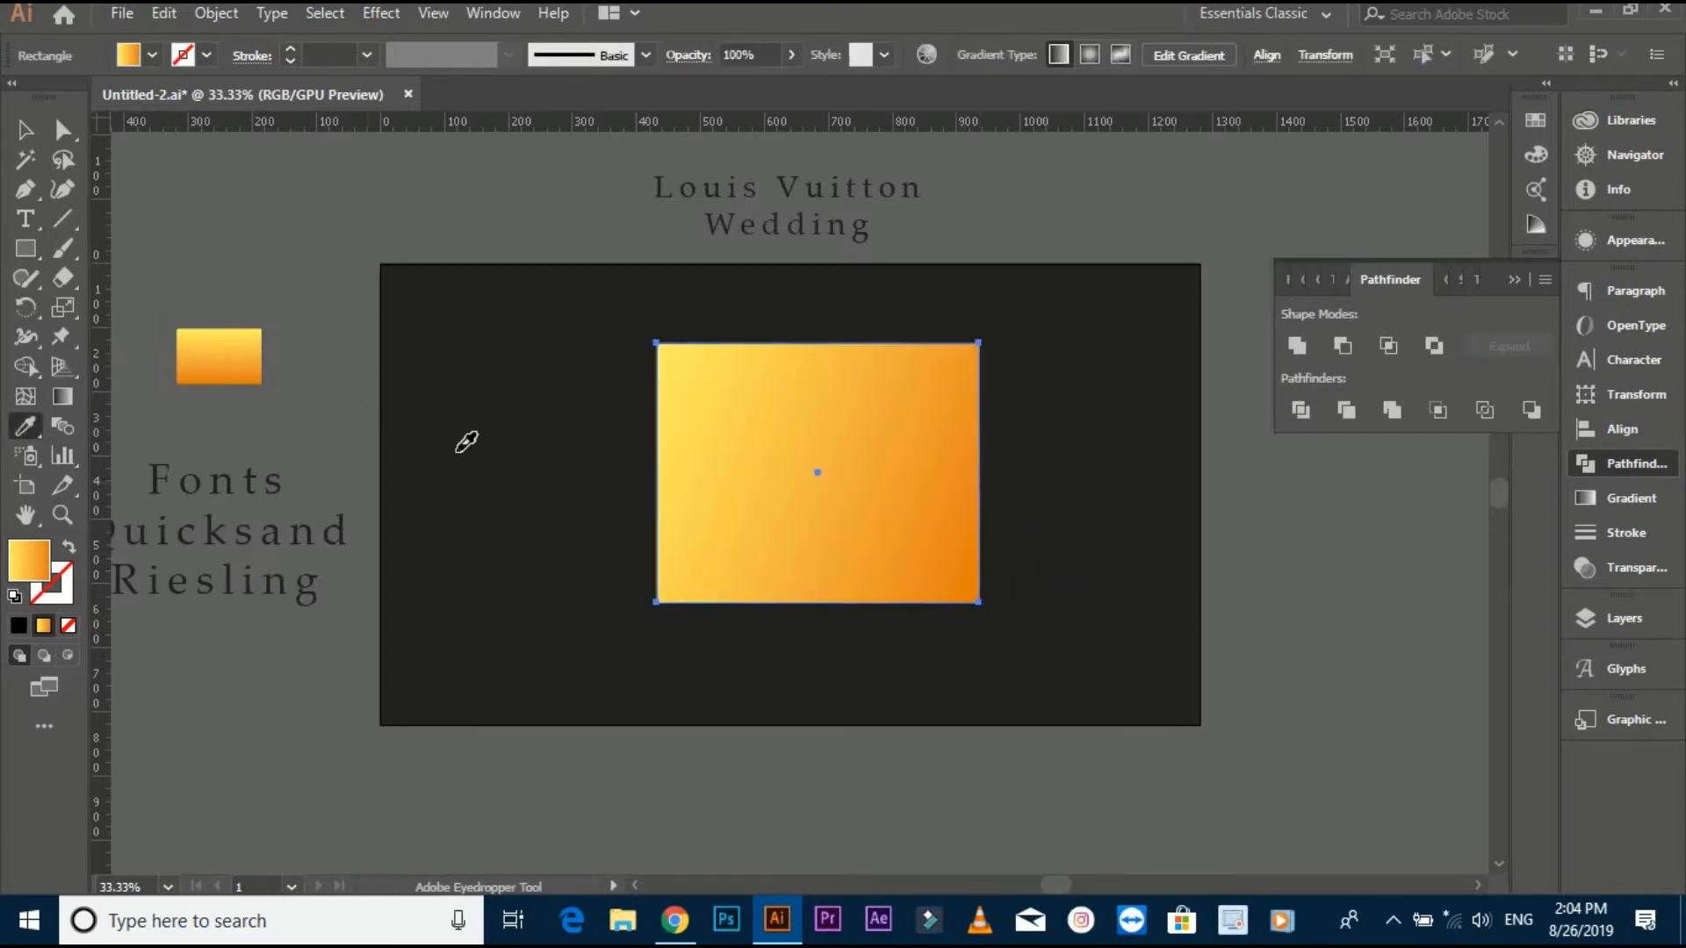
click(466, 439)
Step: Move the dark rectangle about 250 px to the left and bring the grouped logo to the front
click(24, 130)
drag(758, 443, 598, 440)
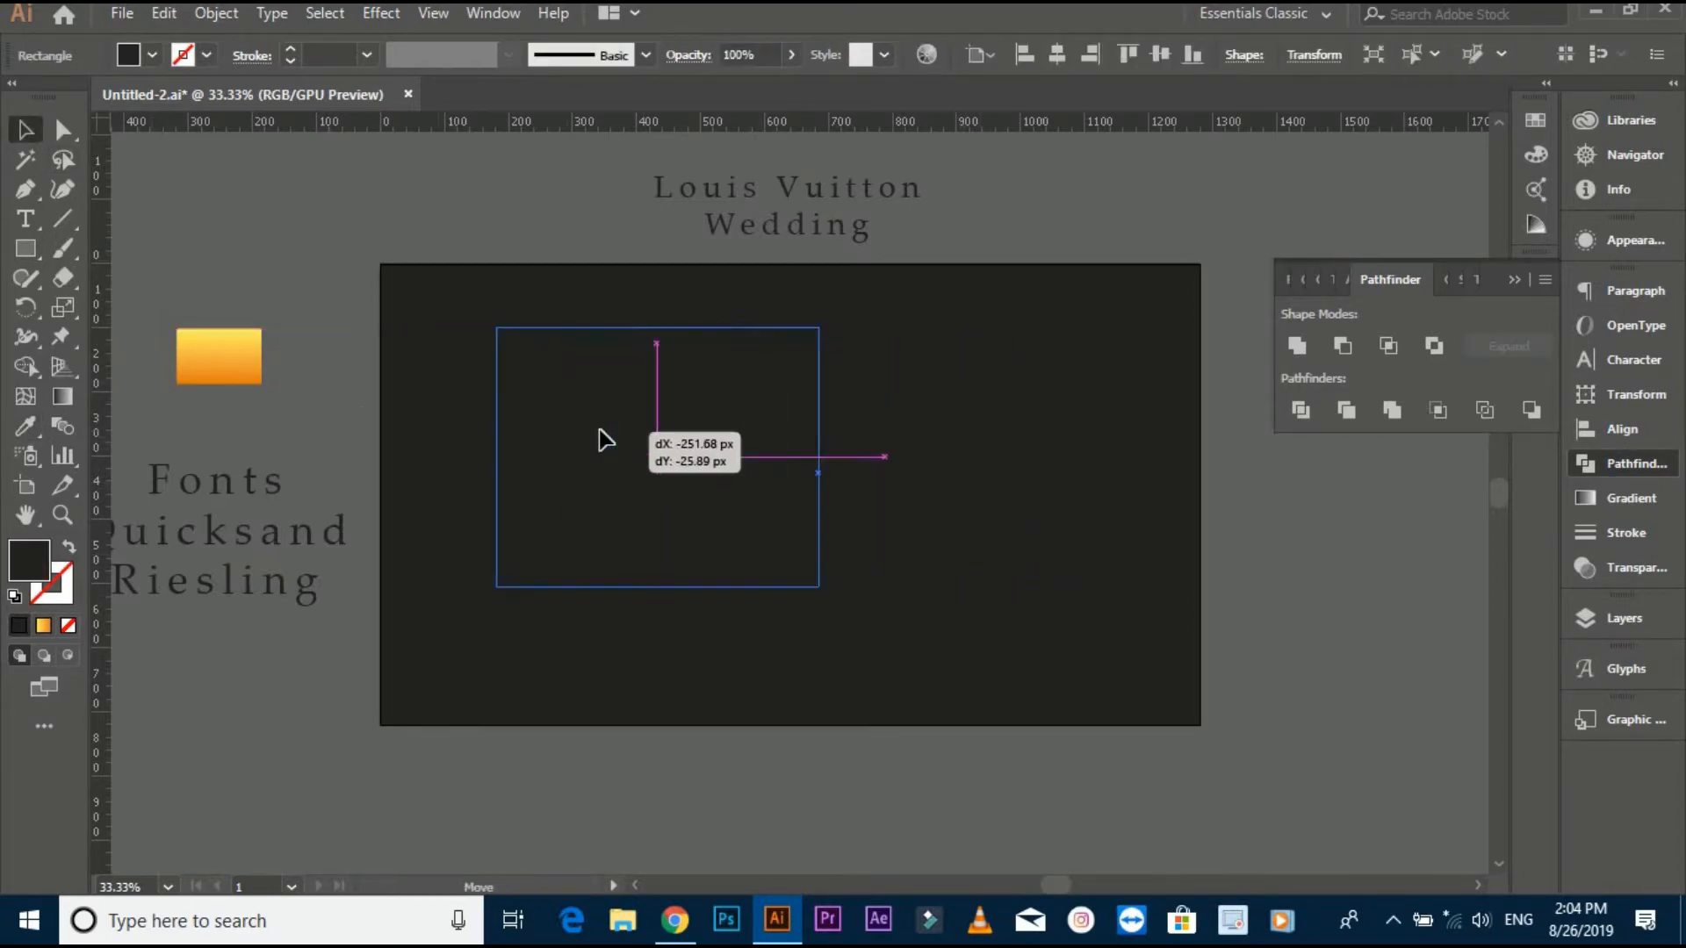
click(853, 464)
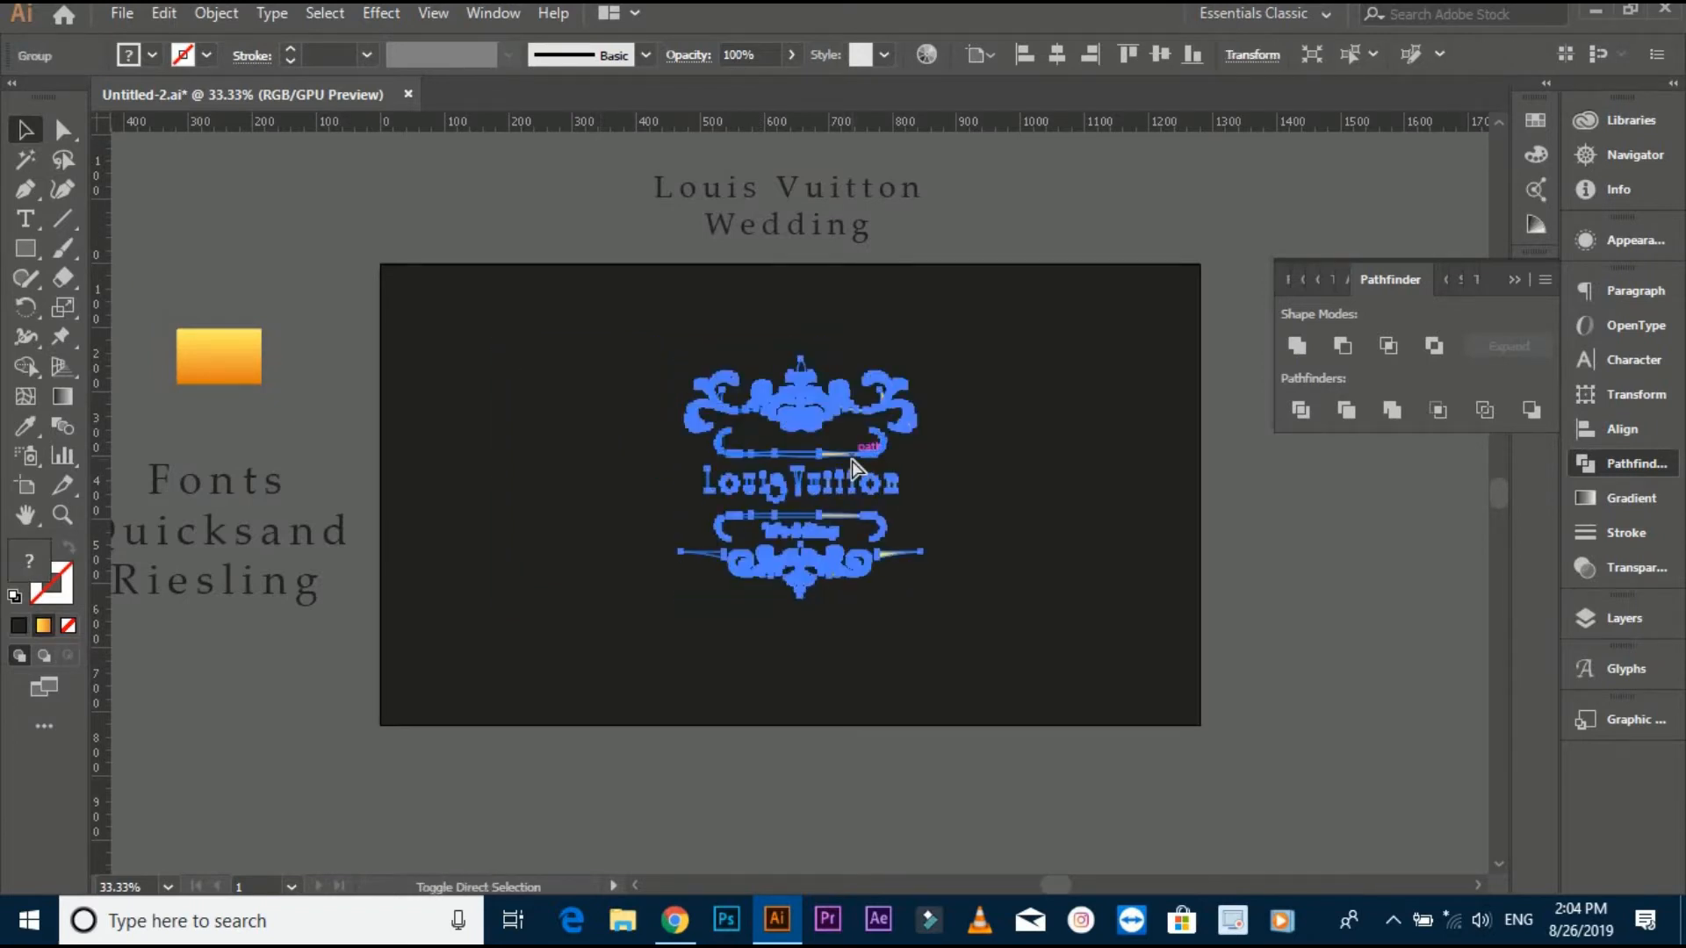
key(ctrl+shift+bracketright)
Step: Centre the logo horizontally and vertically on the dark rectangle, using the rectangle as the key object
drag(1020, 682, 591, 478)
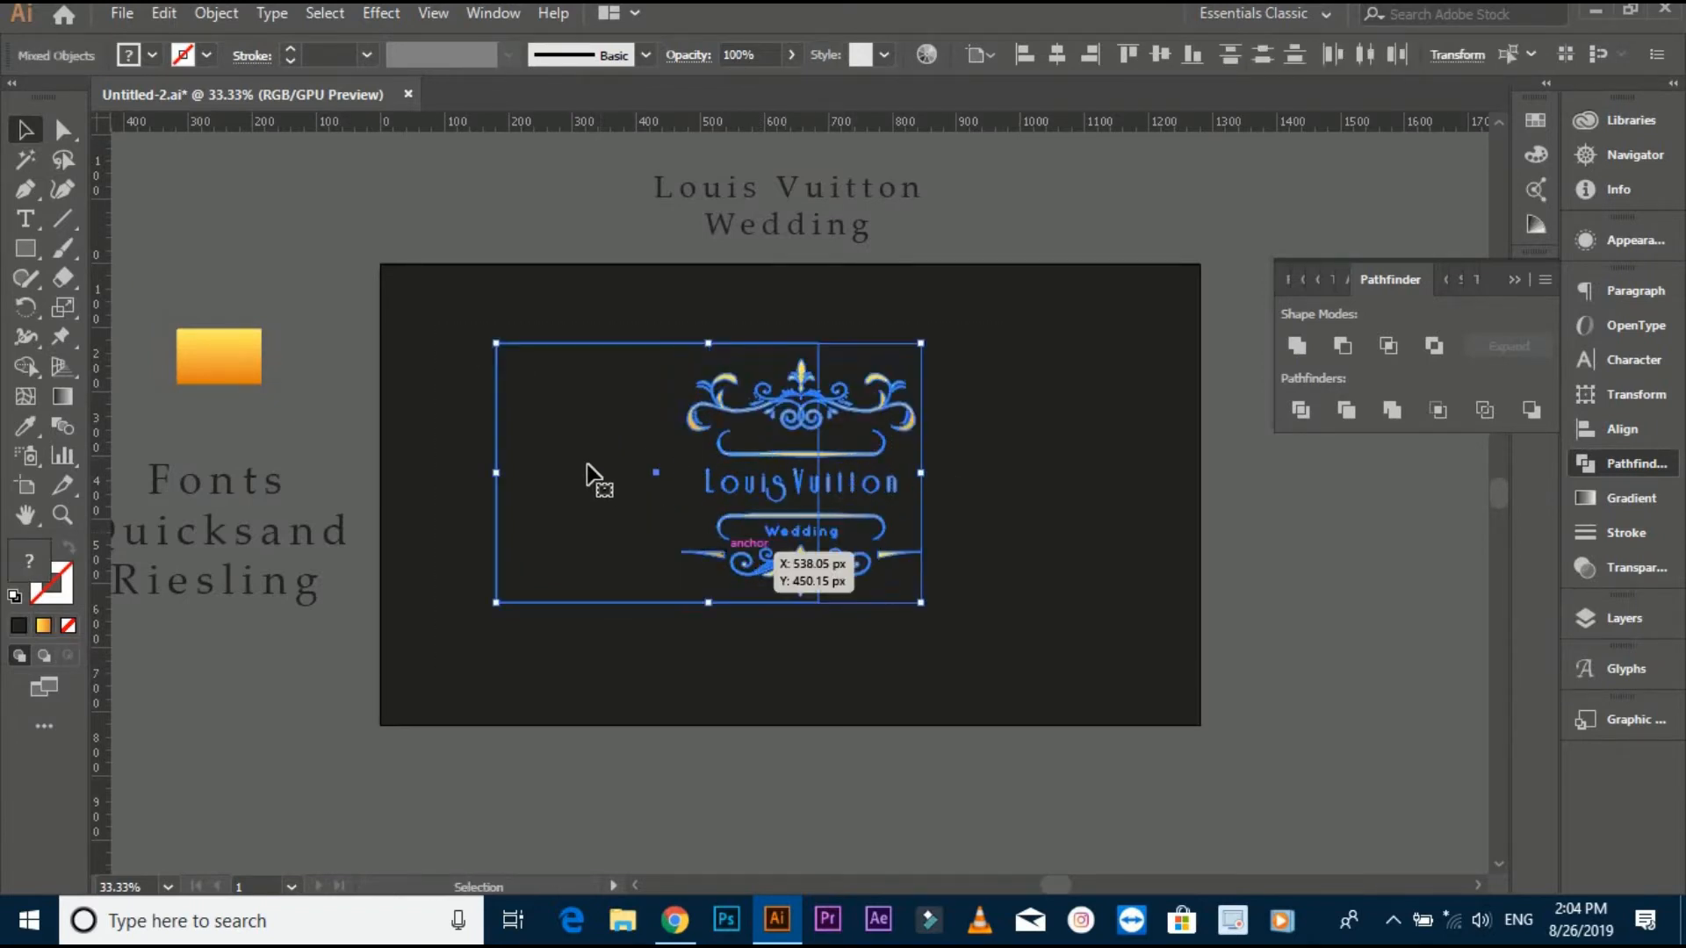
click(629, 456)
click(1050, 59)
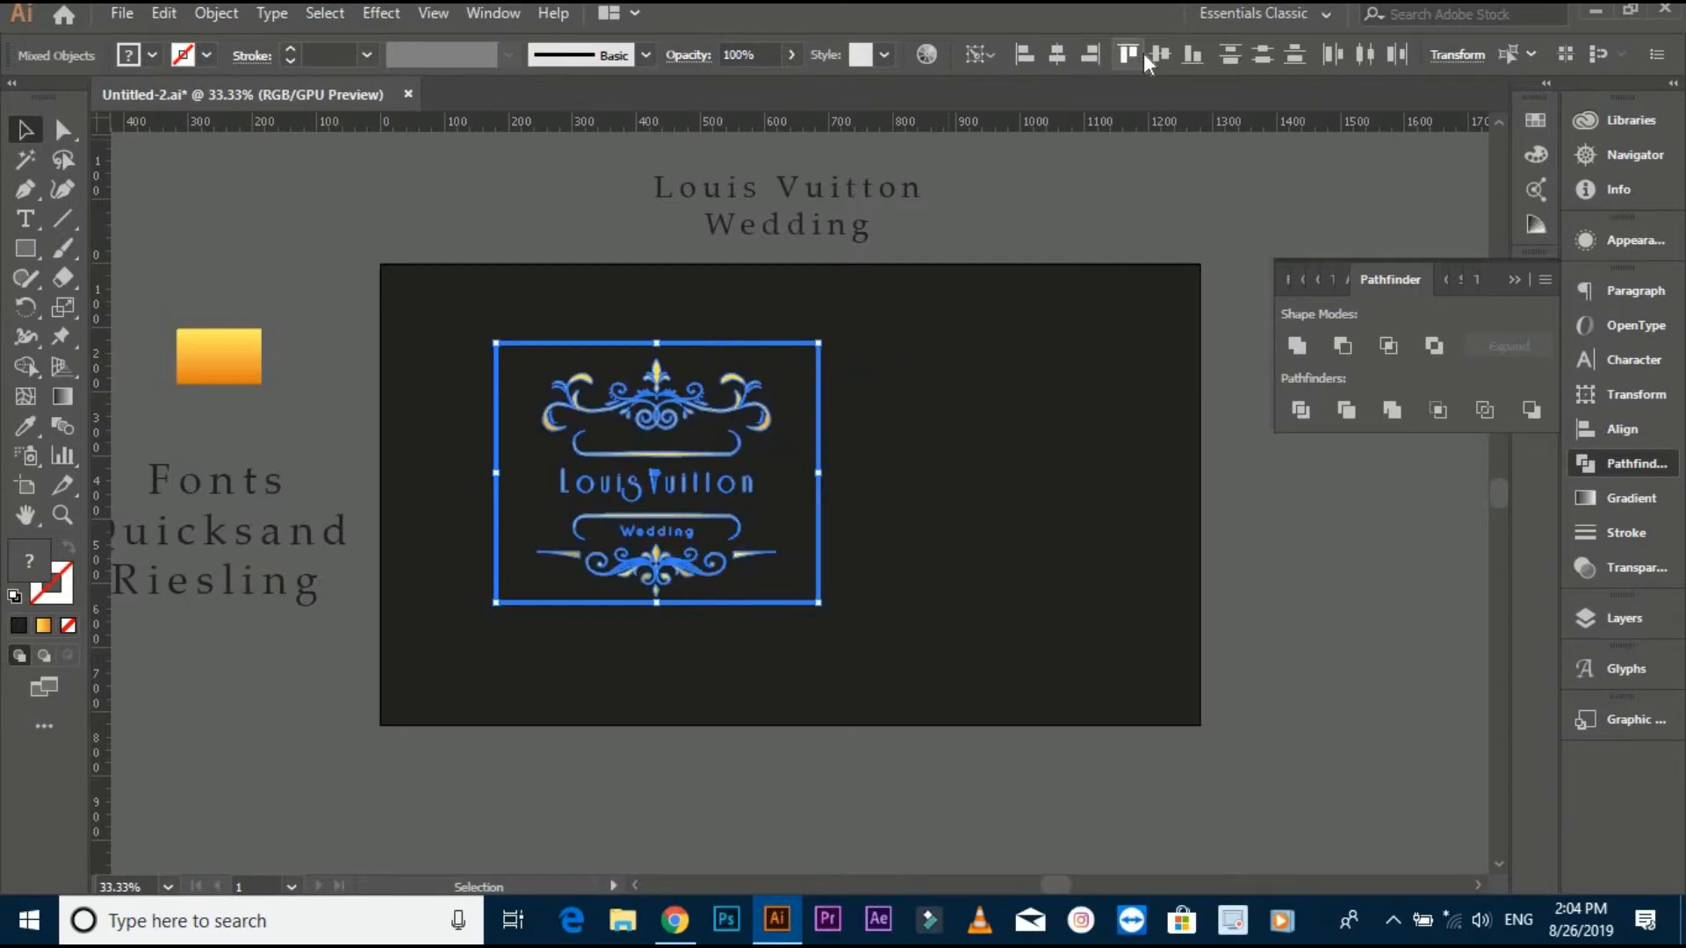
click(1160, 54)
Step: Centre the dark rectangle and the logo horizontally and vertically on the artboard, keeping the logo centred on the rectangle
drag(784, 482, 946, 470)
click(1092, 431)
scroll(927, 523, up, 1)
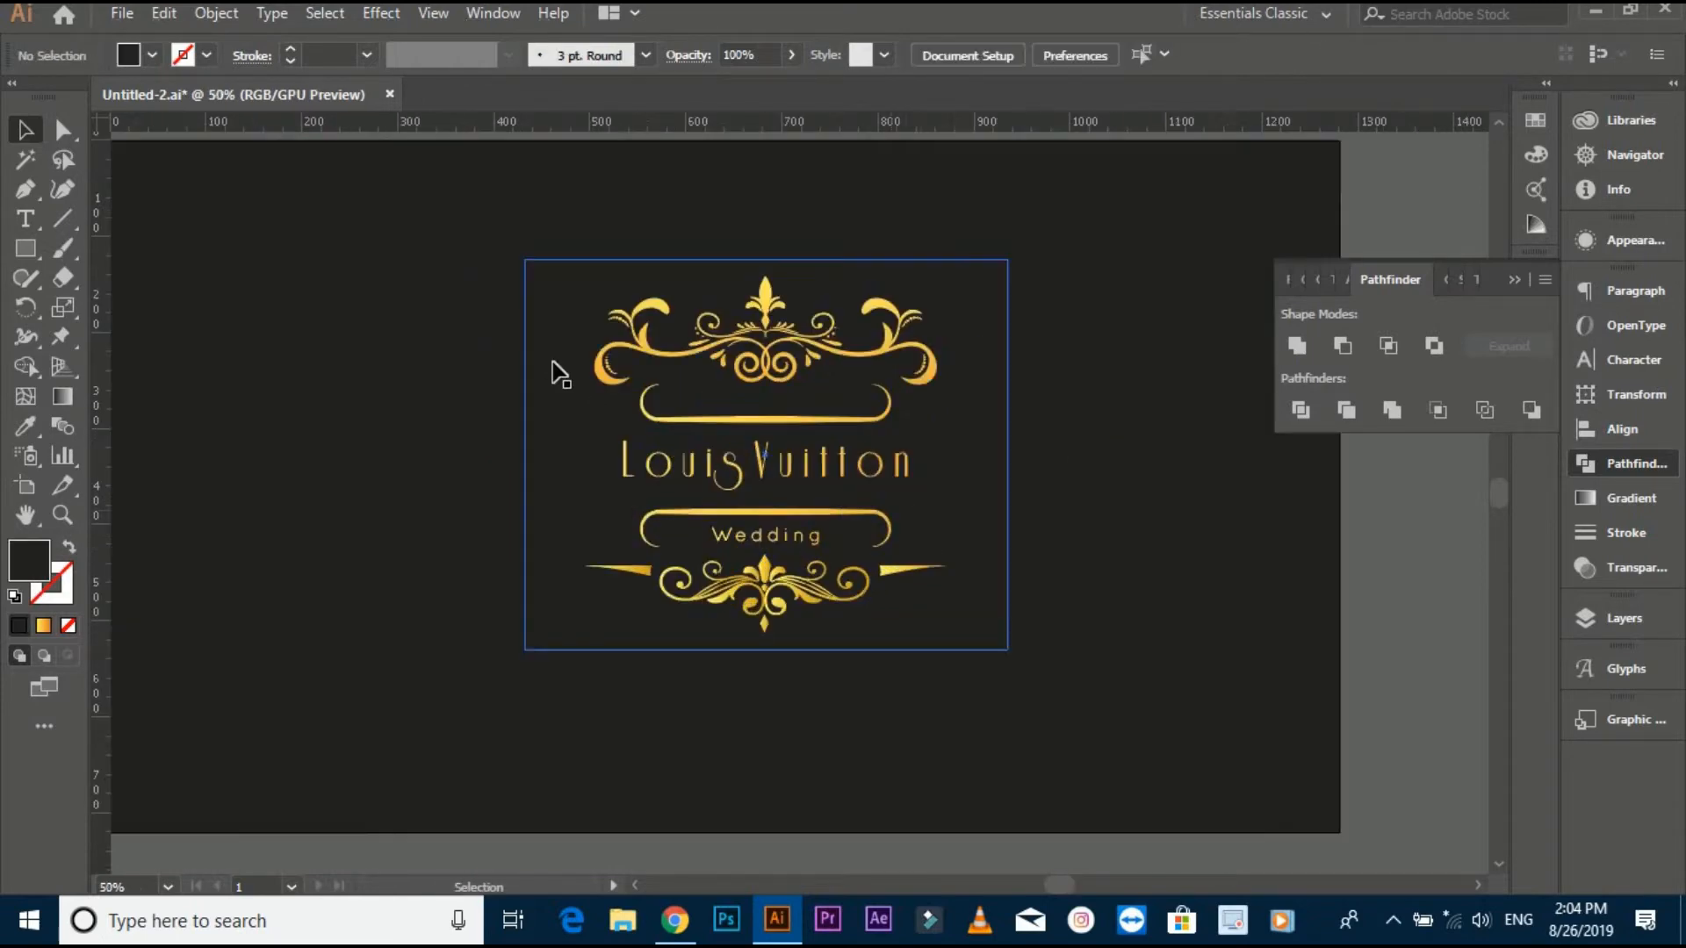
click(1001, 458)
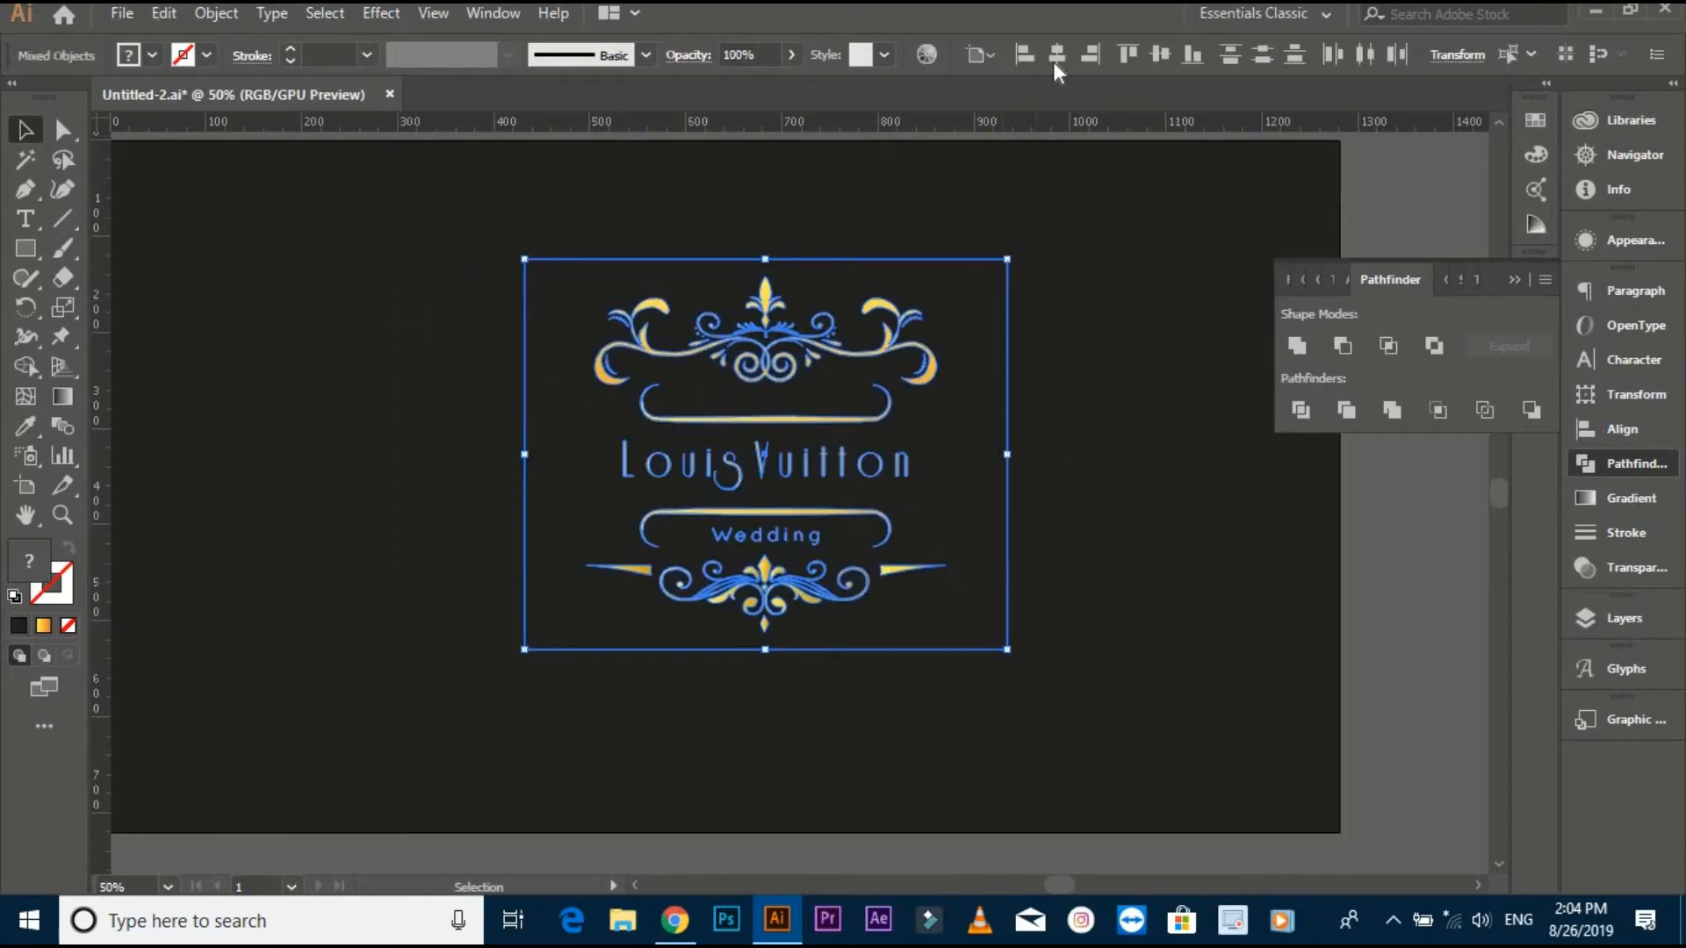
click(1057, 56)
click(1158, 56)
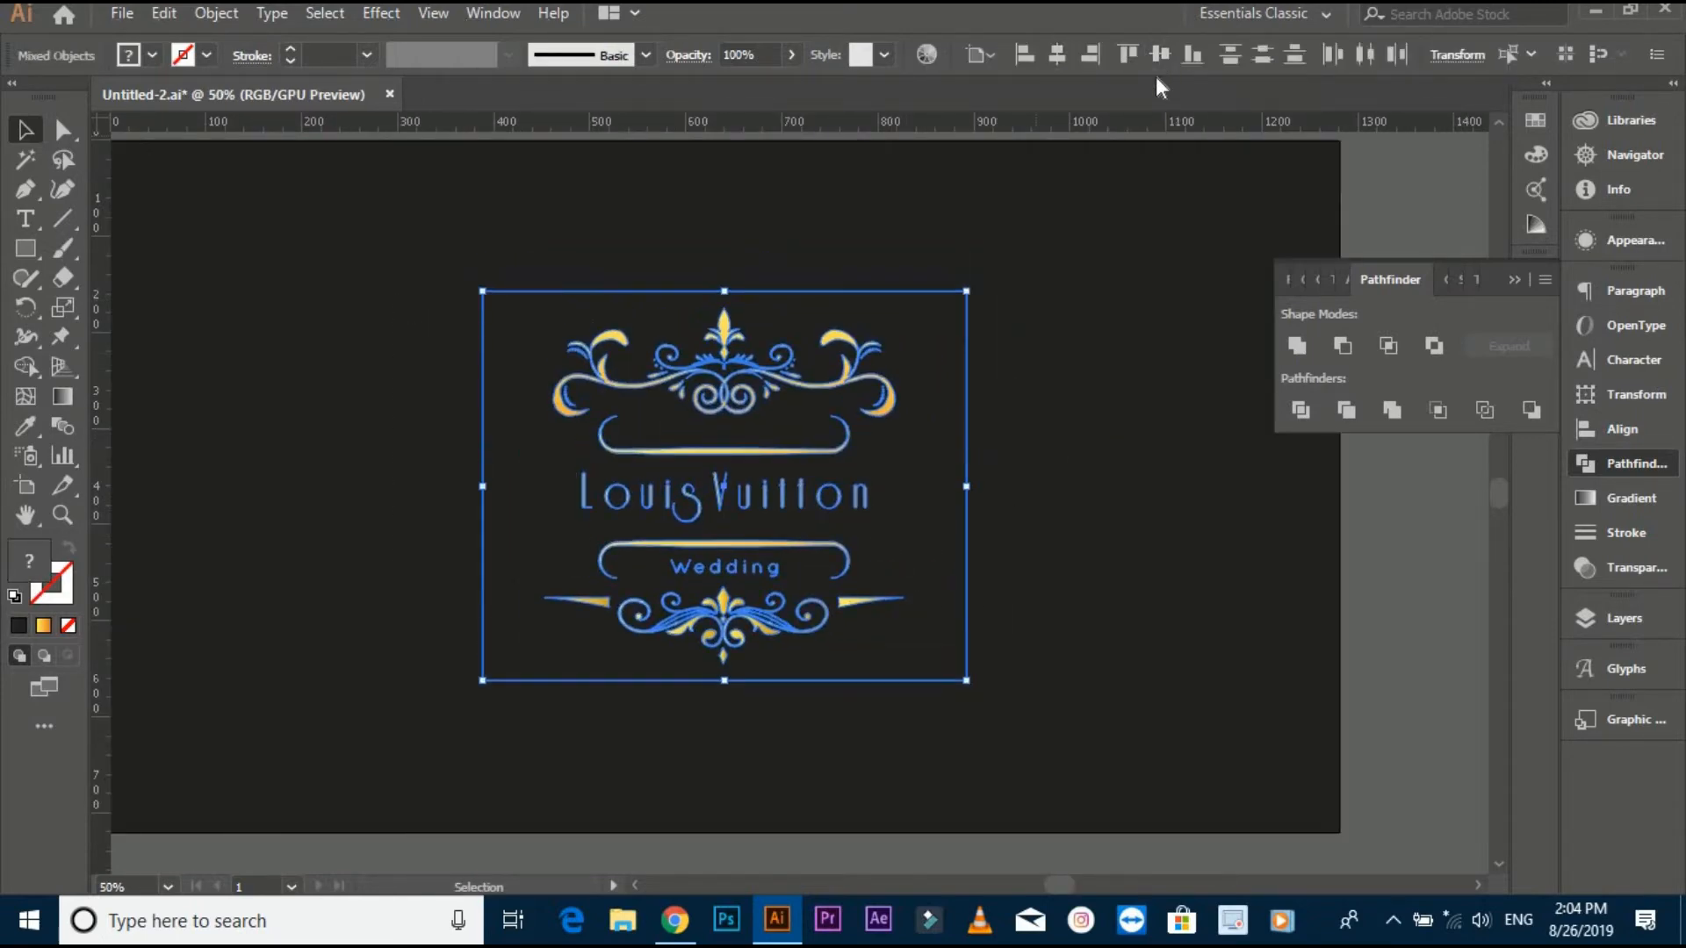
click(895, 307)
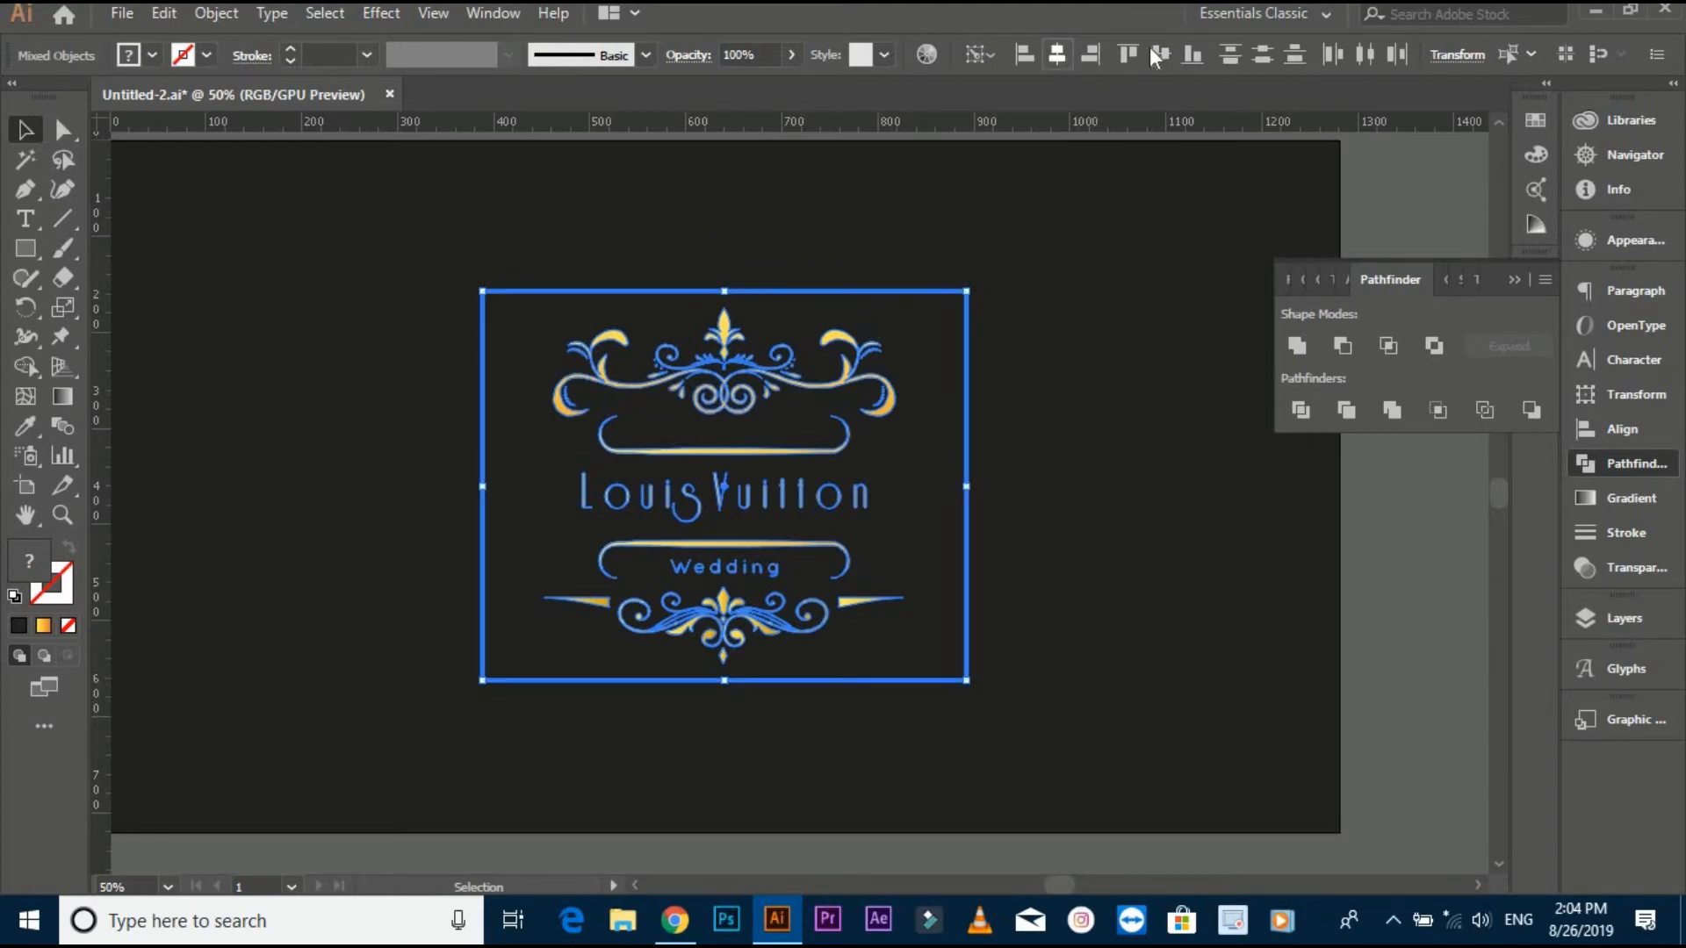
click(1097, 343)
click(778, 602)
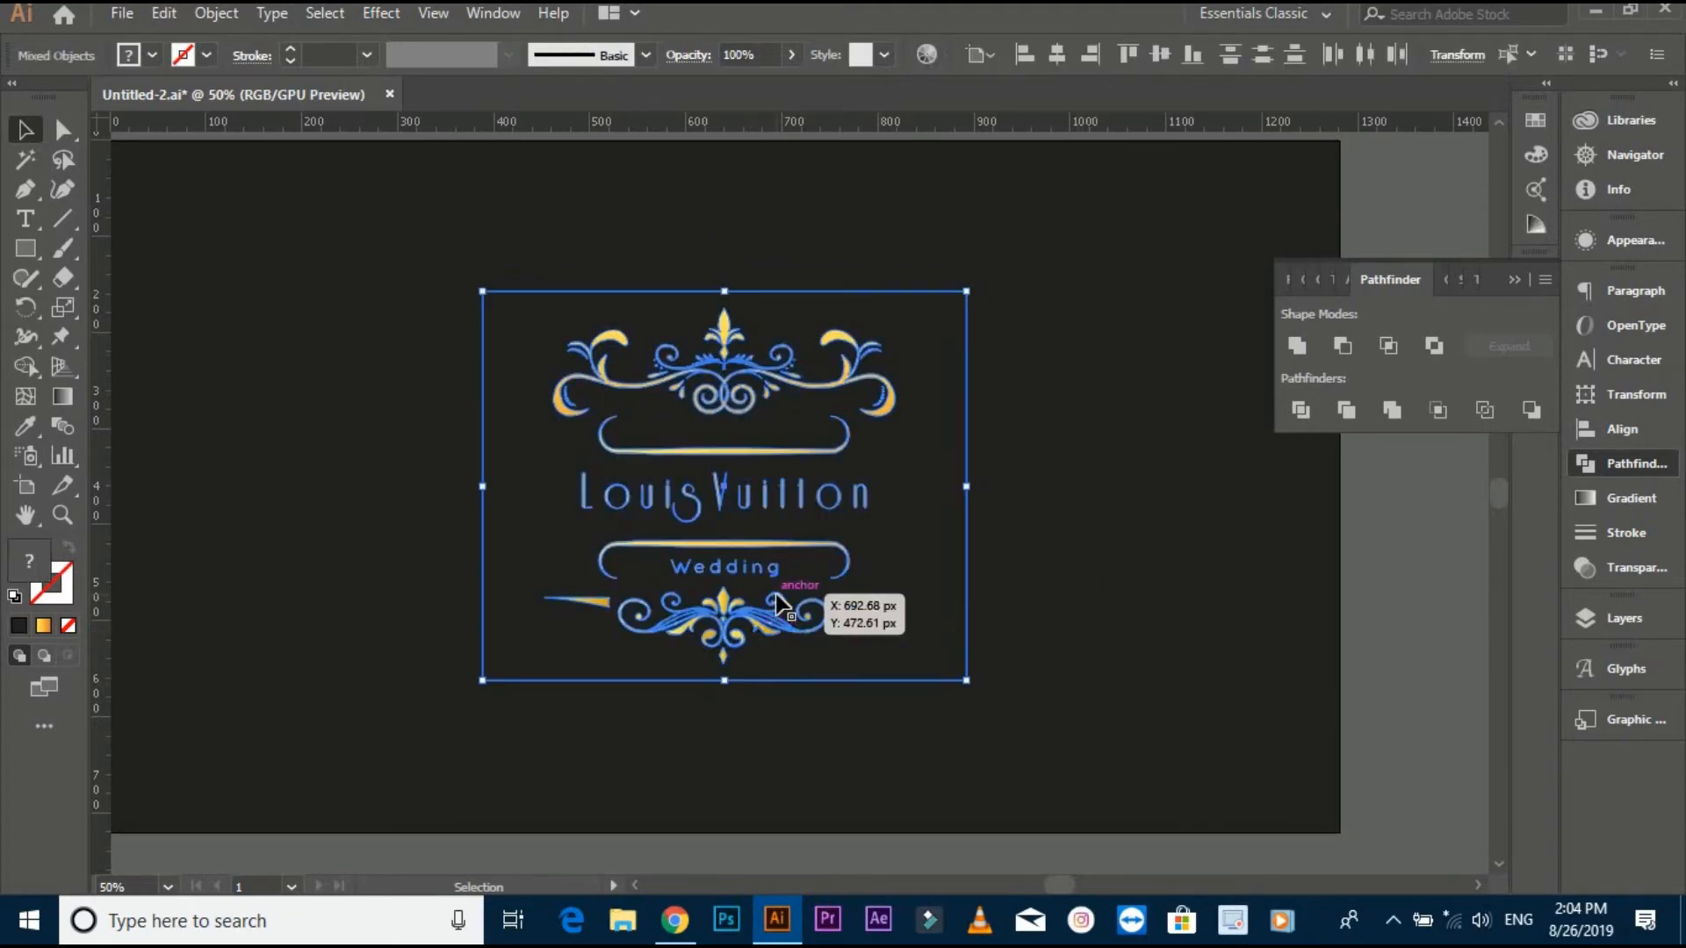
key(ctrl+g)
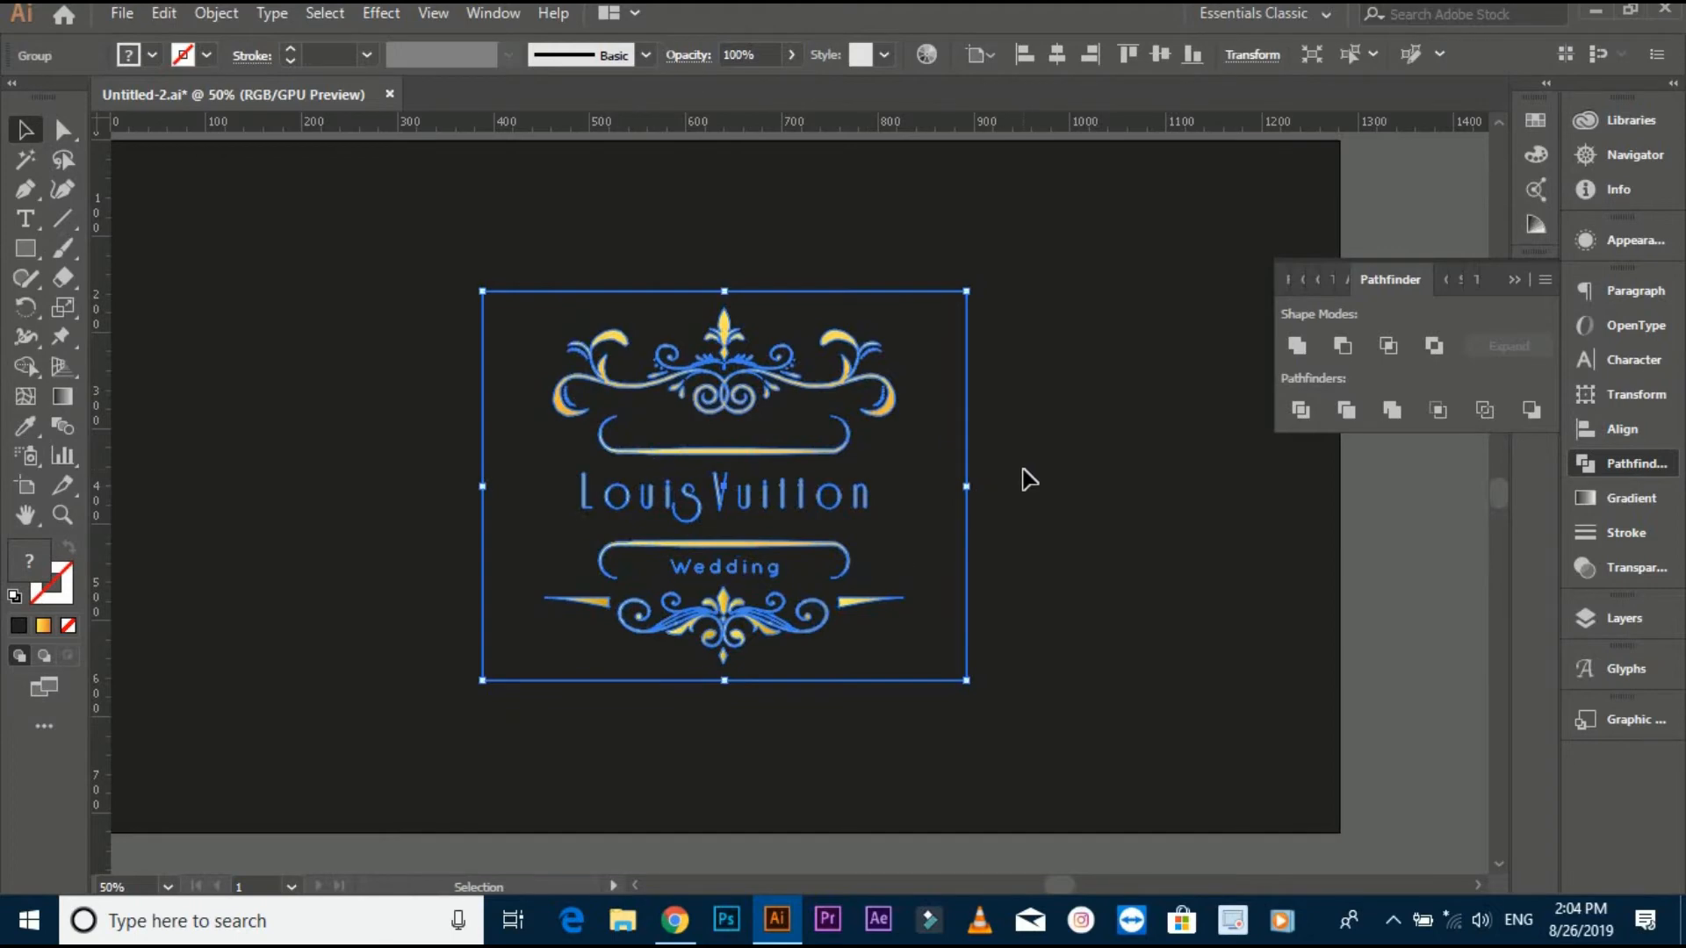
click(1023, 471)
click(968, 404)
key(ctrl+shift+g)
click(1082, 378)
Step: Round all four corners of the dark rectangle strongly and group the rectangle with the logo
click(964, 372)
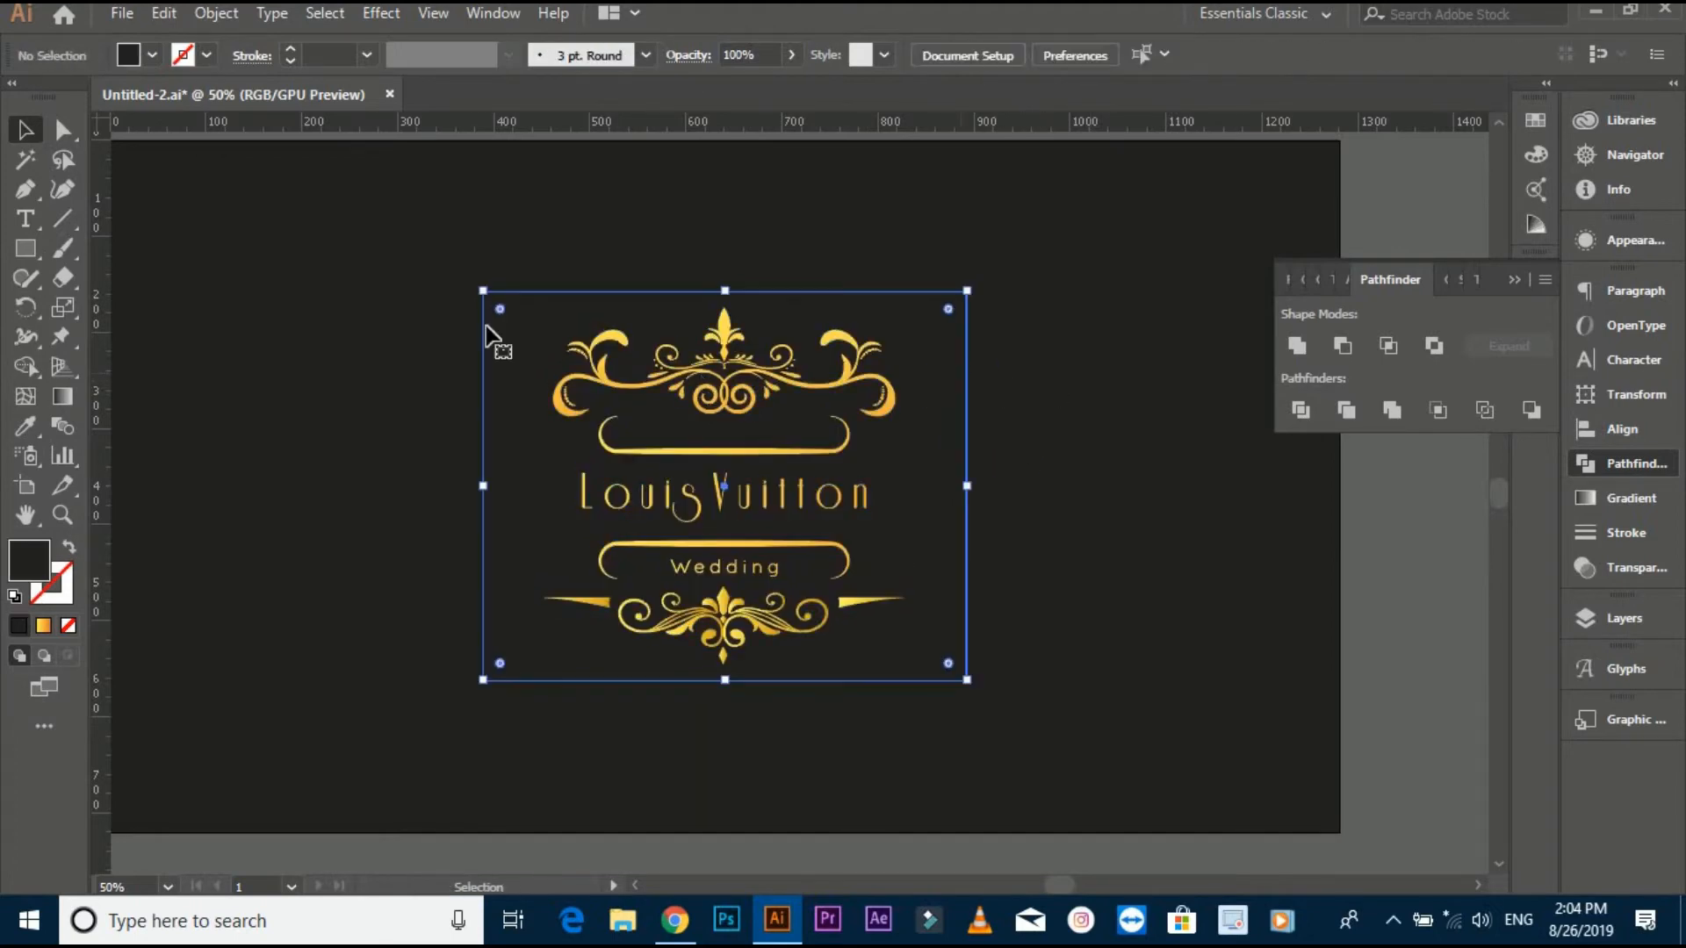
drag(498, 312, 588, 367)
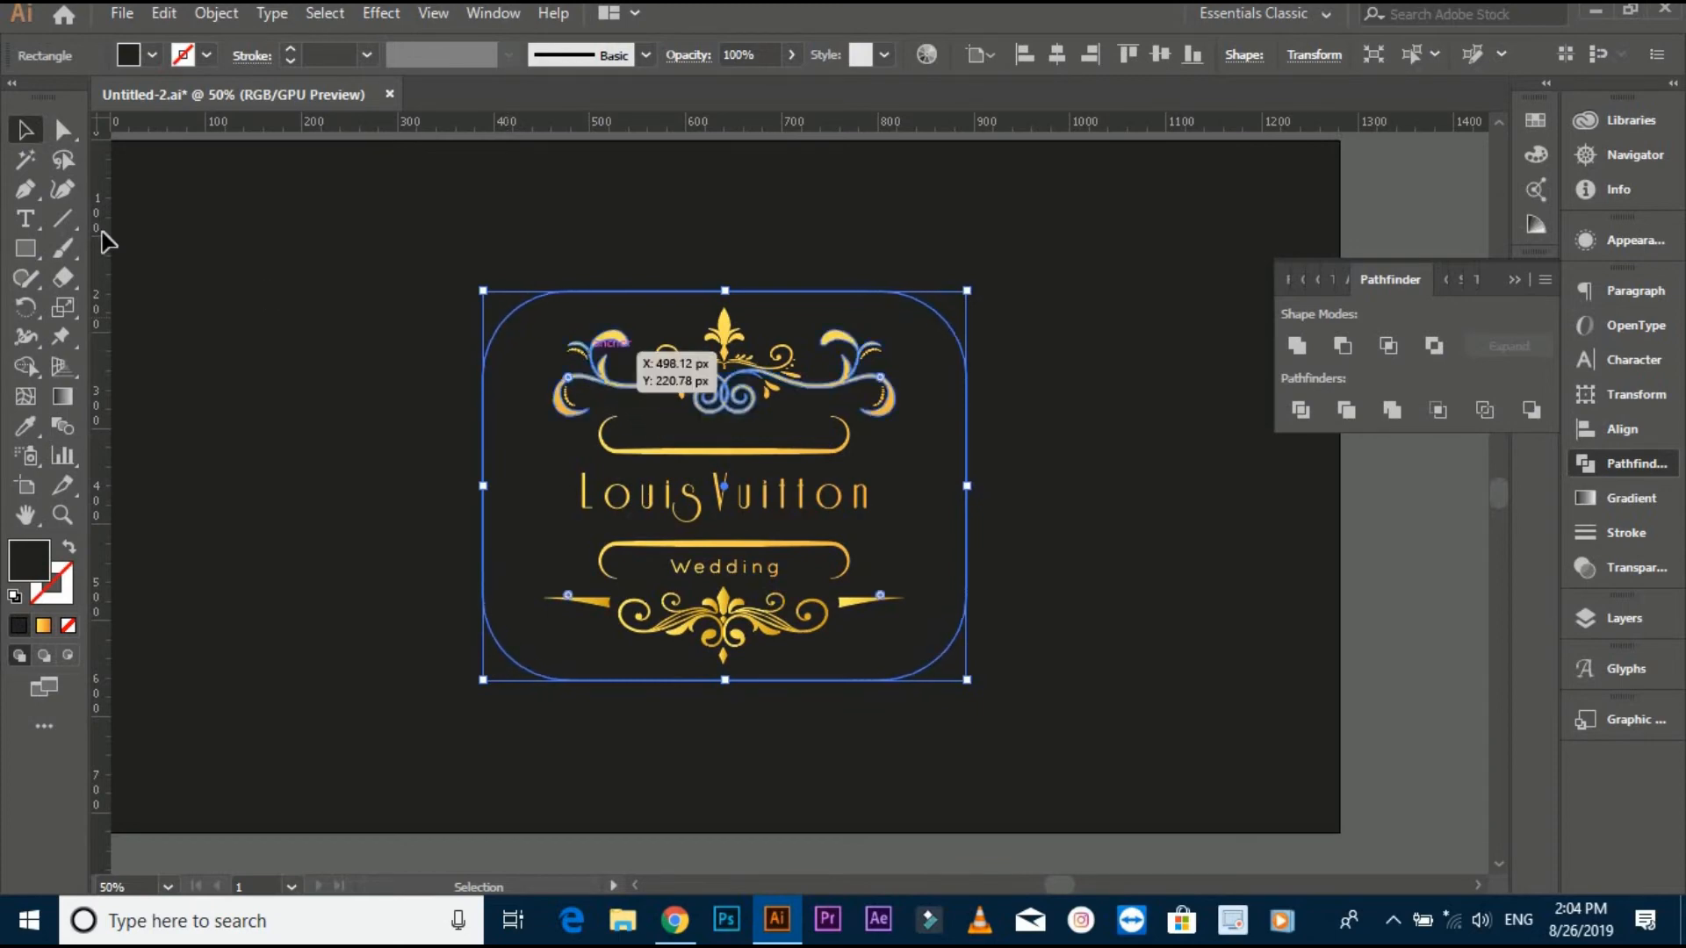
drag(227, 308, 976, 656)
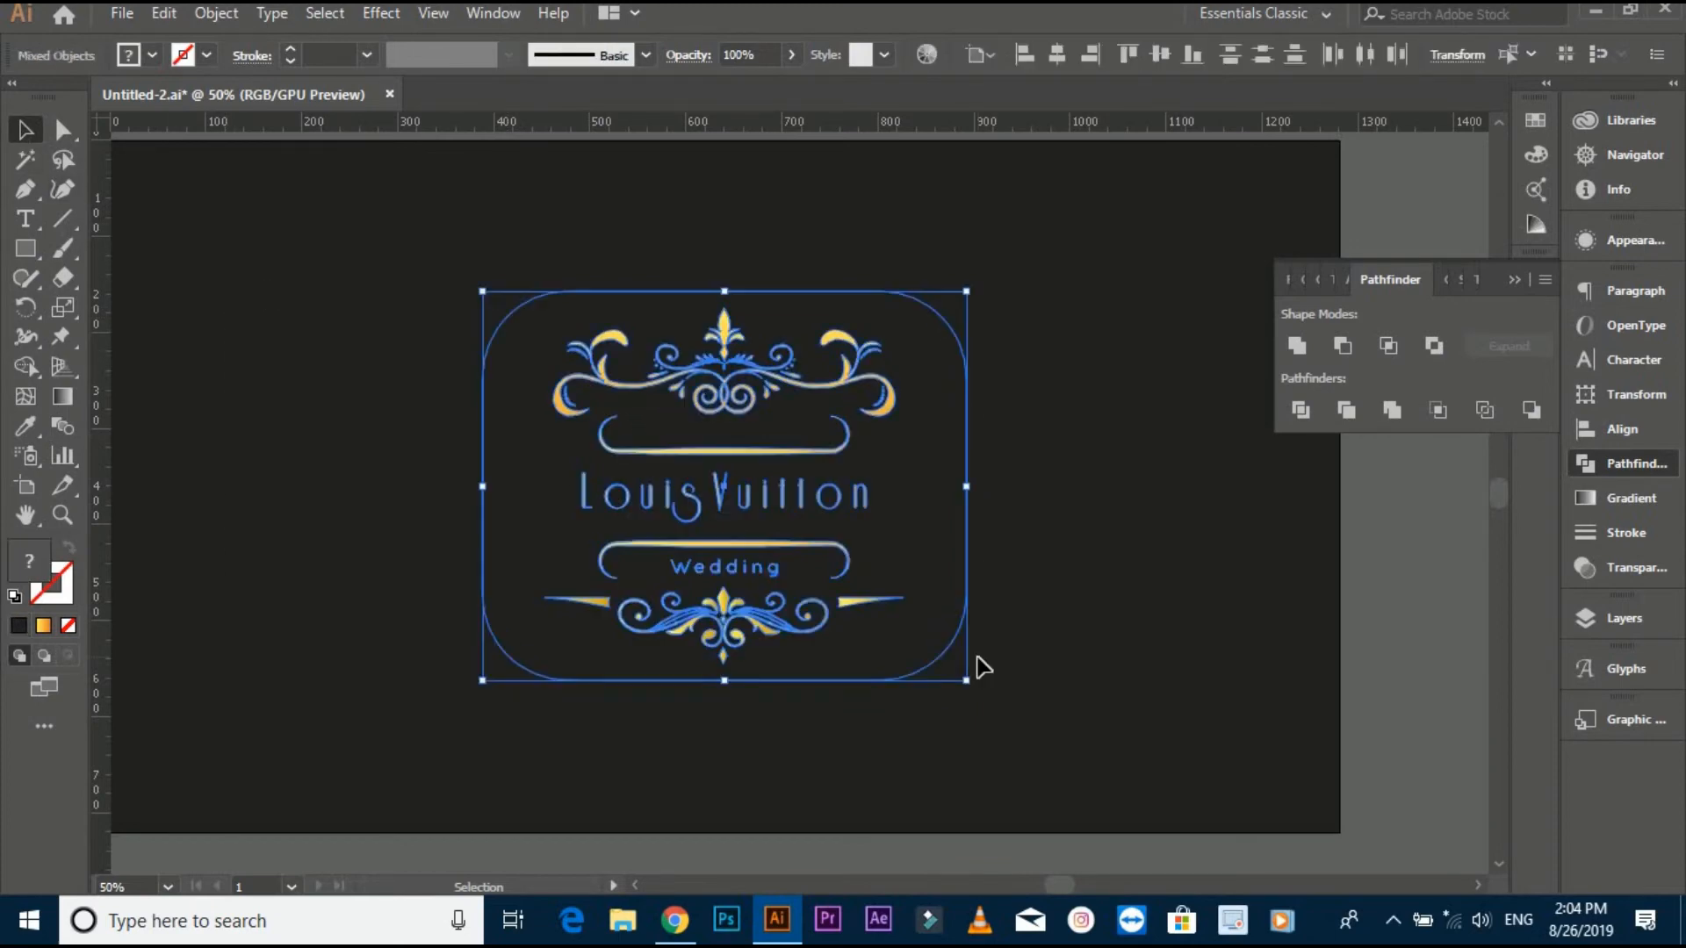
key(ctrl+g)
Step: Apply a Multiply drop shadow to the grouped badge with 75% opacity, 11 px X offset, 12 px Y offset and 5 px blur
key(ctrl+minus)
click(381, 12)
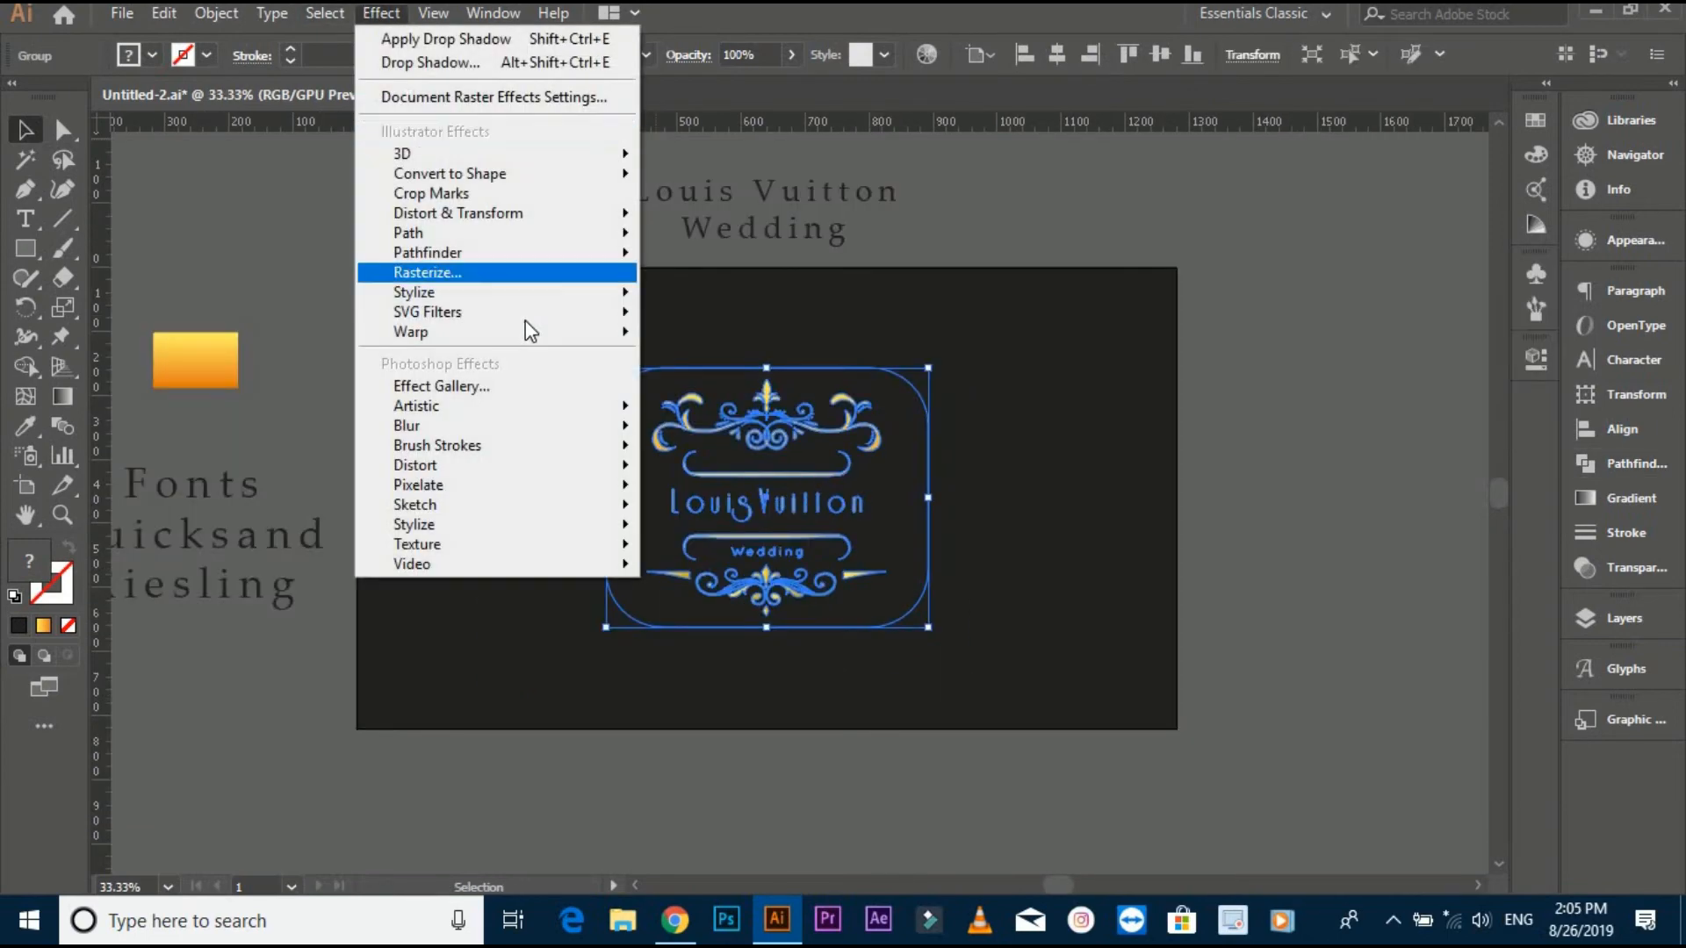
mouse_move(557, 293)
click(673, 297)
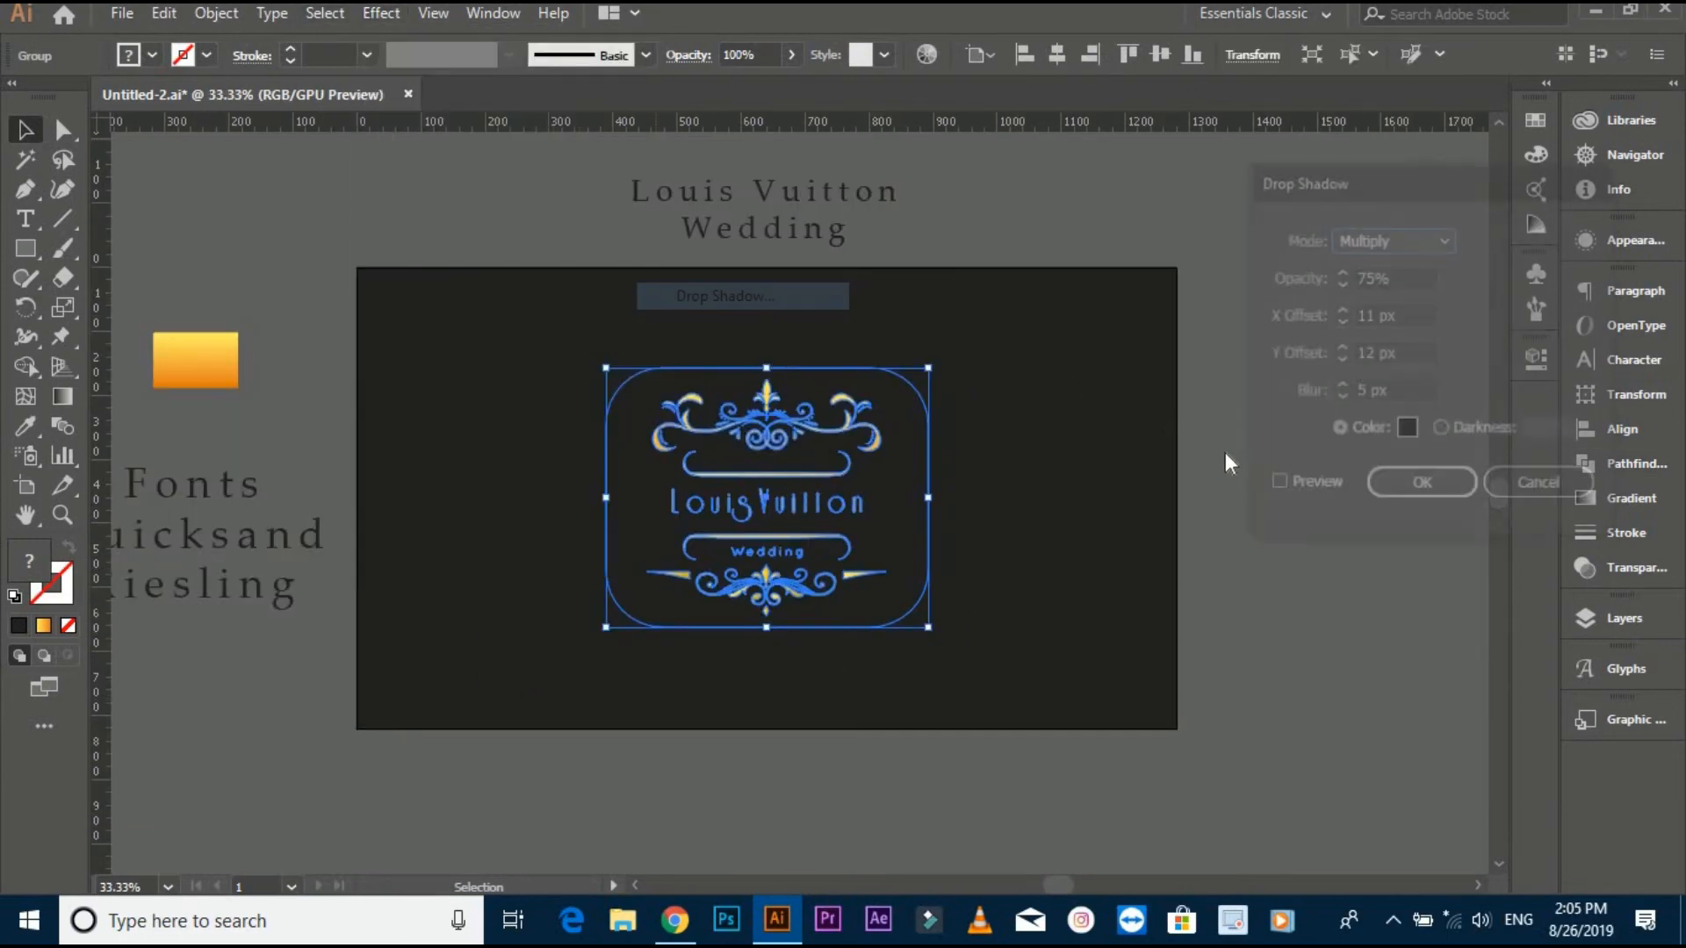
click(1278, 486)
click(1422, 487)
click(1093, 674)
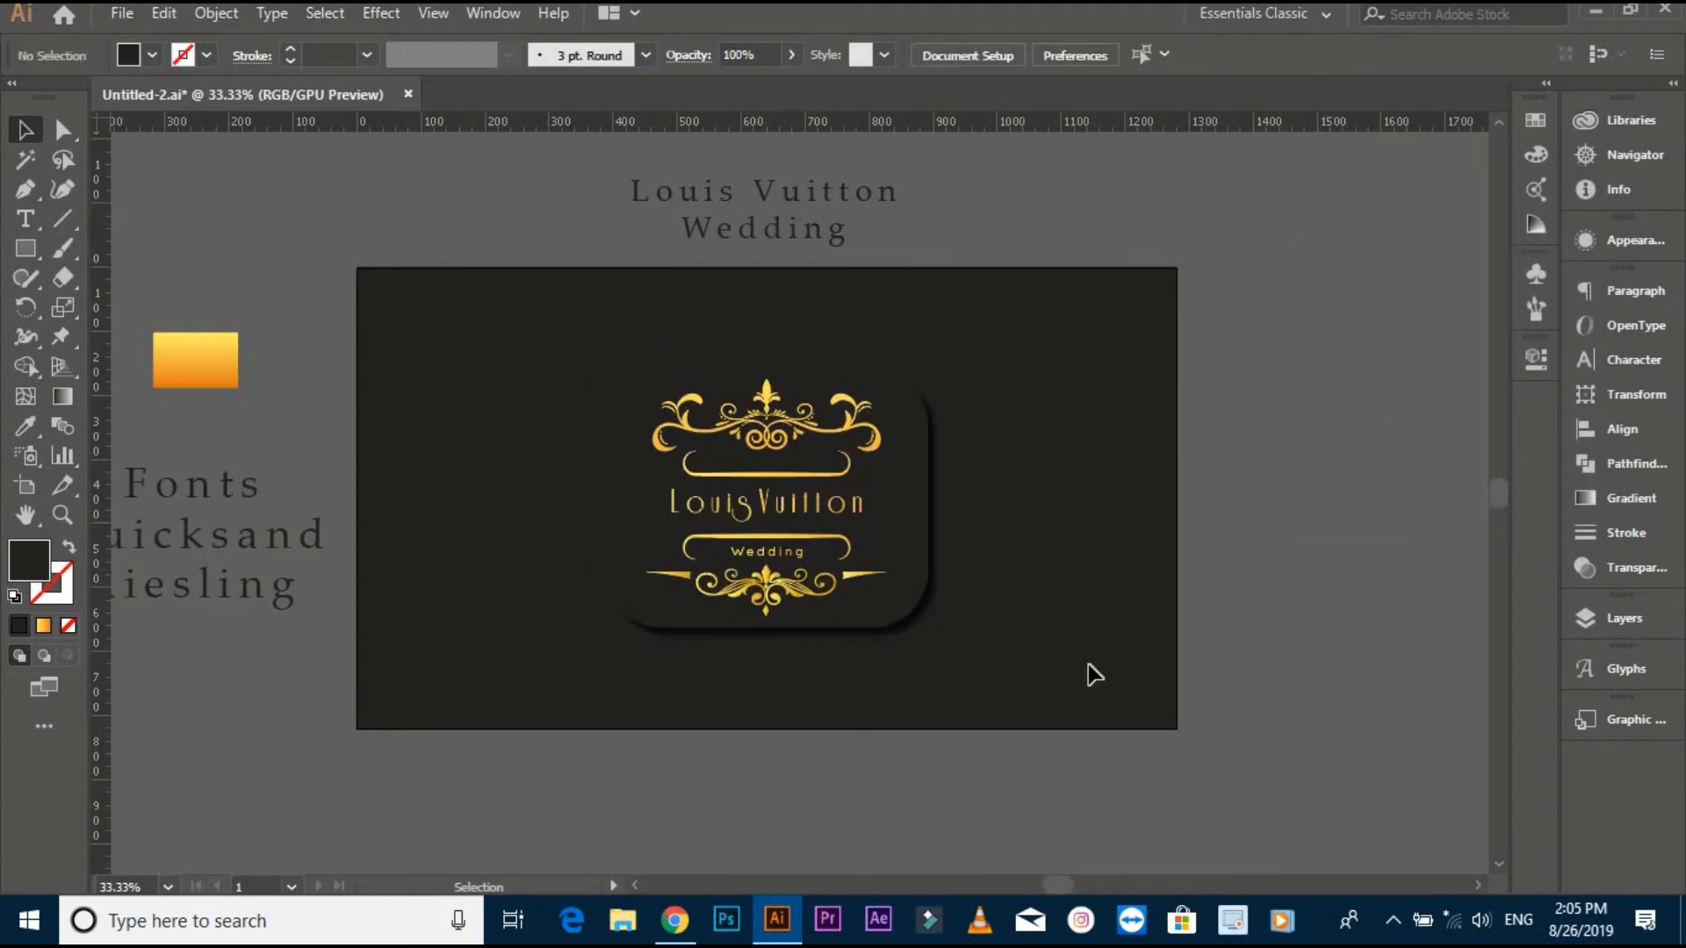
drag(889, 760, 891, 762)
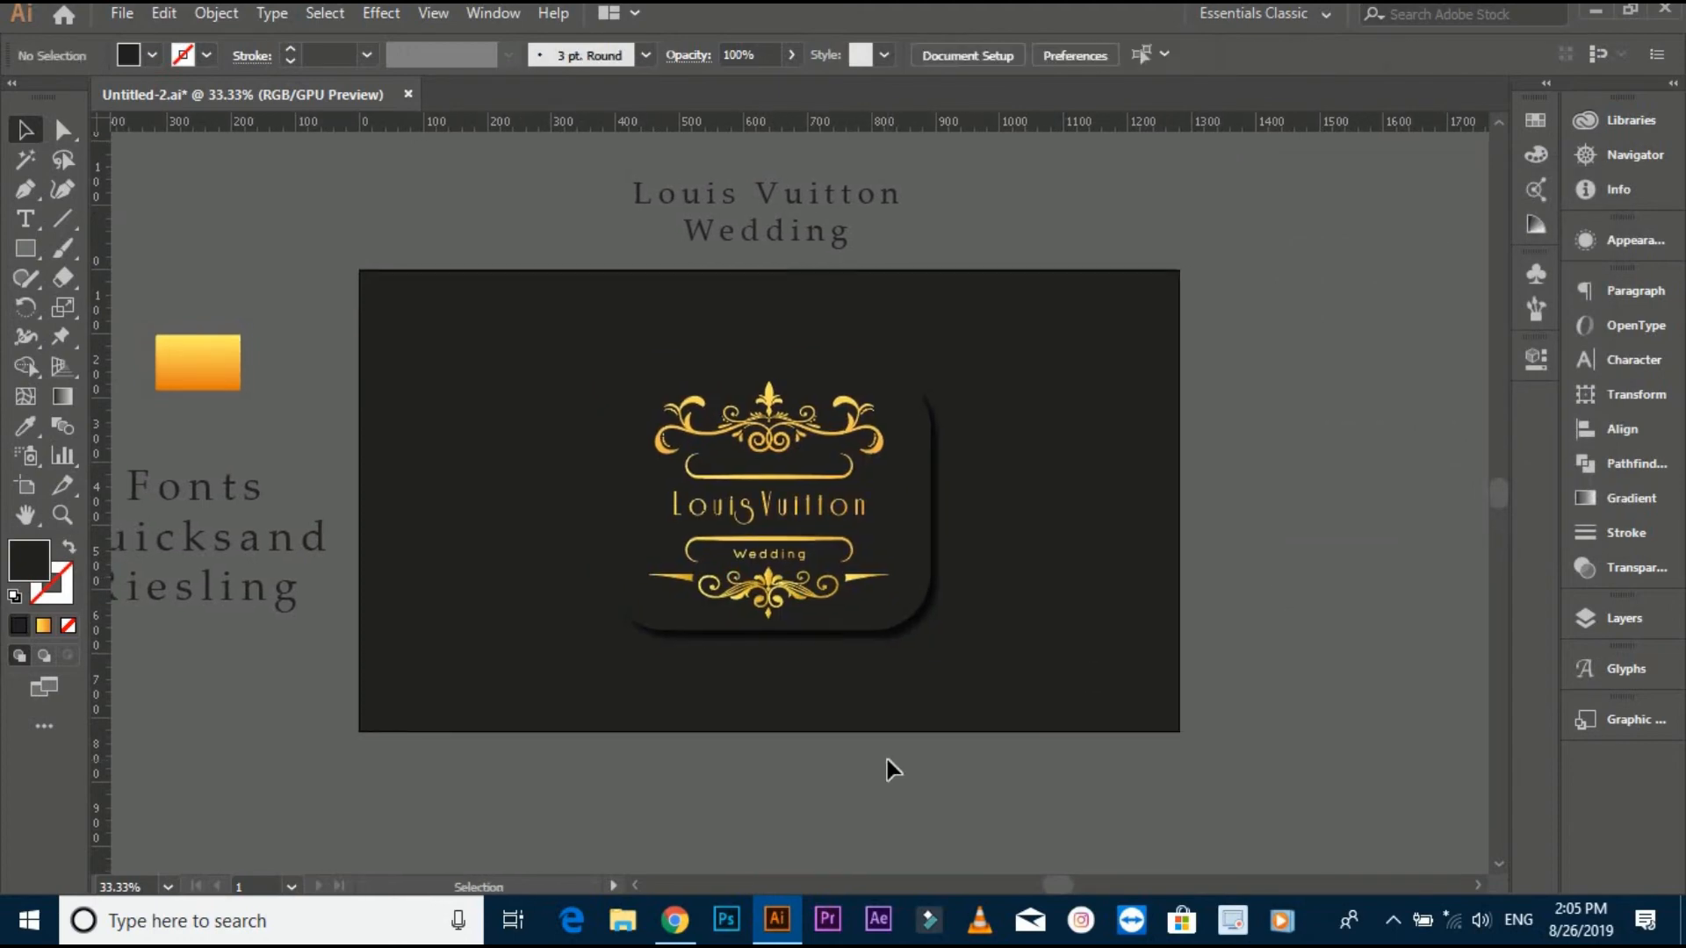